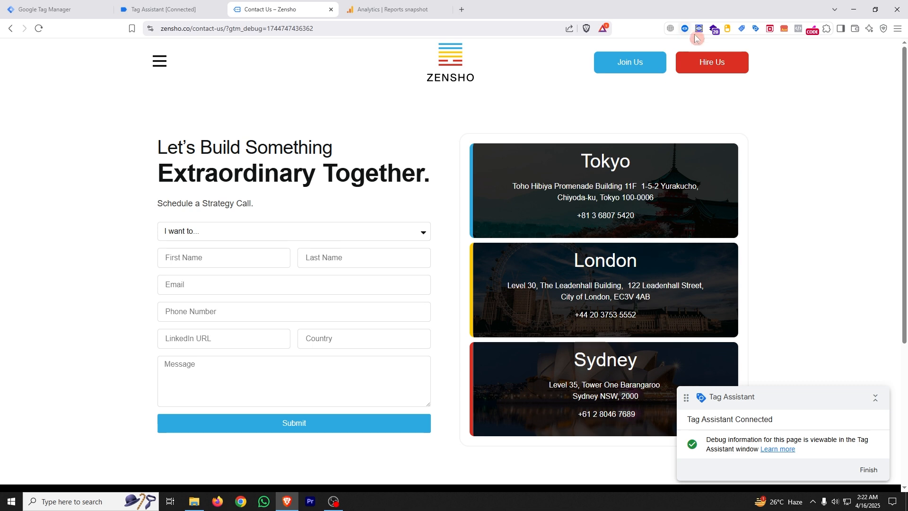
# Check the technologies behind the Contact Us page with Wappalyzer and glance at the Tag Manager triggers.
pyautogui.click(712, 29)
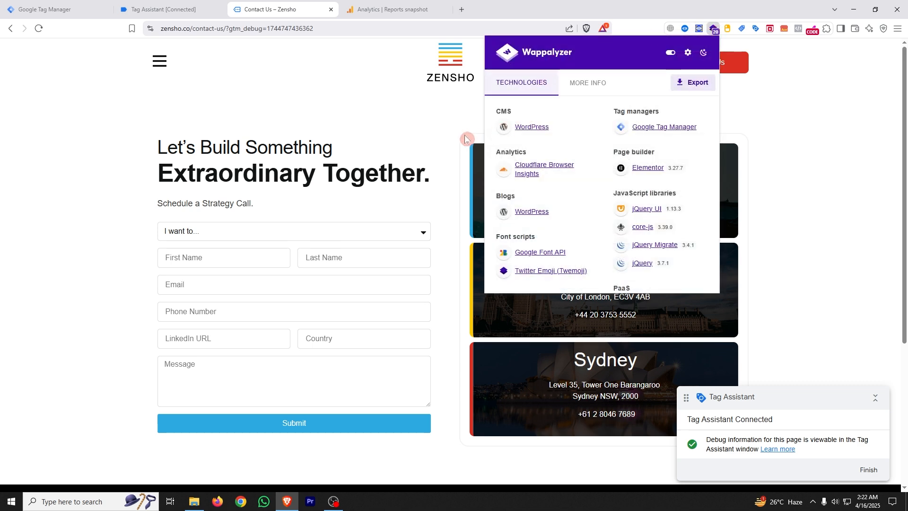
pyautogui.click(10, 64)
pyautogui.click(40, 7)
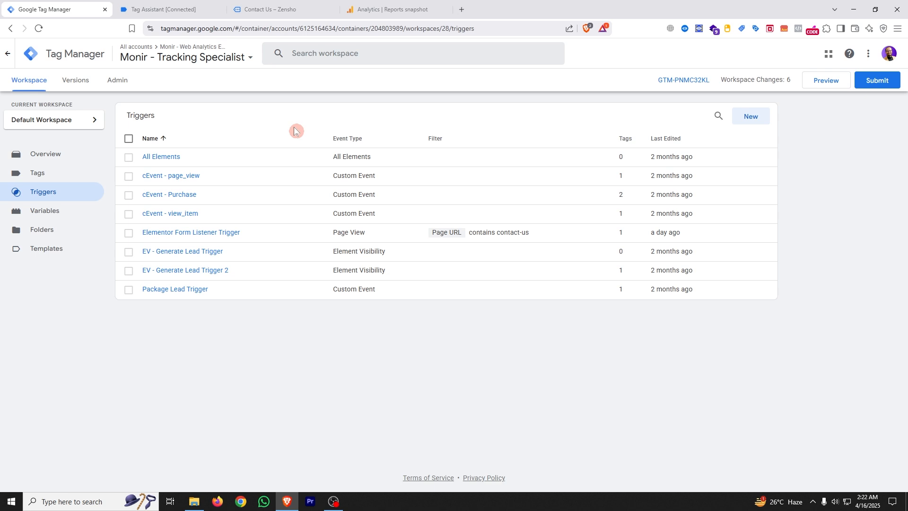
pyautogui.click(284, 7)
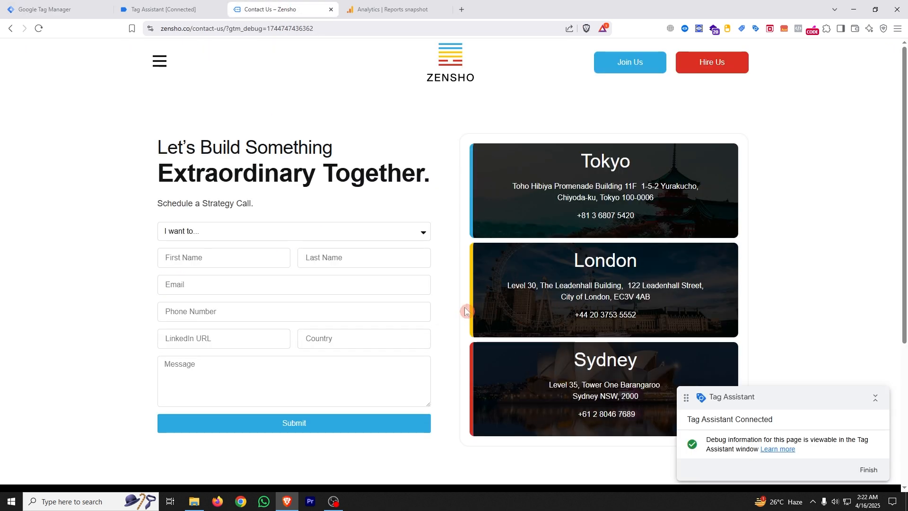
pyautogui.click(139, 3)
pyautogui.click(283, 7)
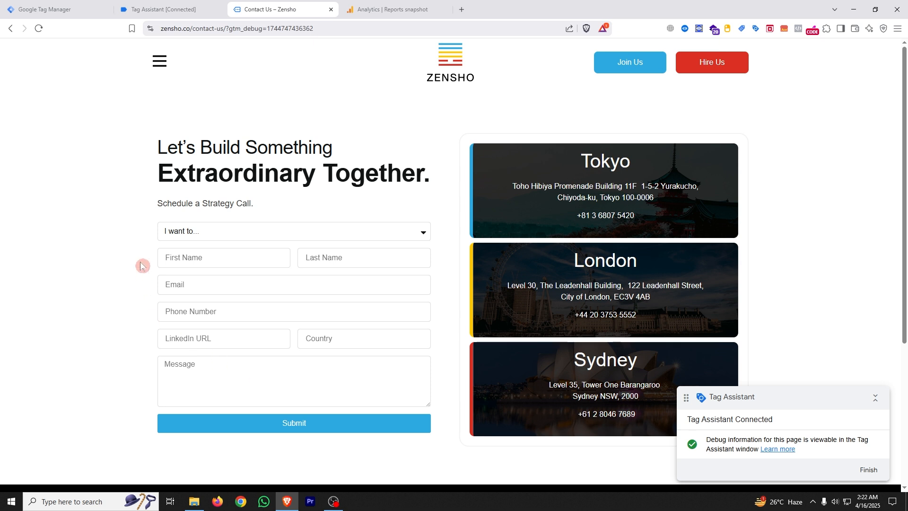
# Inspect the contact form's container in the page's HTML to examine its Elementor classes, and close the developer tools.
pyautogui.rightClick(150, 229)
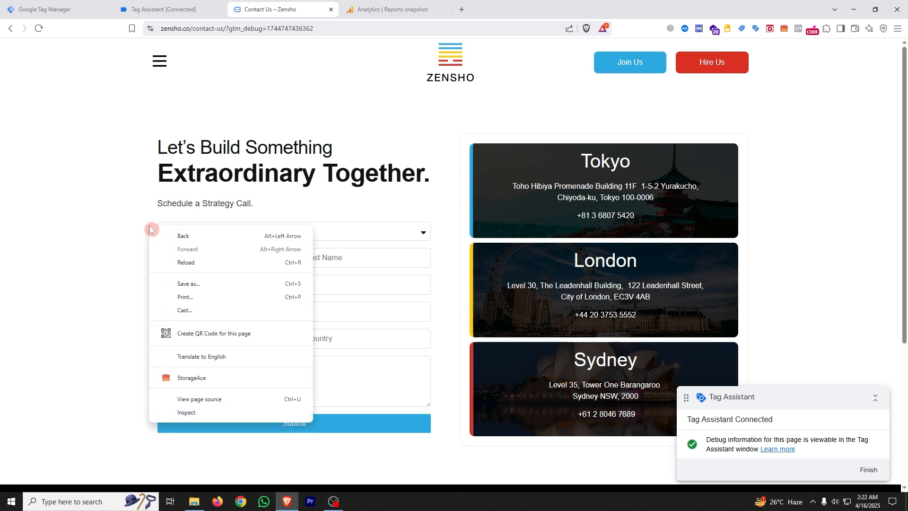
pyautogui.click(196, 413)
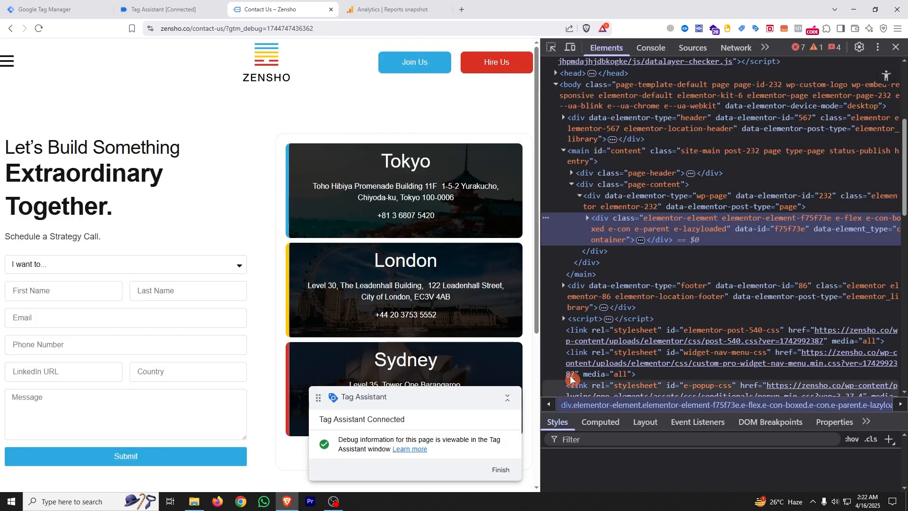
pyautogui.scroll(3, 661, 198)
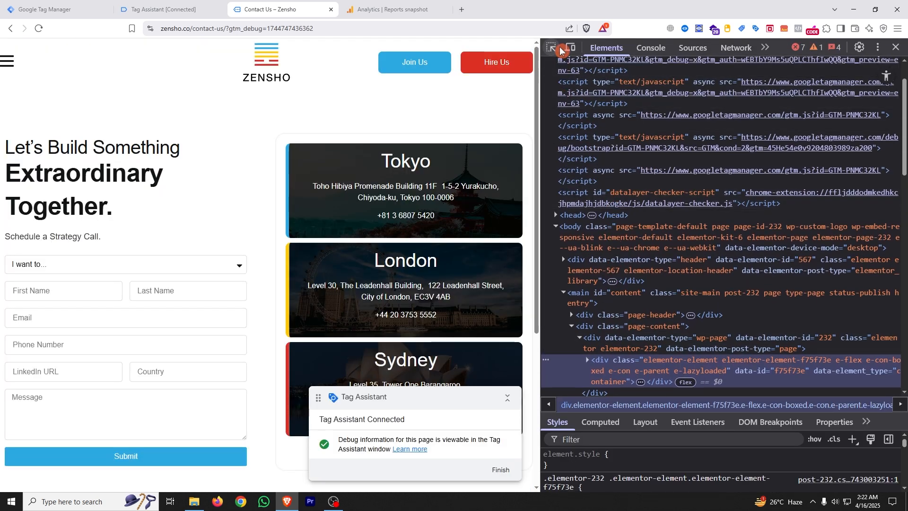
pyautogui.click(560, 49)
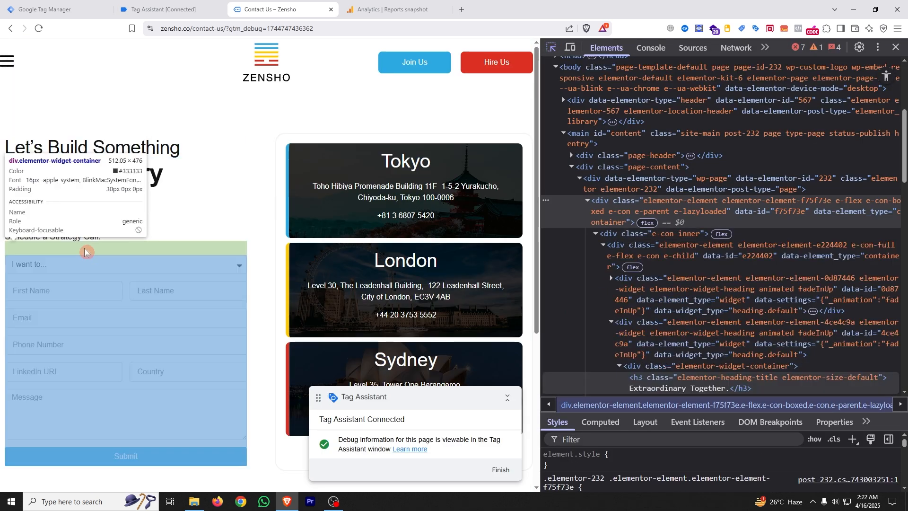
pyautogui.click(49, 246)
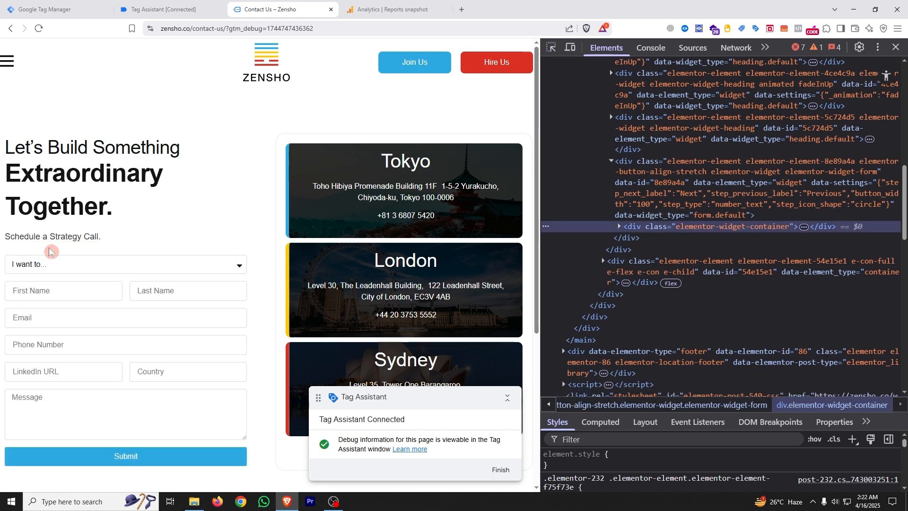
pyautogui.scroll(2, 747, 232)
pyautogui.scroll(3, 747, 231)
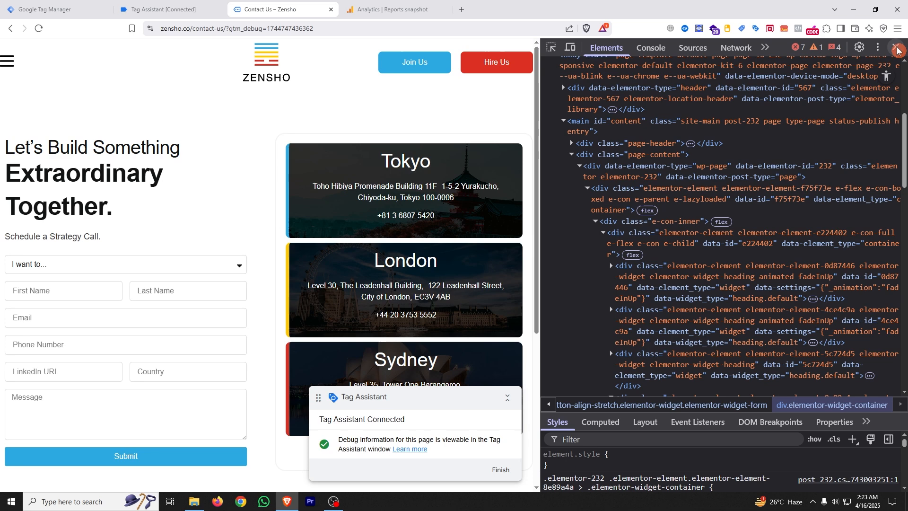
pyautogui.click(895, 46)
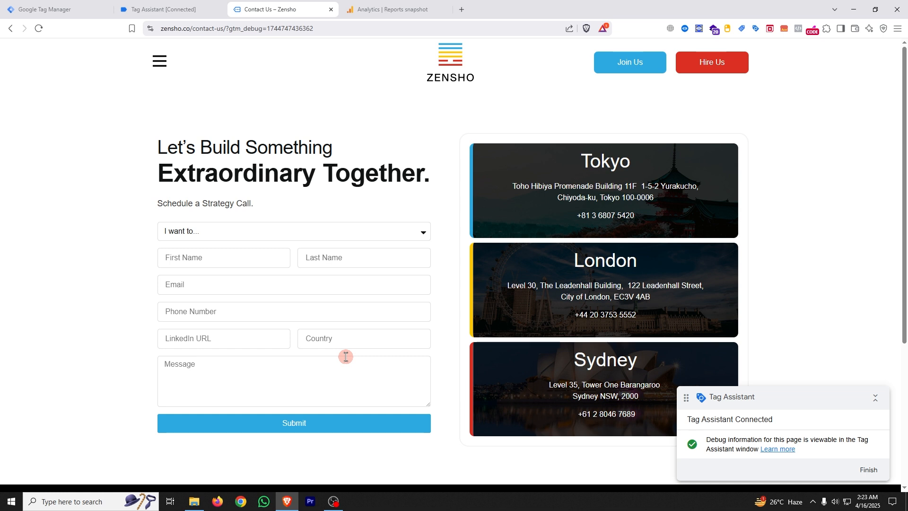
# Switch to Google Tag Manager, open the tag "99.03 || cHTML - Elementor Form Listener" and view its full HTML script.
pyautogui.hotkey('ctrl', '1')
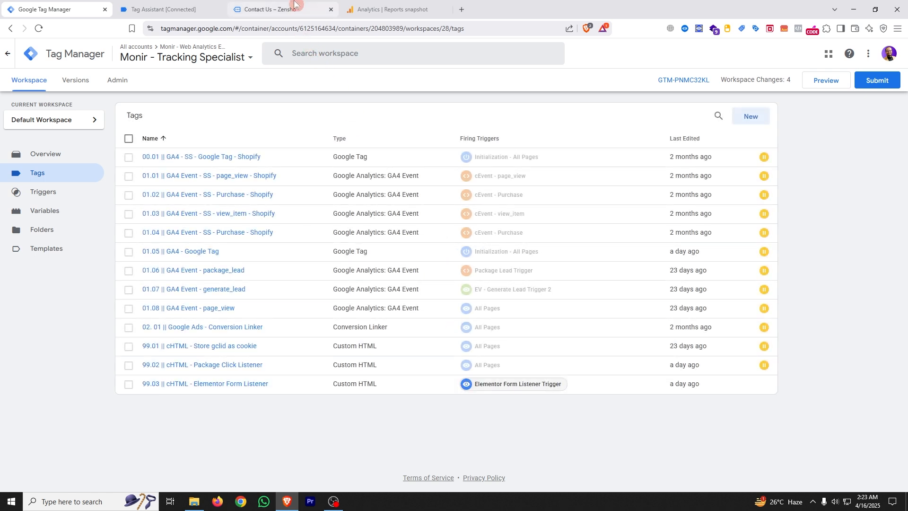
pyautogui.click(255, 385)
pyautogui.click(547, 277)
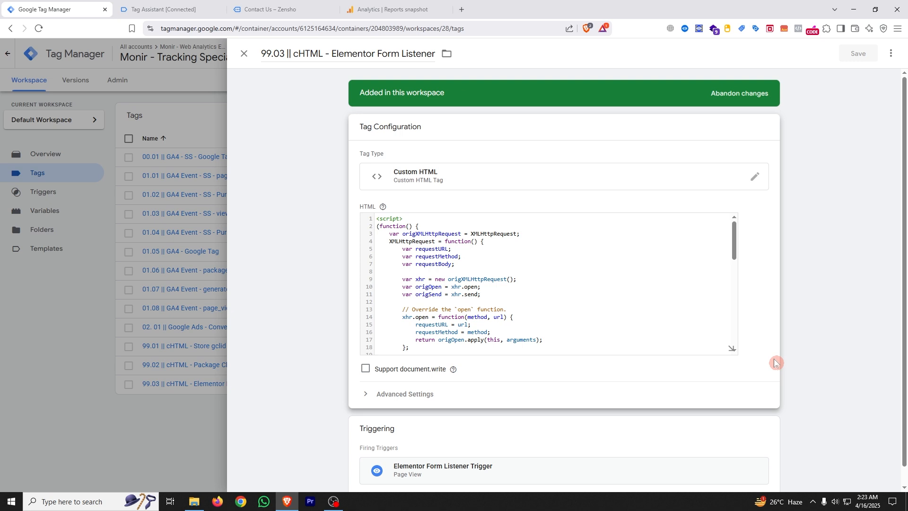
pyautogui.click(733, 348)
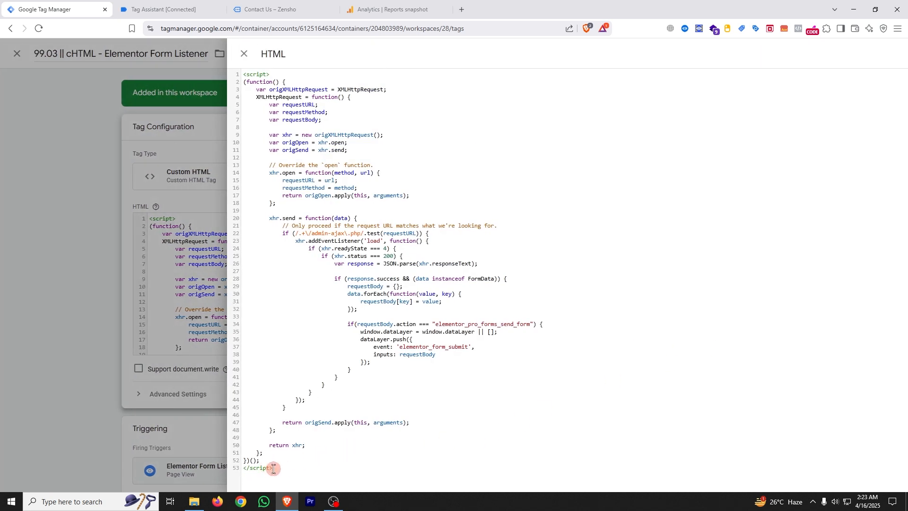
pyautogui.moveTo(274, 468); pyautogui.dragTo(239, 74)
pyautogui.click(464, 382)
pyautogui.click(166, 256)
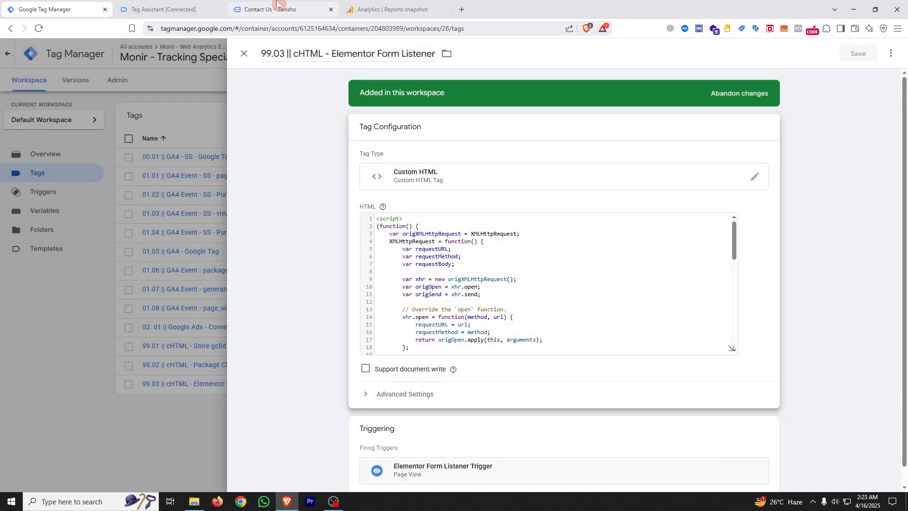
# Glance at the Contact Us page, then select the listener tag's entire script in the expanded HTML editor and close the editor.
pyautogui.click(257, 8)
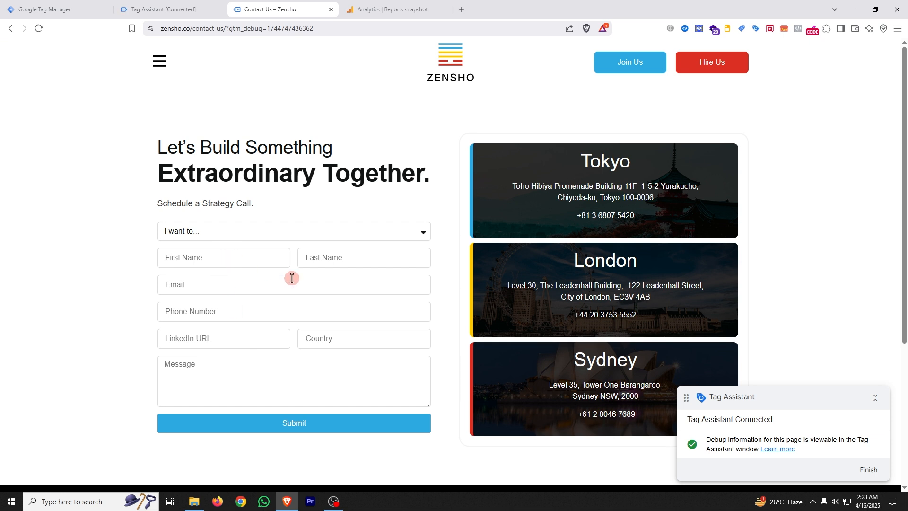
pyautogui.click(78, 7)
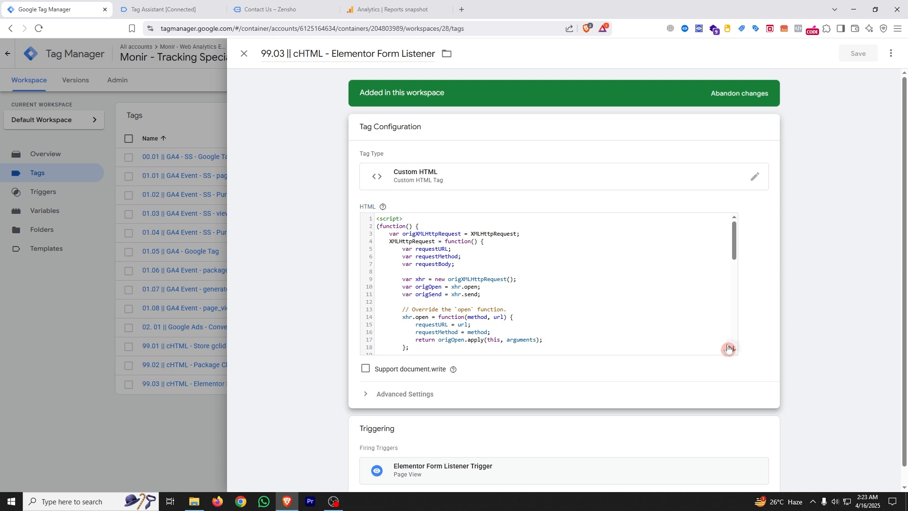
pyautogui.click(731, 348)
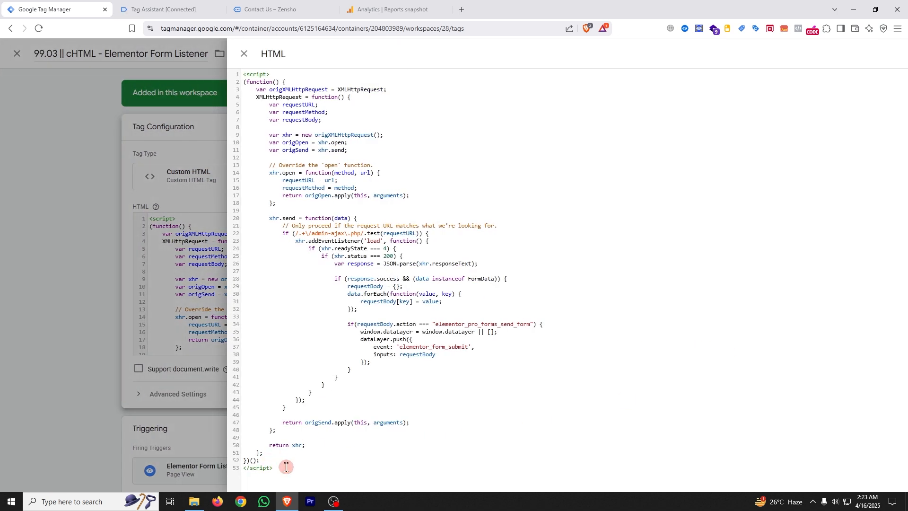
pyautogui.moveTo(286, 467); pyautogui.dragTo(243, 75)
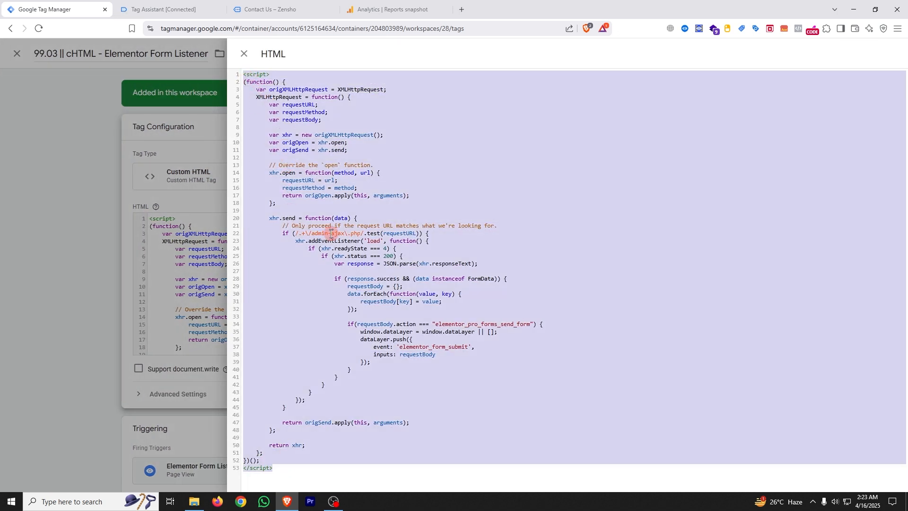
pyautogui.click(171, 257)
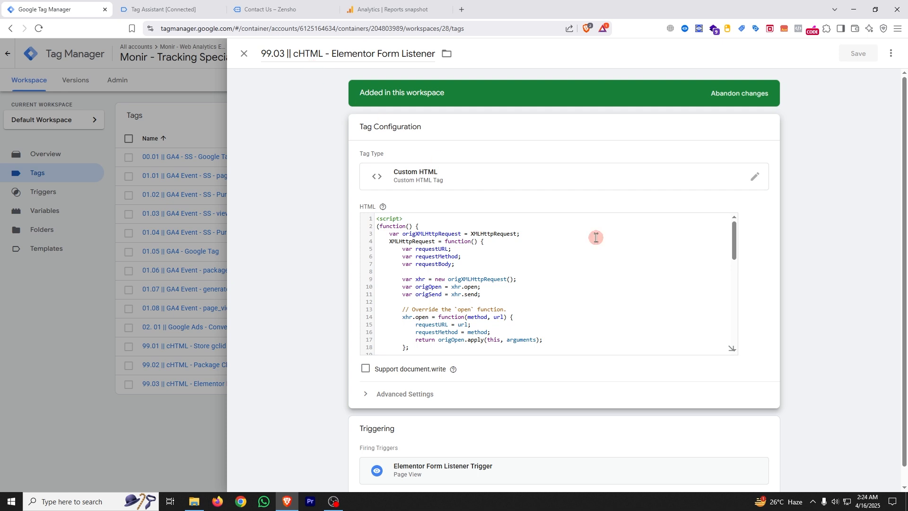
# Review the listener tag's firing trigger, Elementor Form Listener Trigger, including its type and page condition.
pyautogui.scroll(-3, 501, 352)
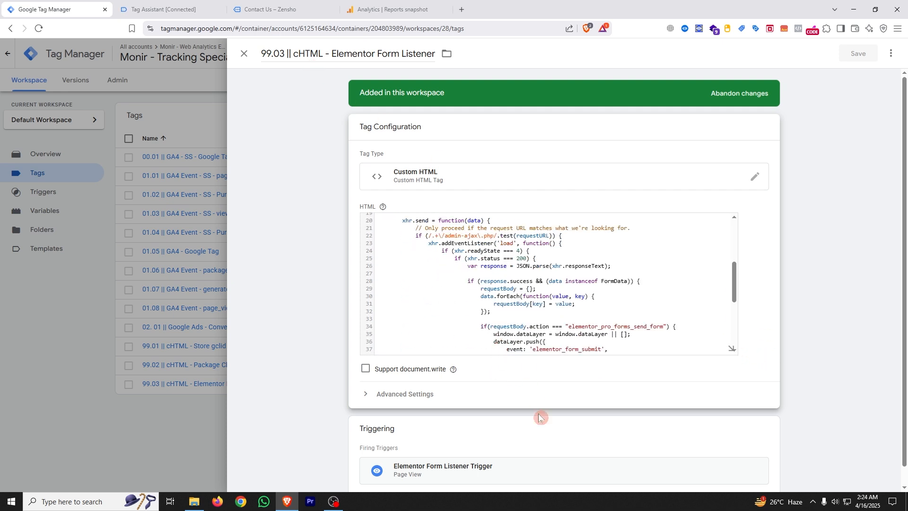
pyautogui.scroll(-1, 559, 418)
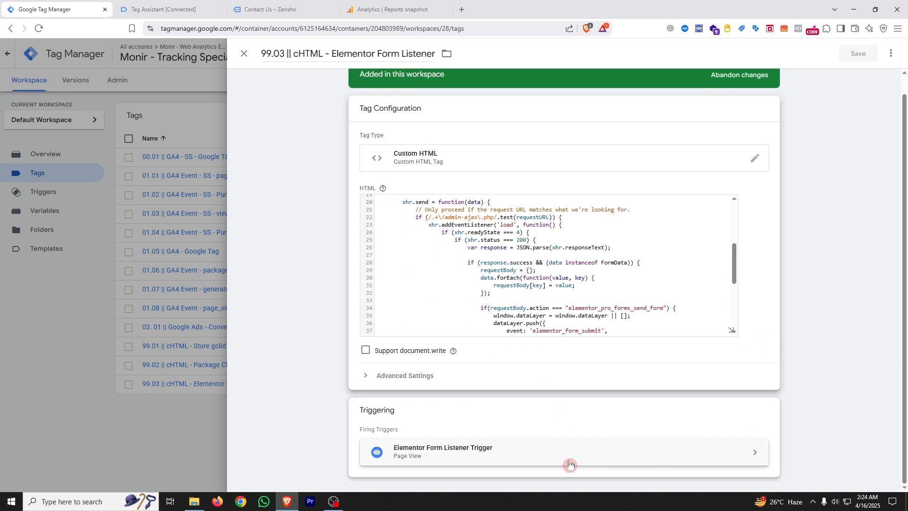
pyautogui.click(747, 424)
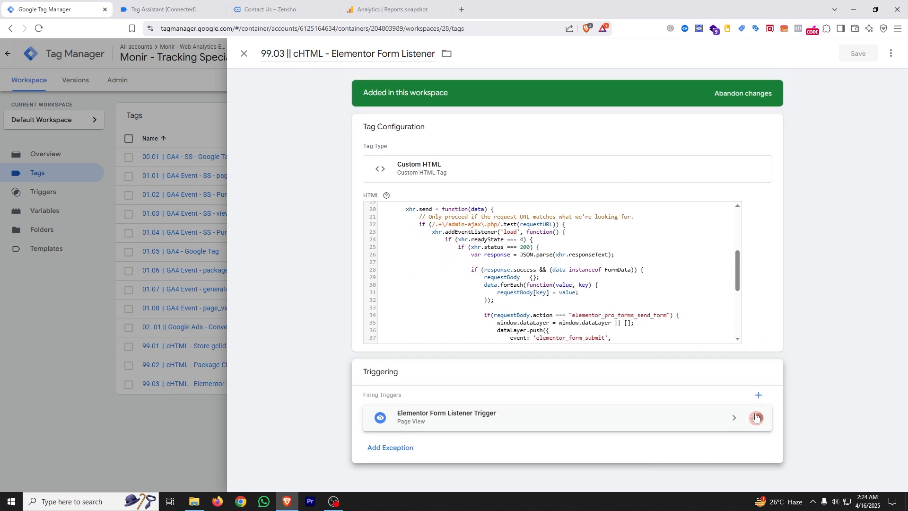
pyautogui.click(561, 421)
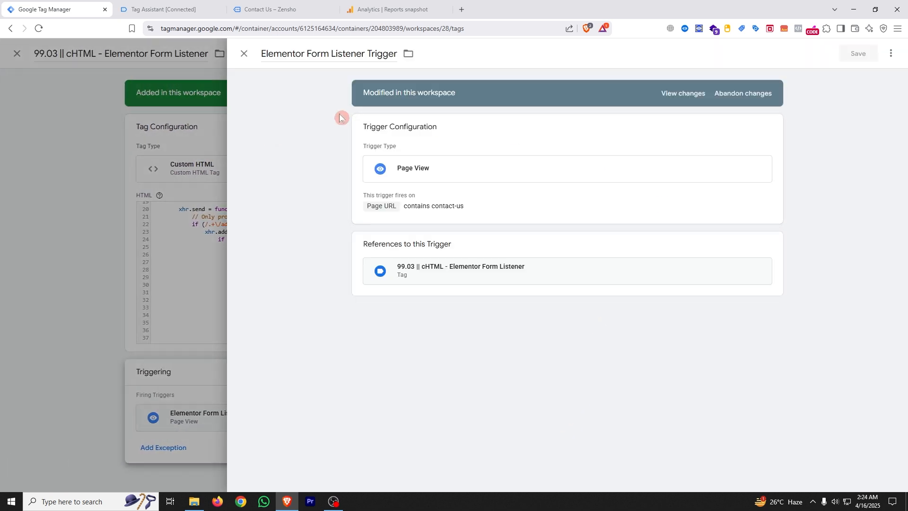
pyautogui.click(170, 288)
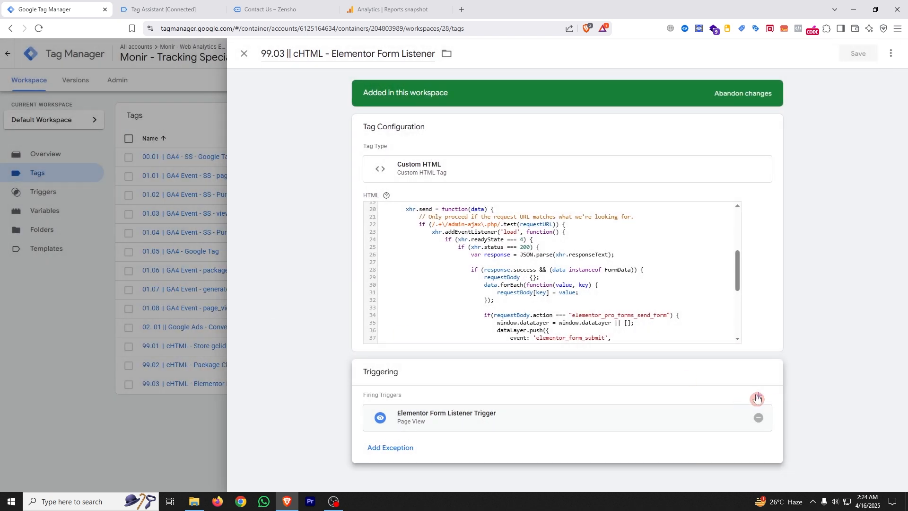
# Start a new firing trigger for the listener tag with the Page View trigger type.
pyautogui.click(758, 396)
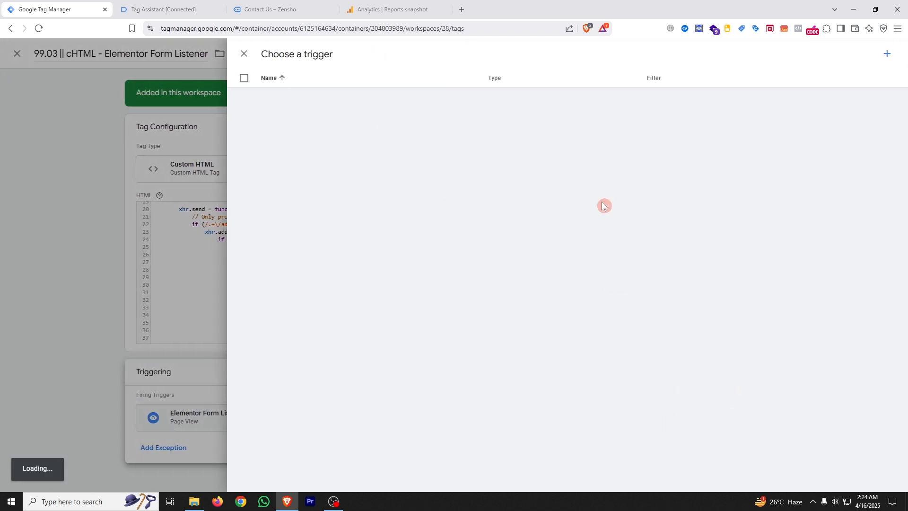
pyautogui.click(889, 57)
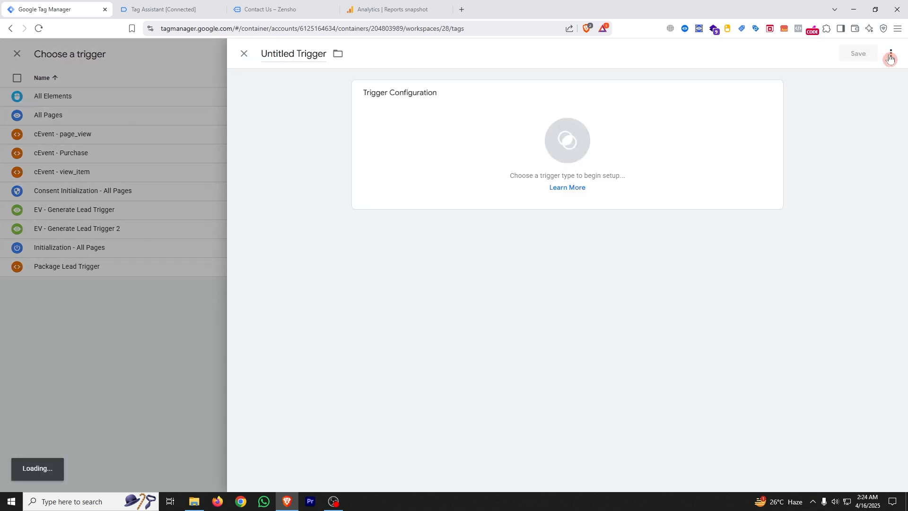
pyautogui.click(589, 139)
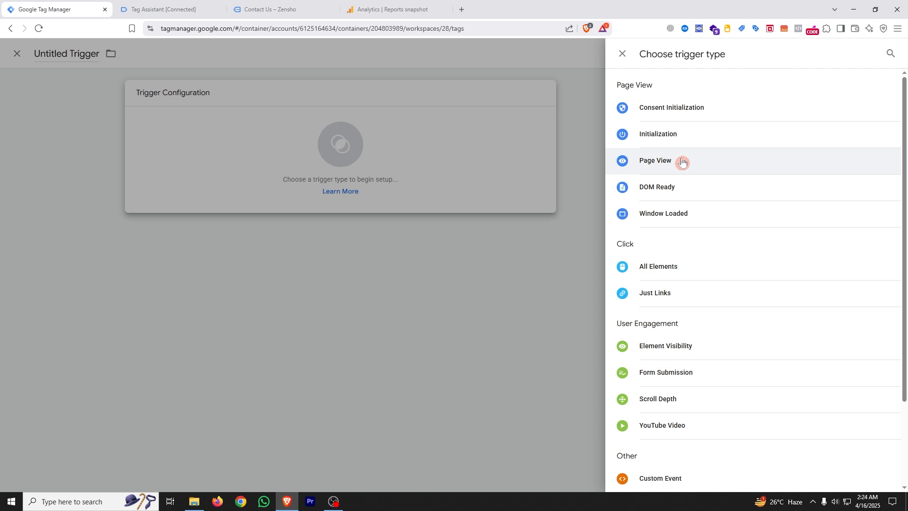
pyautogui.click(682, 162)
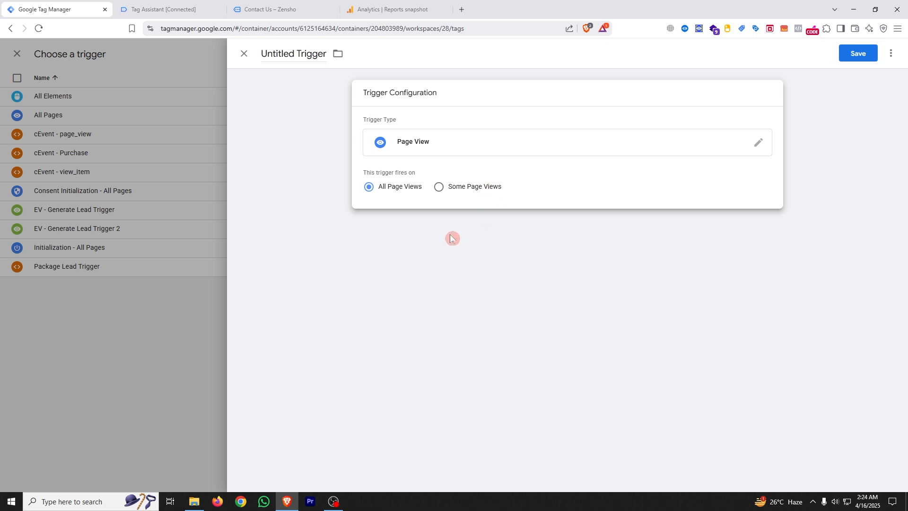
# Limit the new trigger to some page views and base its condition on the Page URL variable.
pyautogui.click(280, 6)
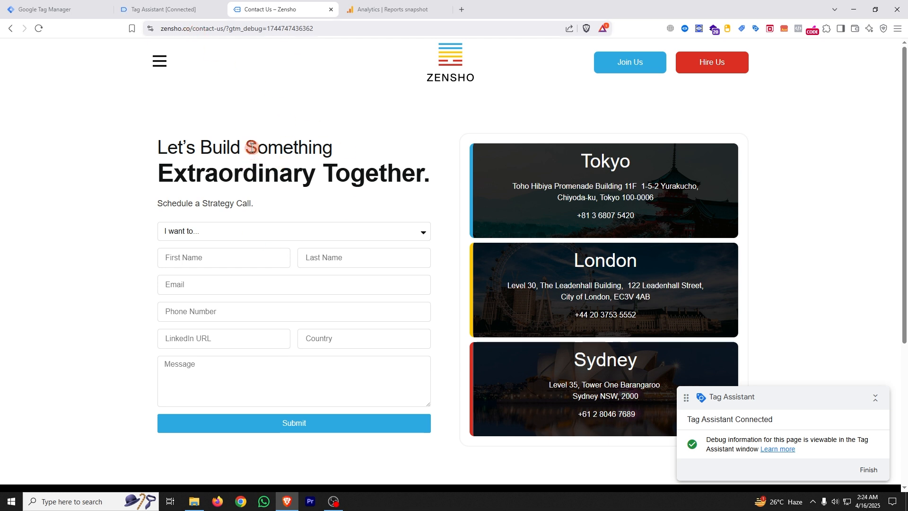
pyautogui.click(28, 8)
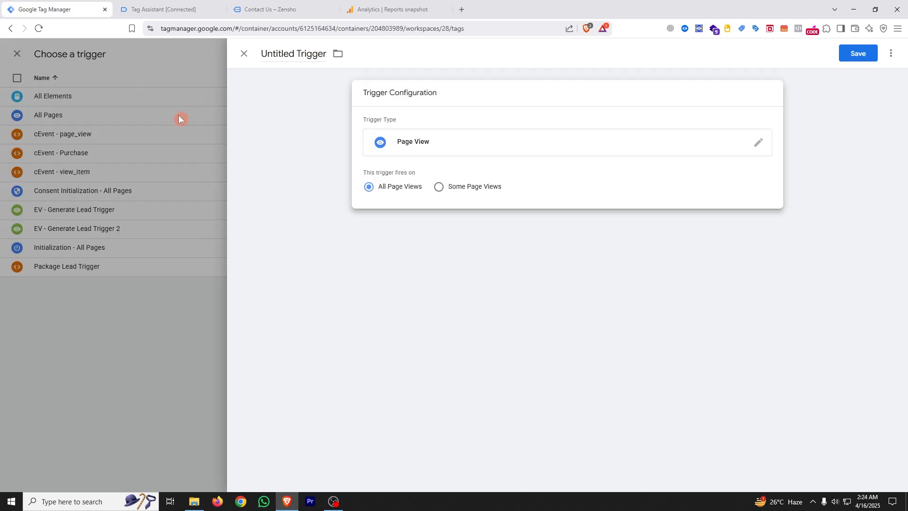
pyautogui.click(444, 189)
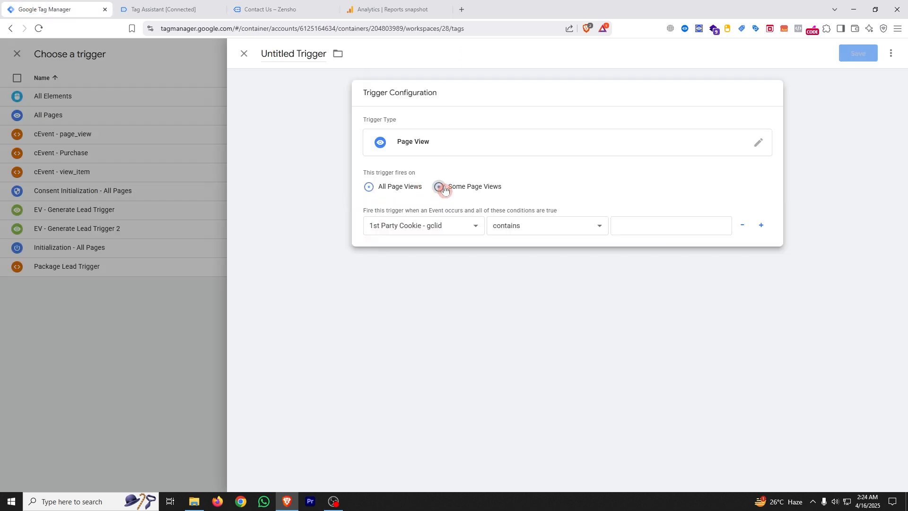
pyautogui.click(450, 224)
pyautogui.scroll(-10, 462, 308)
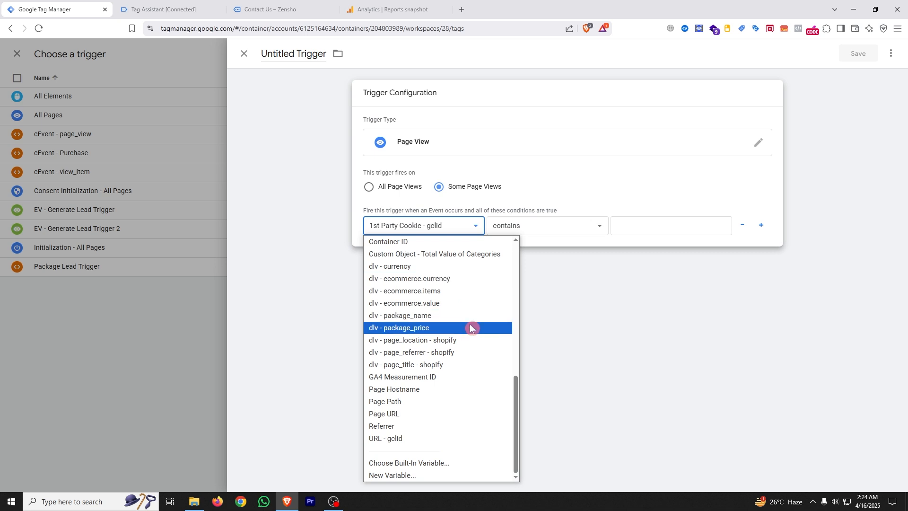
pyautogui.click(398, 414)
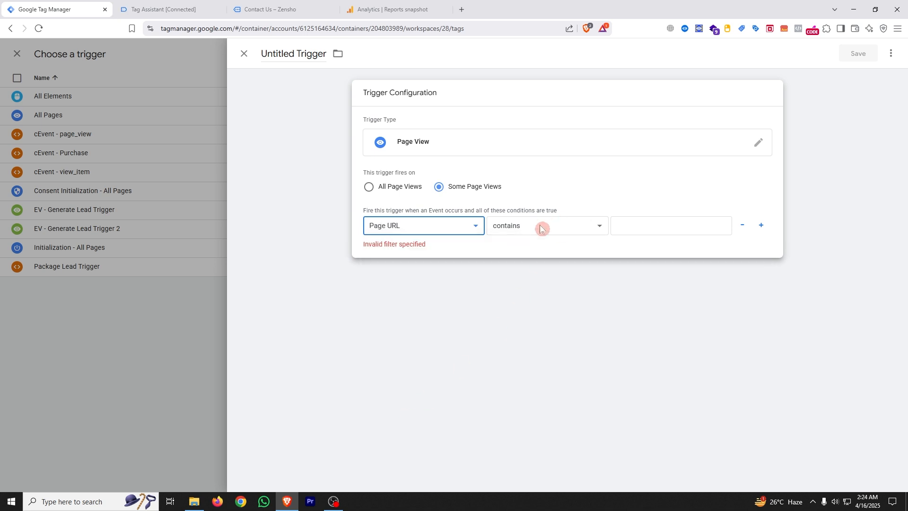
# Copy "contact-us" from the Contact Us page's address and paste it as the trigger's Page URL contains value.
pyautogui.click(256, 9)
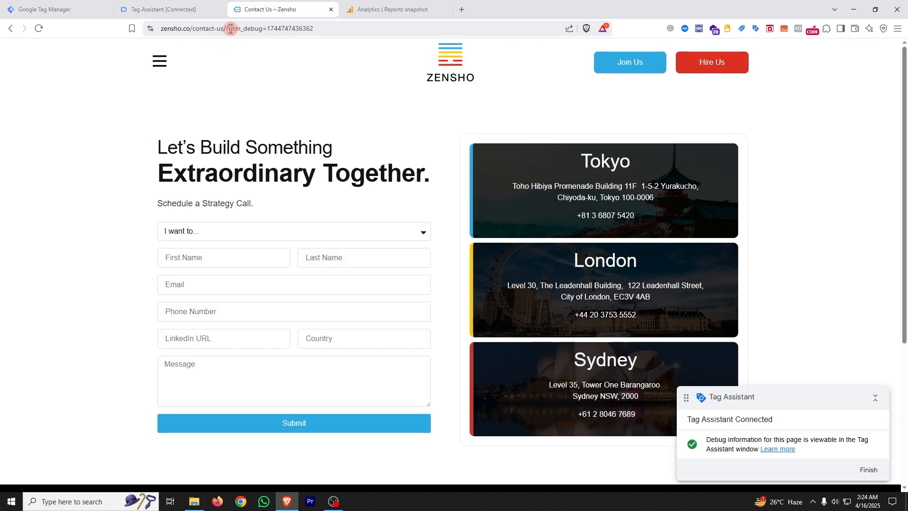
pyautogui.moveTo(224, 28); pyautogui.dragTo(195, 29)
pyautogui.hotkey('ctrl', 'c')
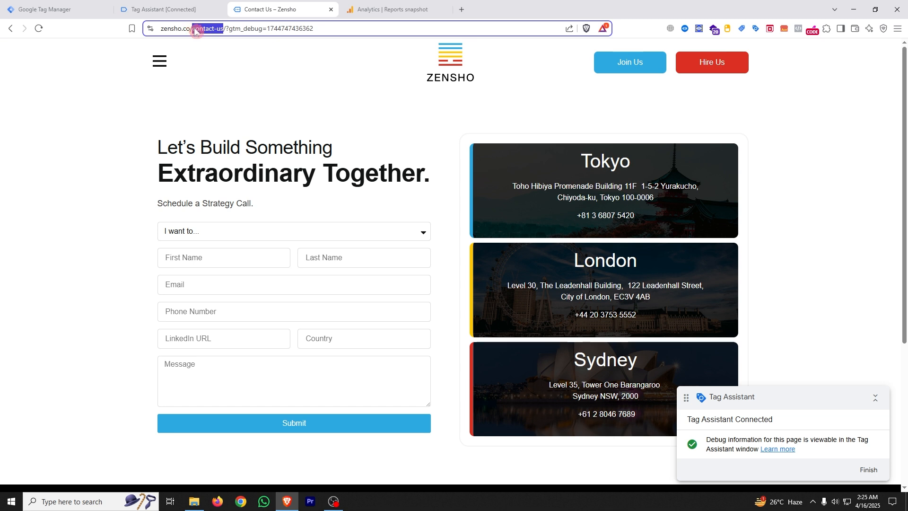
pyautogui.click(45, 9)
pyautogui.click(637, 228)
pyautogui.rightClick(637, 227)
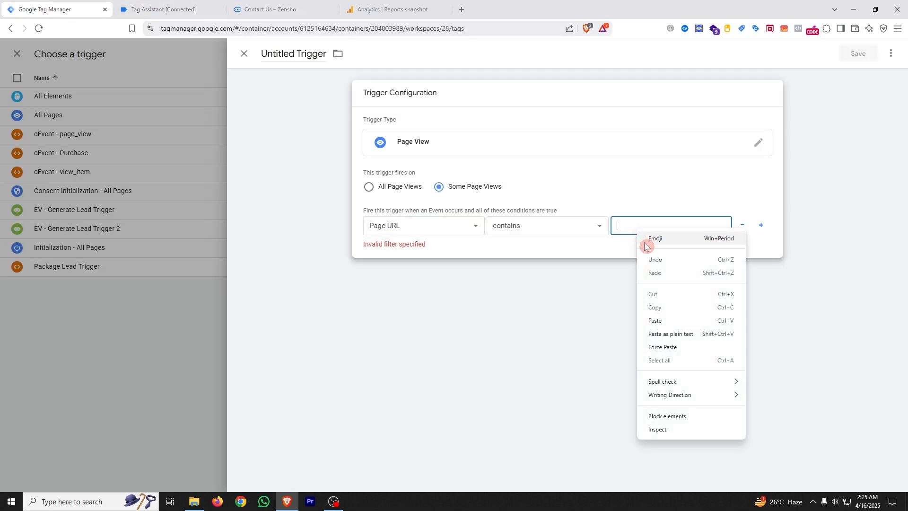
pyautogui.click(656, 318)
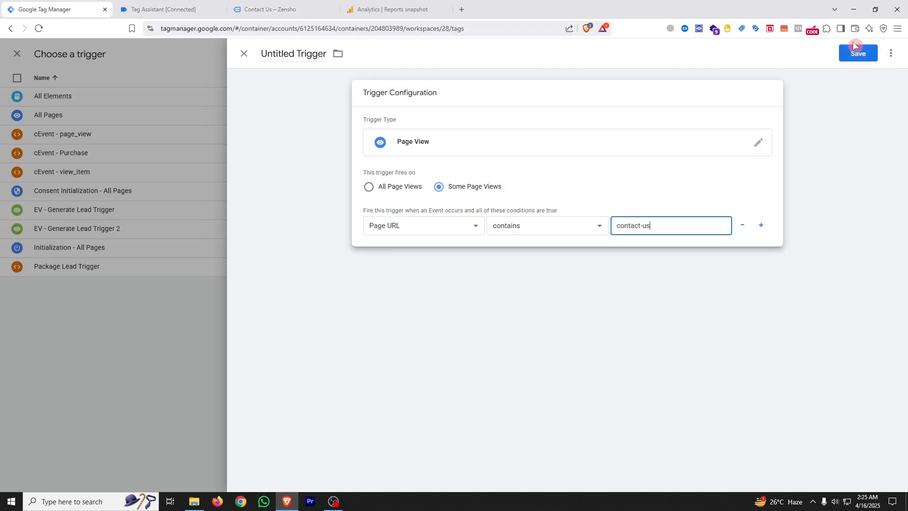
# Discard the unsaved trigger and leave the listener tag to return to the container's tag list.
pyautogui.click(158, 339)
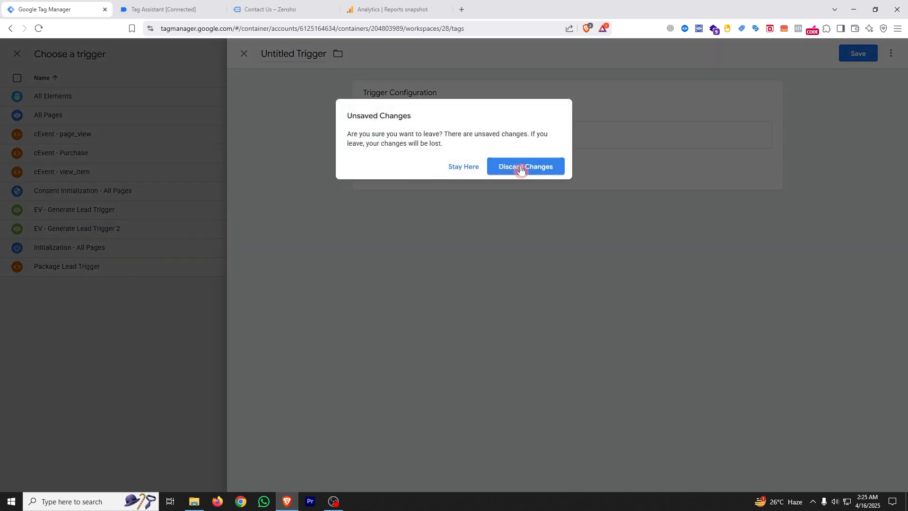
pyautogui.click(516, 170)
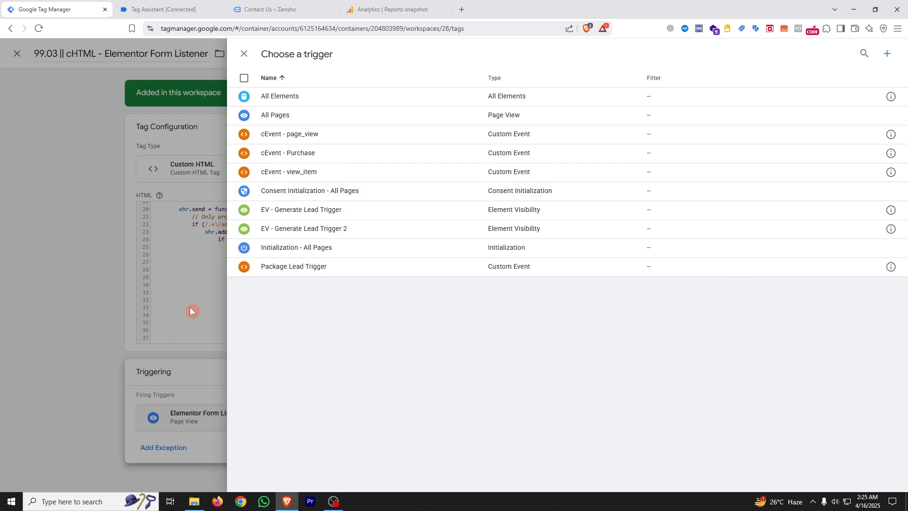
pyautogui.click(204, 334)
pyautogui.click(508, 423)
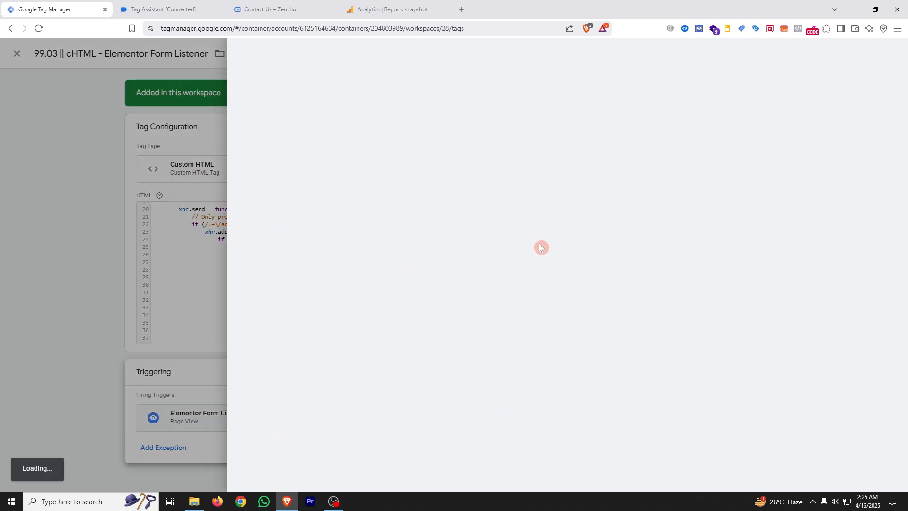
pyautogui.click(183, 351)
pyautogui.click(160, 337)
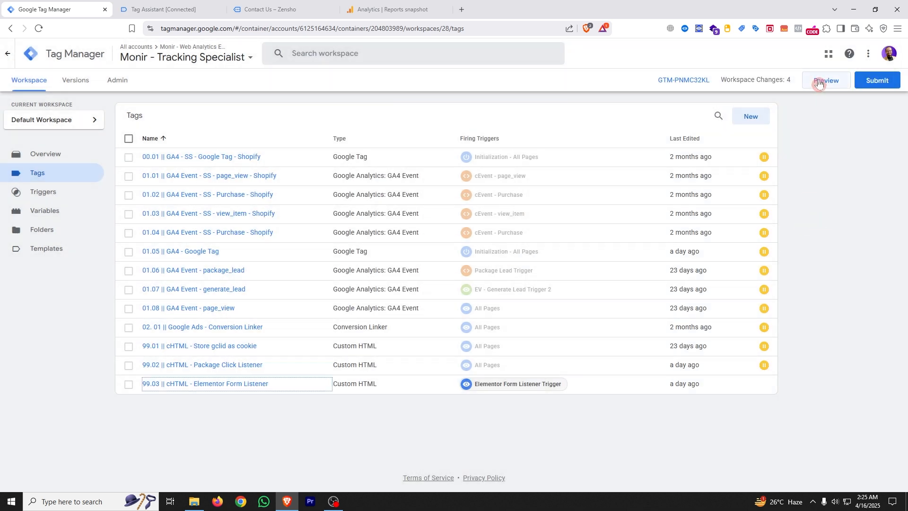
# Start the container preview and choose "Join the Zensho Tribe" in the connected Contact Us page's form.
pyautogui.click(820, 82)
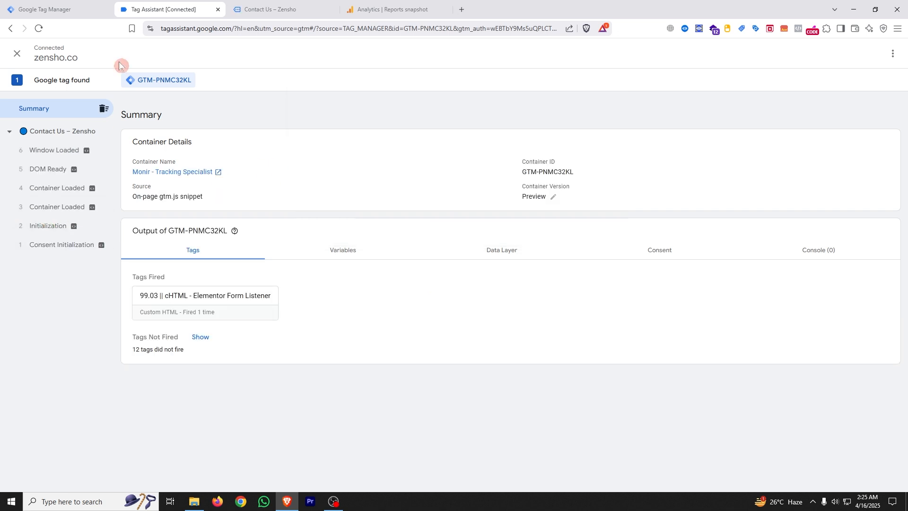
pyautogui.click(264, 9)
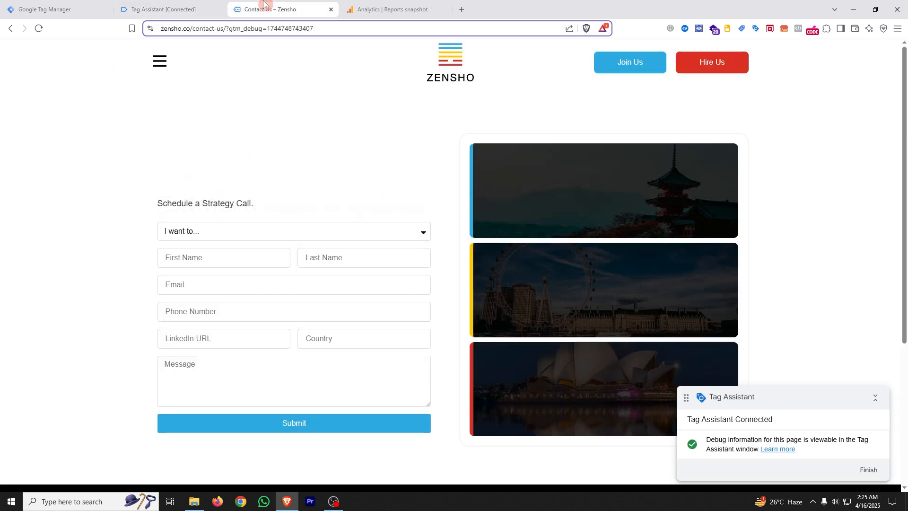
pyautogui.click(253, 235)
pyautogui.click(236, 257)
# Fill in the contact form's first name, last name and e-mail with the saved test entries.
pyautogui.click(196, 258)
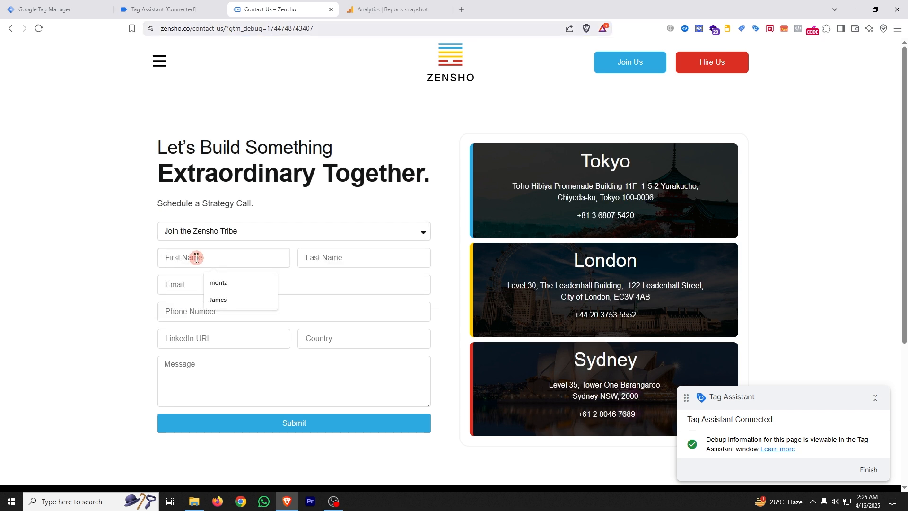
pyautogui.click(222, 283)
pyautogui.click(323, 265)
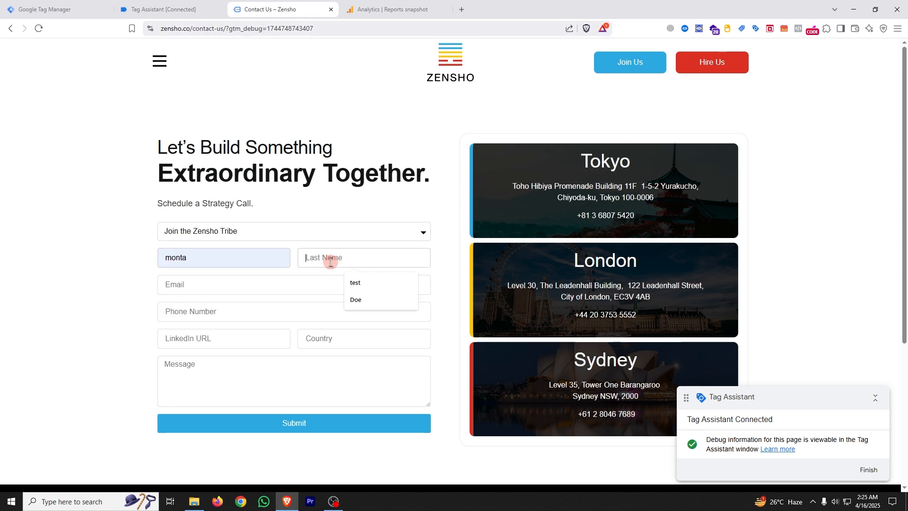
pyautogui.click(355, 283)
pyautogui.click(186, 284)
pyautogui.click(229, 310)
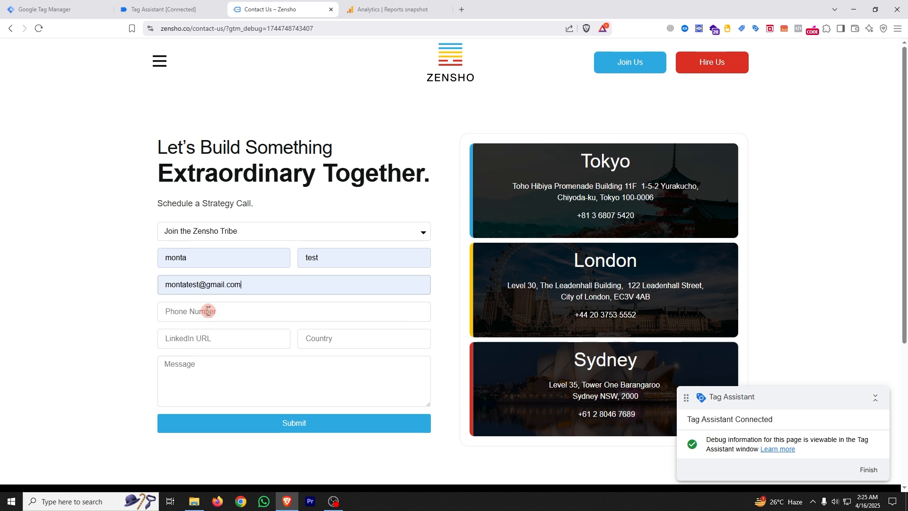
# Fill in the phone number, United Kingdom as country and "test" as message, and submit the contact form.
pyautogui.click(204, 311)
pyautogui.click(263, 334)
pyautogui.click(340, 341)
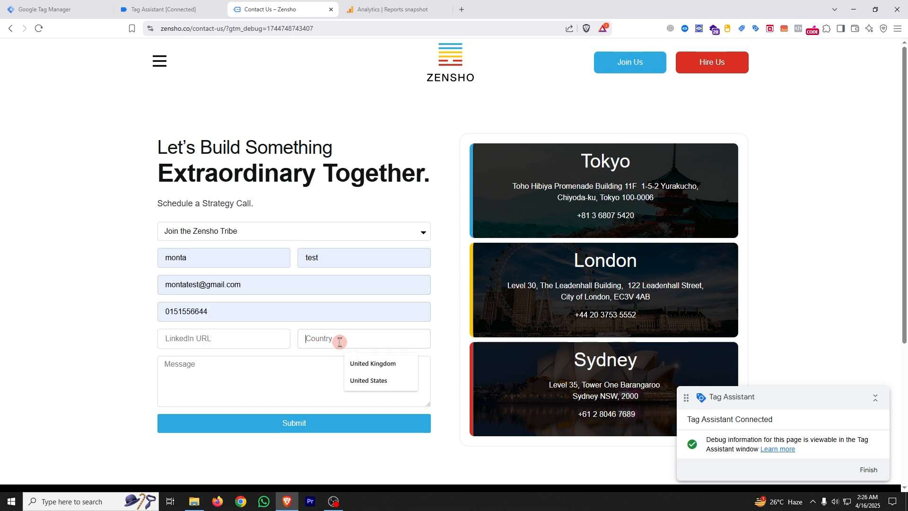
pyautogui.click(373, 363)
pyautogui.click(258, 368)
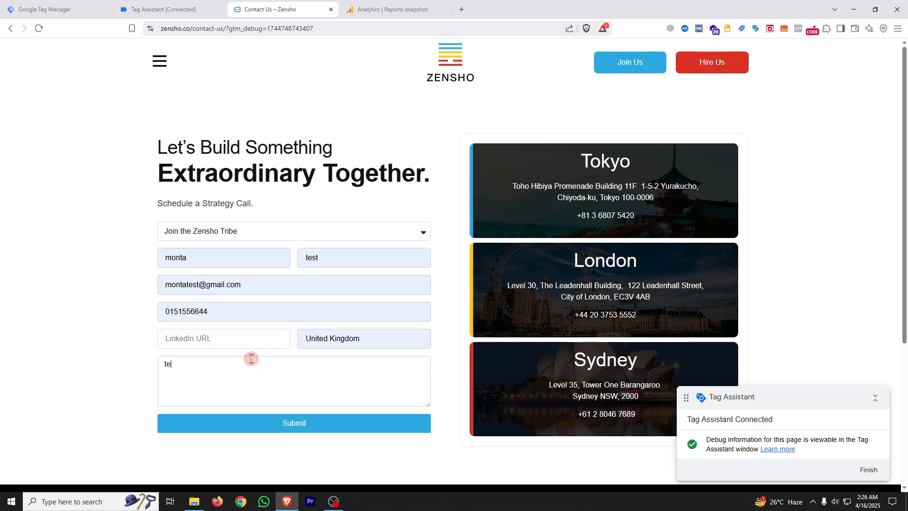
pyautogui.write('test')
pyautogui.click(294, 422)
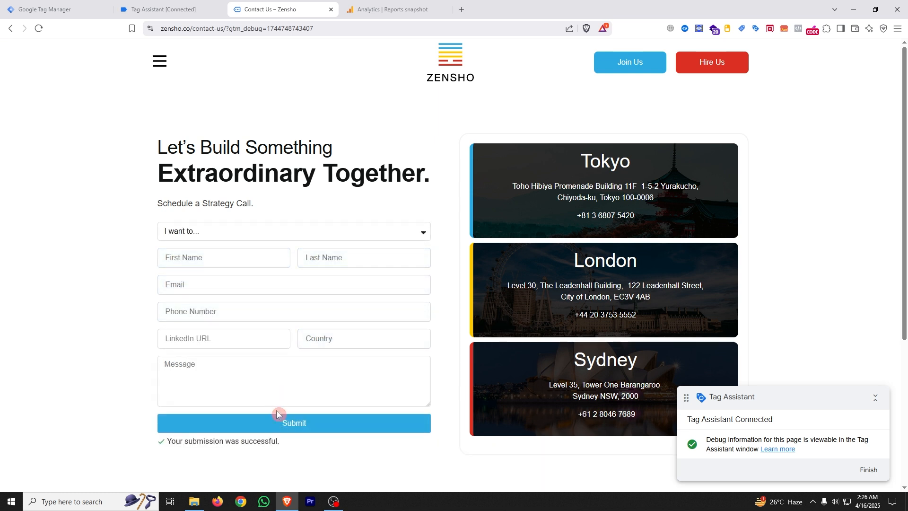
# Check the form's submission message, then switch to Tag Assistant and expand the elementor_form_submit event's API call.
pyautogui.moveTo(166, 441); pyautogui.dragTo(328, 453)
pyautogui.click(328, 453)
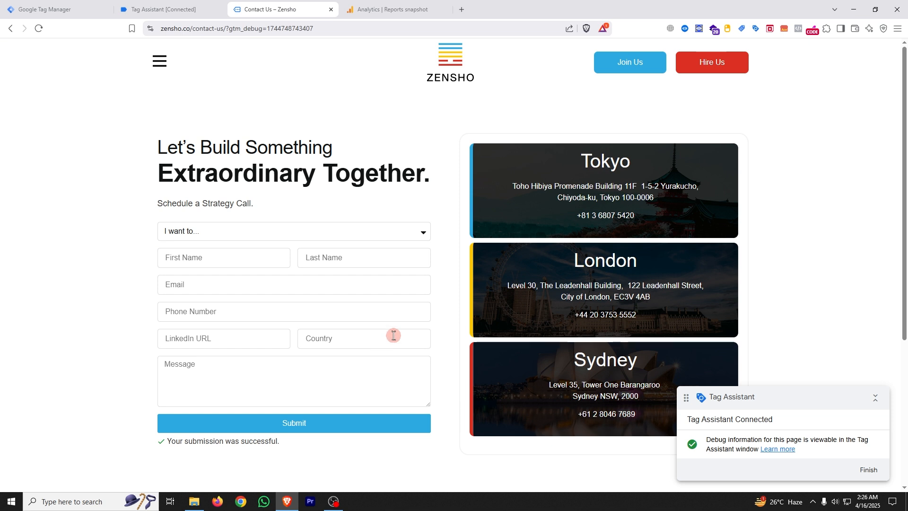
pyautogui.click(187, 9)
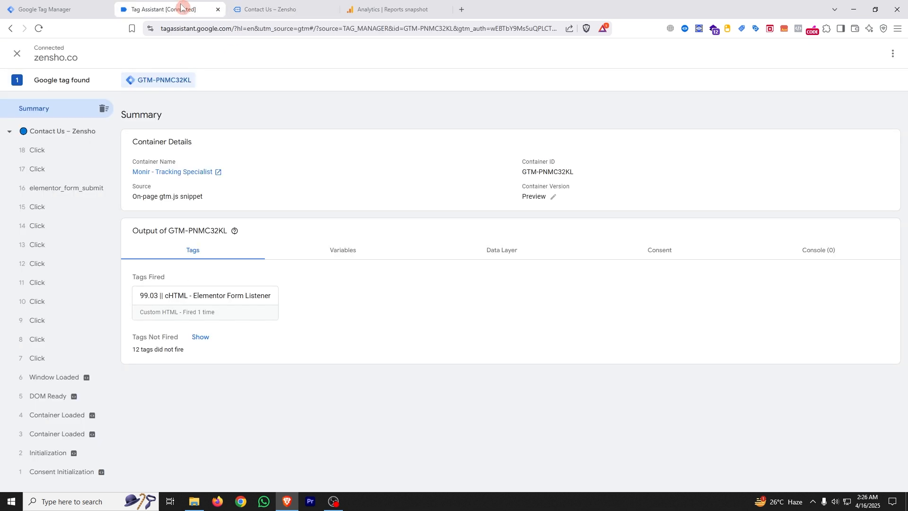
pyautogui.click(46, 192)
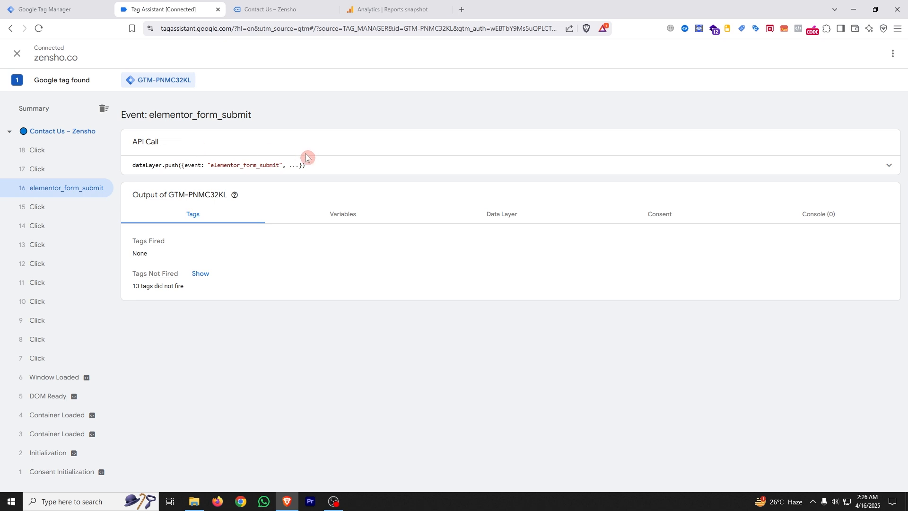
pyautogui.click(369, 165)
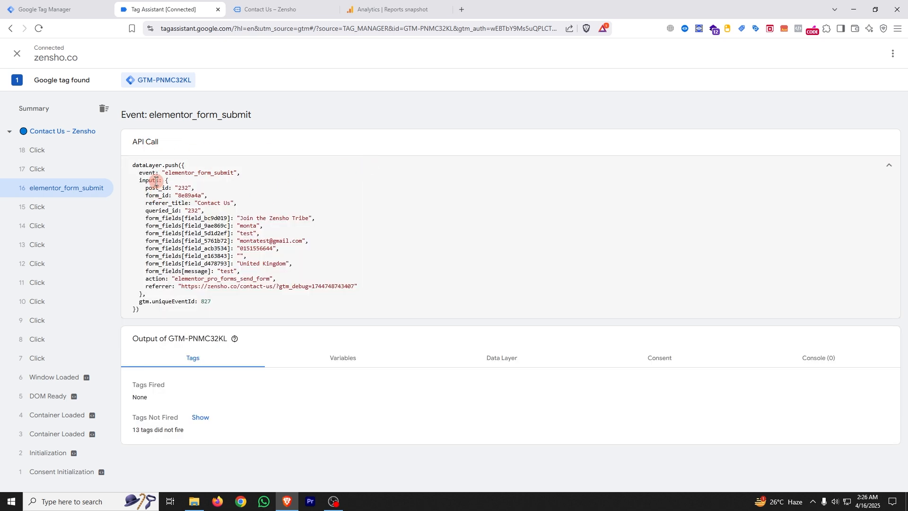
# Examine the event name and form fields in the data layer push, and glance at the Google Analytics reports snapshot.
pyautogui.moveTo(166, 173); pyautogui.dragTo(234, 172)
pyautogui.click(218, 241)
pyautogui.moveTo(240, 218); pyautogui.dragTo(283, 218)
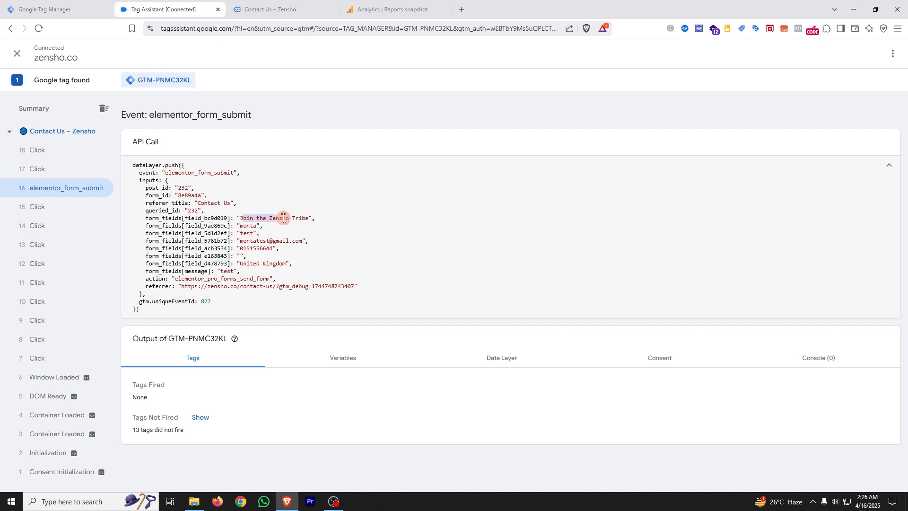
pyautogui.click(247, 256)
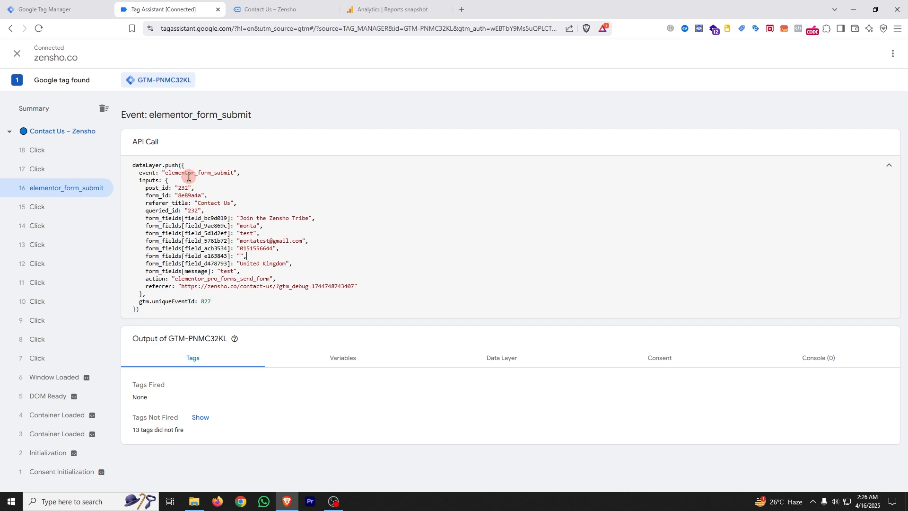
pyautogui.click(393, 9)
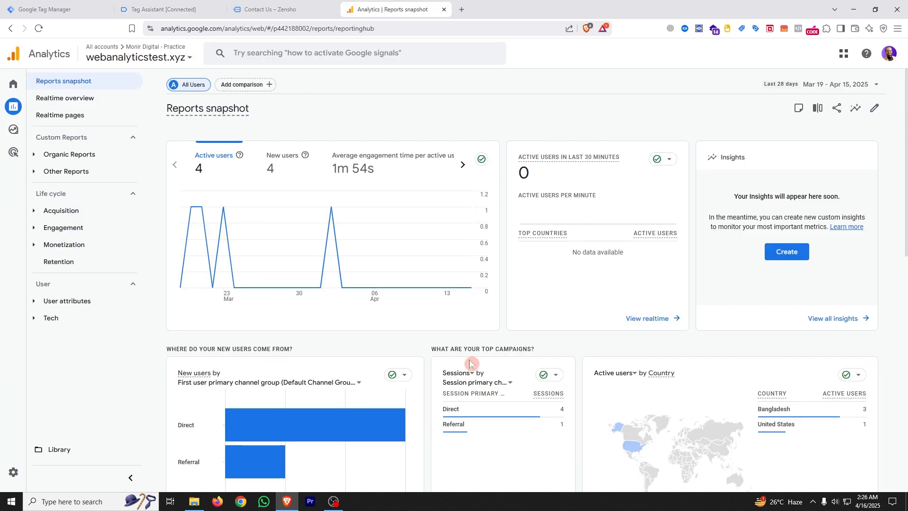
pyautogui.click(208, 6)
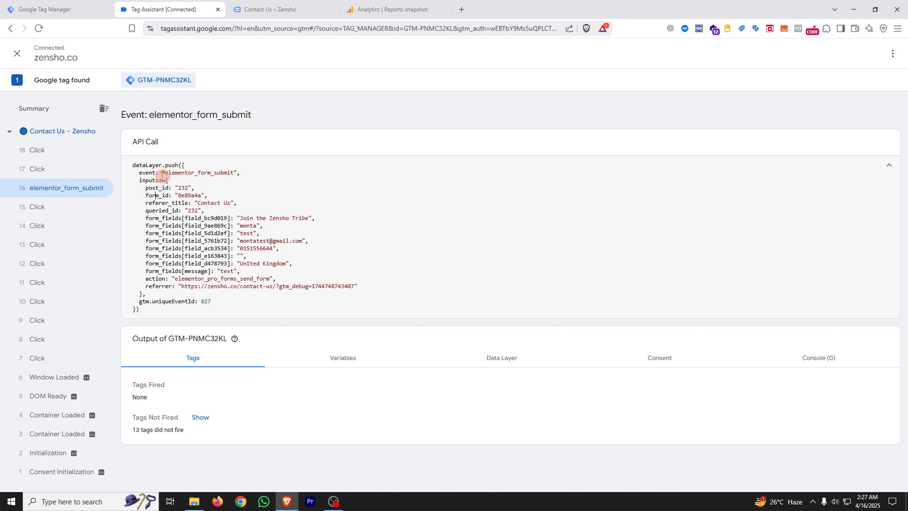
# Copy the event name elementor_form_submit from the data layer push and switch to Google Tag Manager.
pyautogui.moveTo(165, 173); pyautogui.dragTo(235, 173)
pyautogui.hotkey('ctrl', 'c')
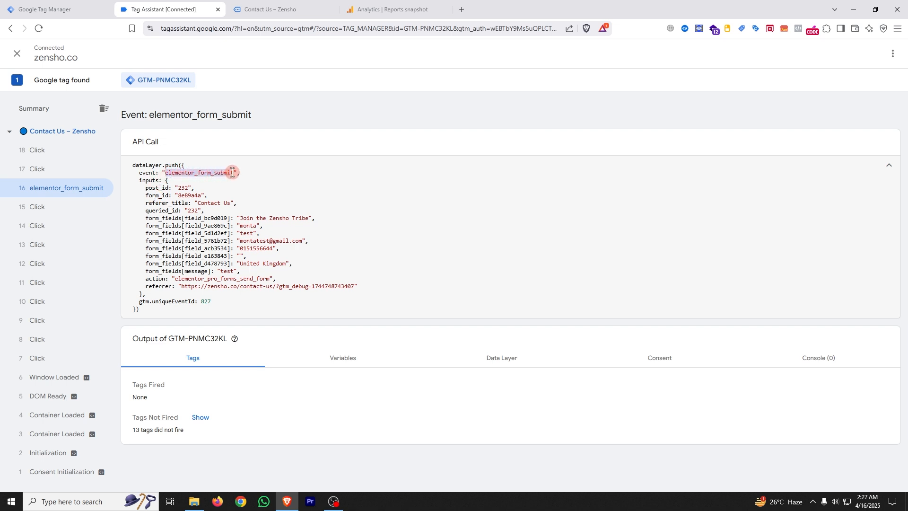
pyautogui.click(251, 10)
pyautogui.click(182, 9)
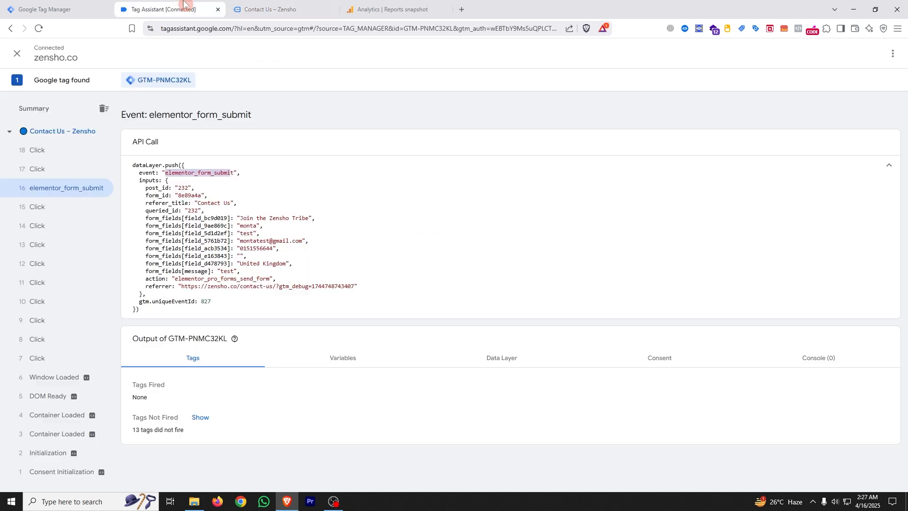
pyautogui.click(247, 249)
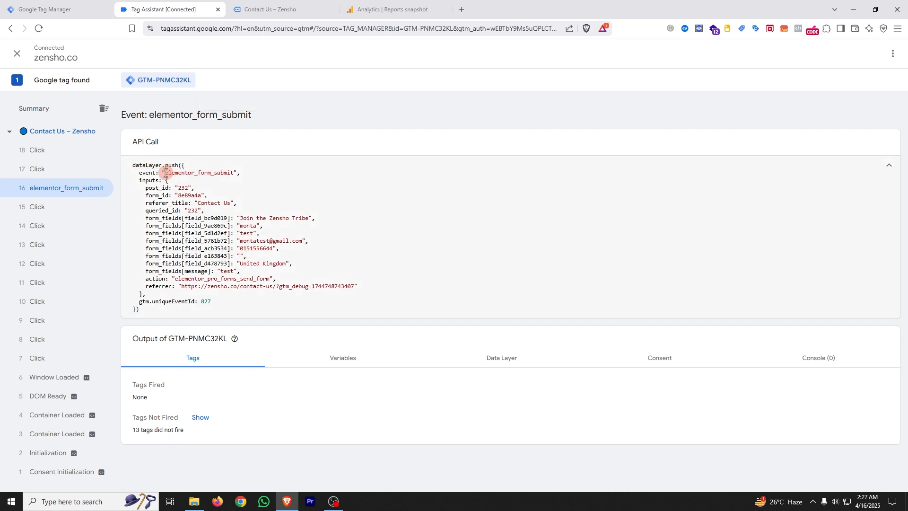
pyautogui.moveTo(166, 172); pyautogui.dragTo(224, 172)
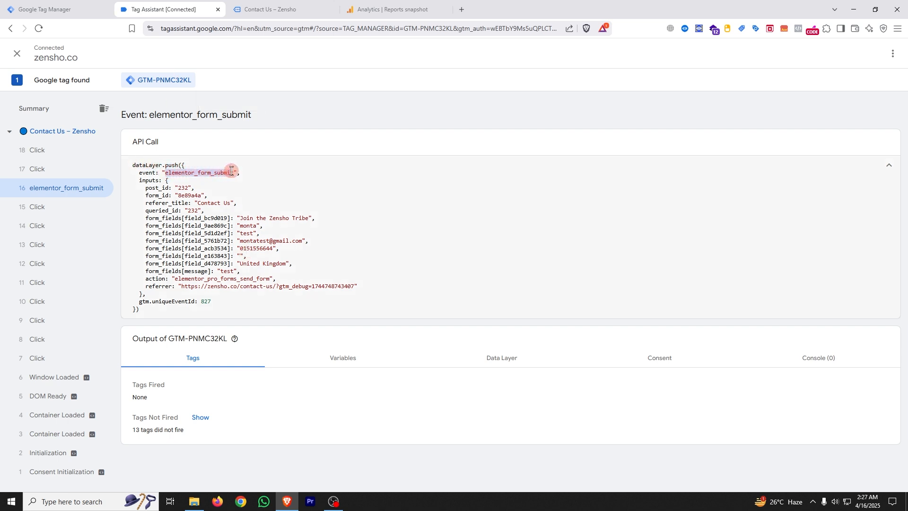
pyautogui.rightClick(229, 175)
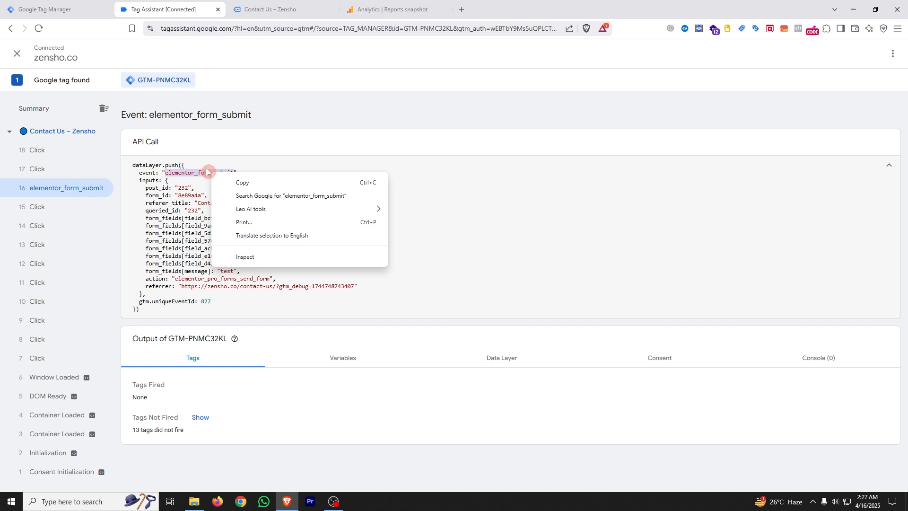
pyautogui.click(239, 183)
pyautogui.click(44, 9)
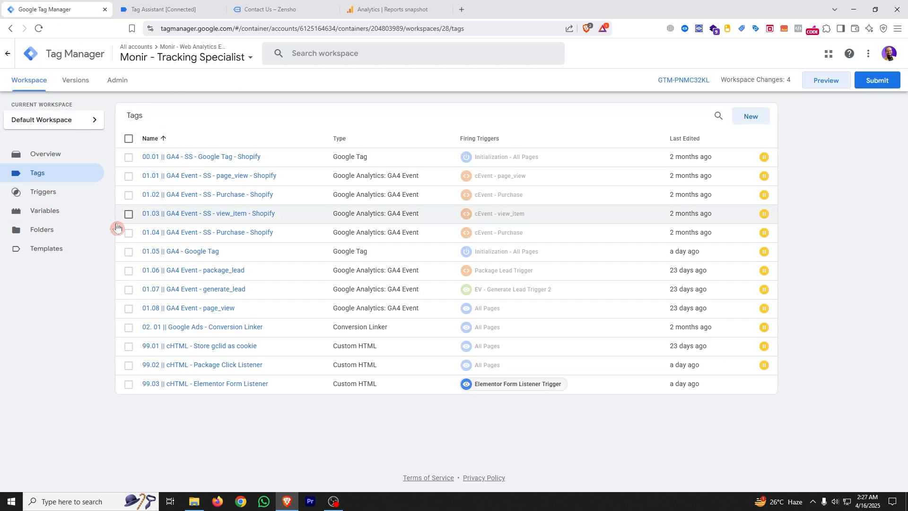
# Create a new Custom Event trigger with the copied event name elementor_form_submit.
pyautogui.click(67, 194)
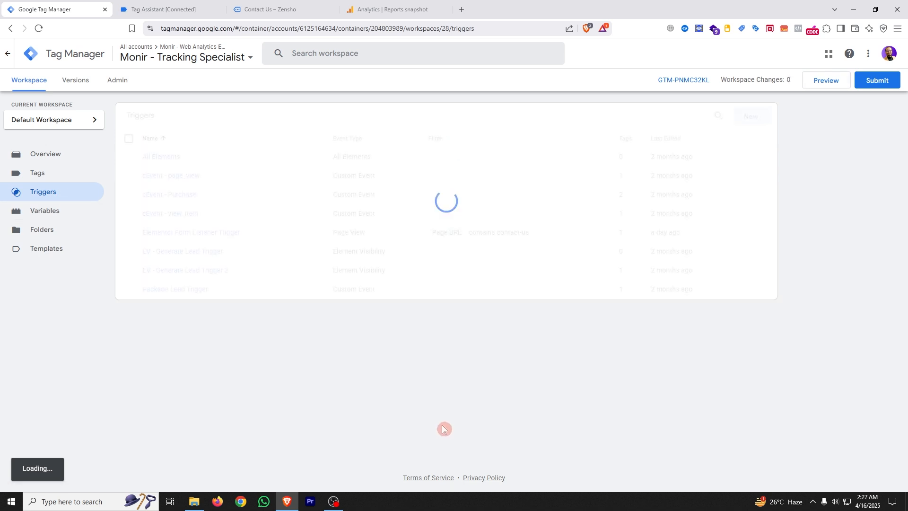
pyautogui.click(757, 115)
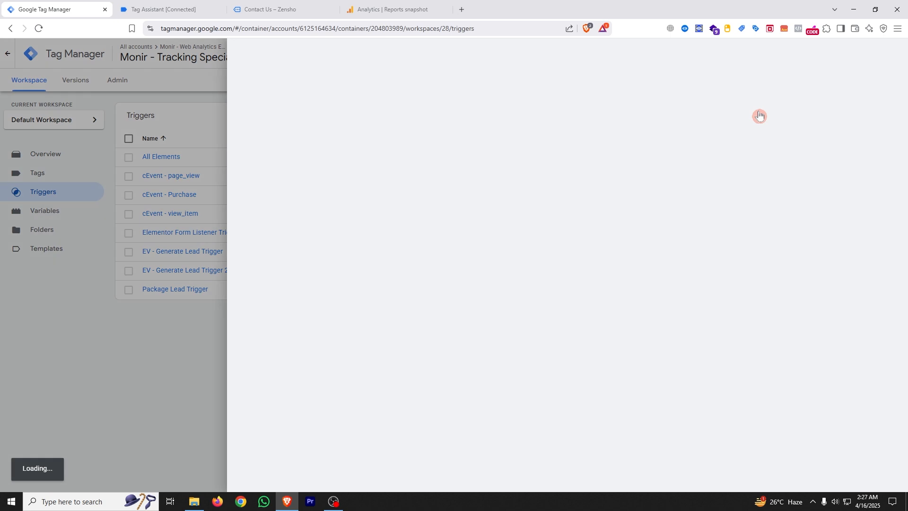
pyautogui.click(617, 150)
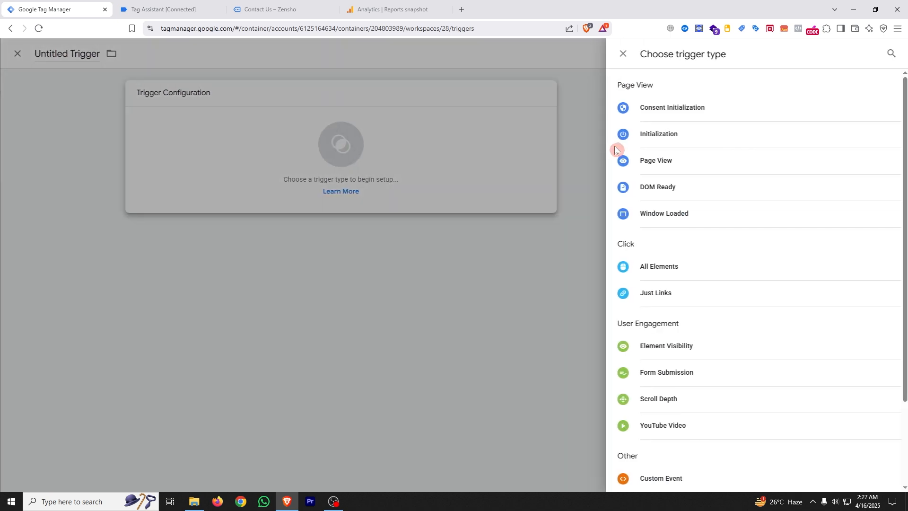
pyautogui.scroll(-2, 671, 369)
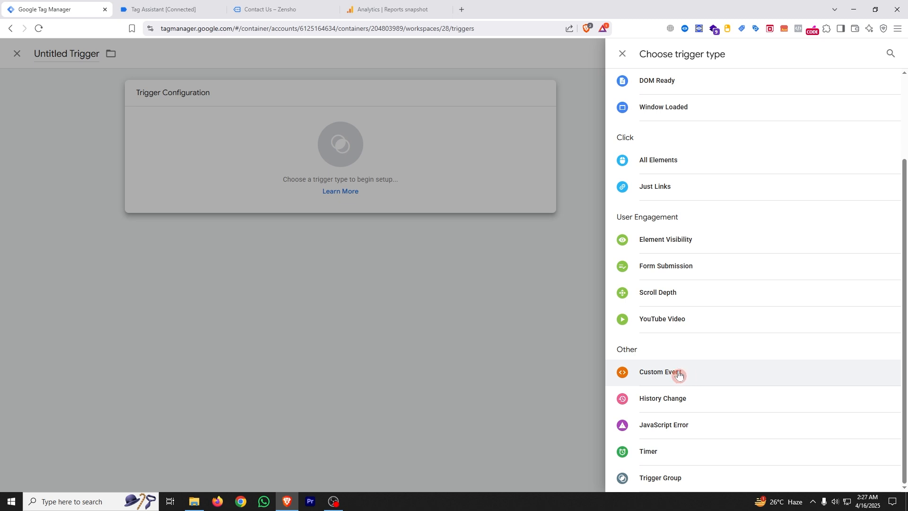
pyautogui.click(679, 374)
pyautogui.click(392, 189)
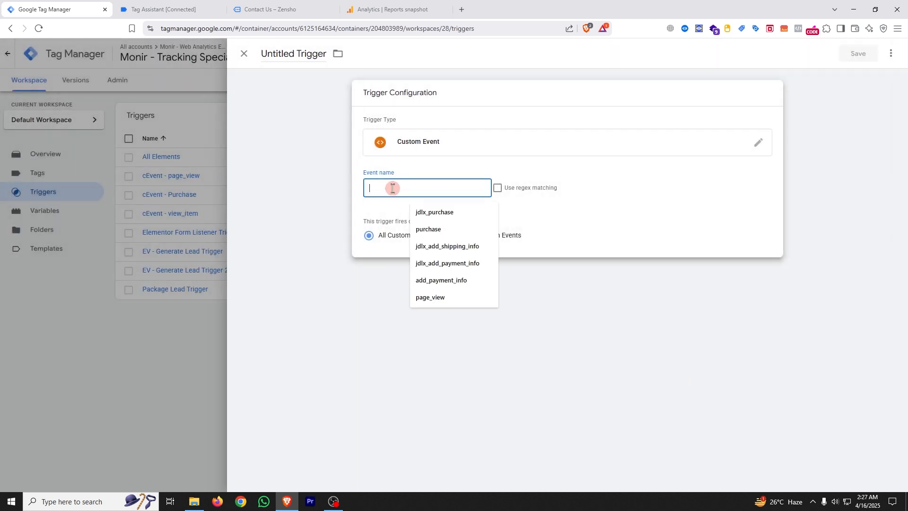
pyautogui.rightClick(393, 190)
pyautogui.click(418, 281)
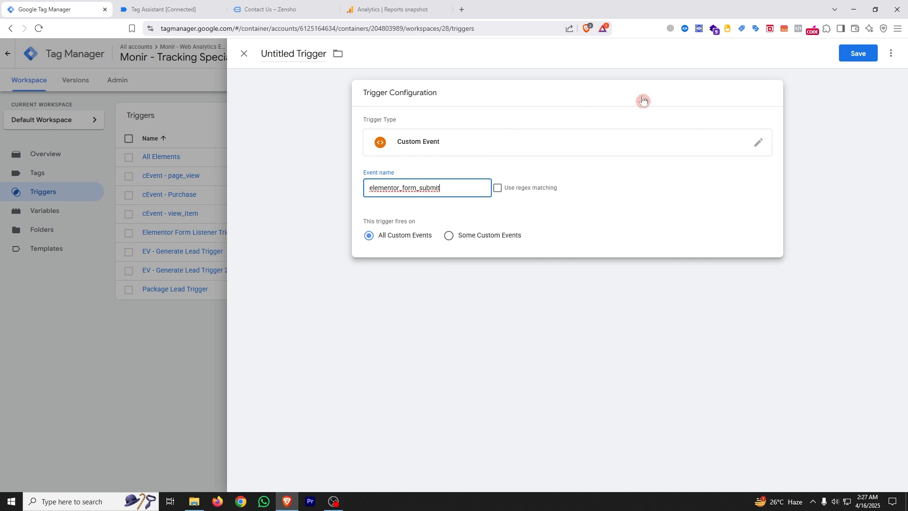
# Save the trigger under the name "Custom Event- elementor_form_submit trigger".
pyautogui.click(857, 54)
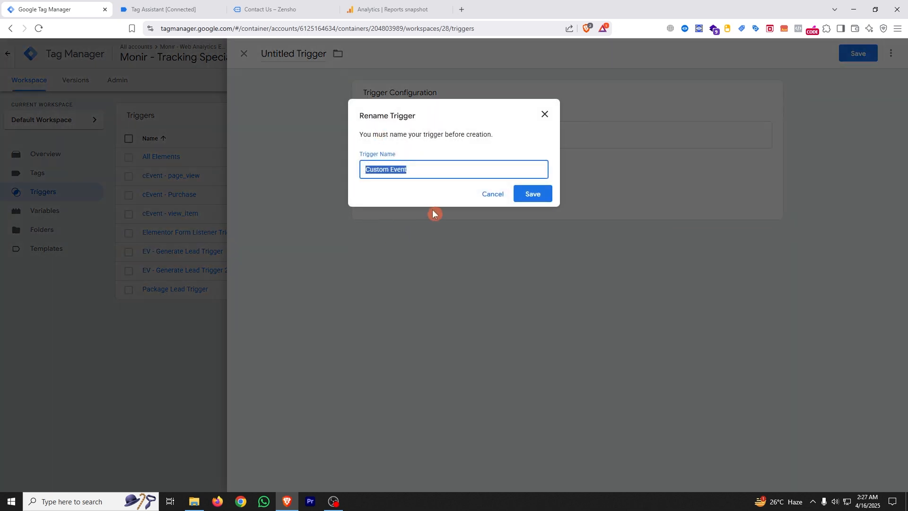
pyautogui.press('End')
pyautogui.write('-')
pyautogui.hotkey('ctrl', 'v')
pyautogui.click(534, 195)
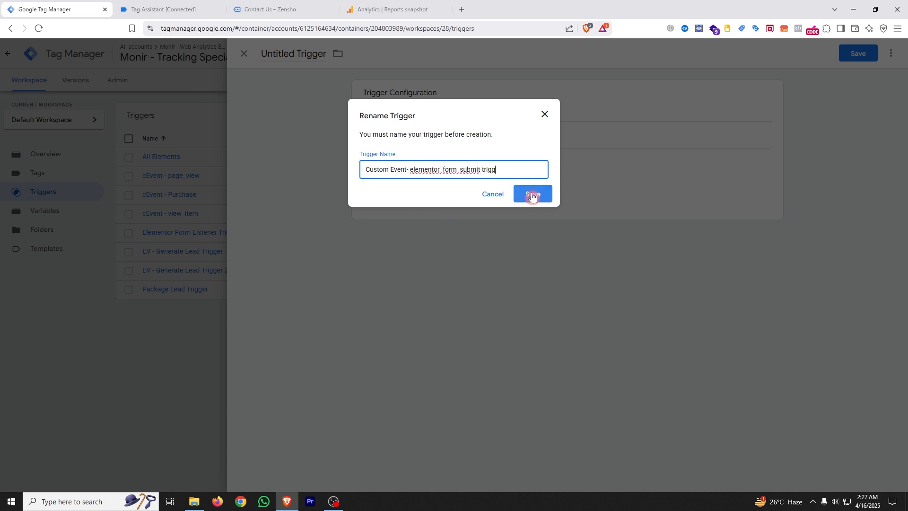
pyautogui.click(534, 194)
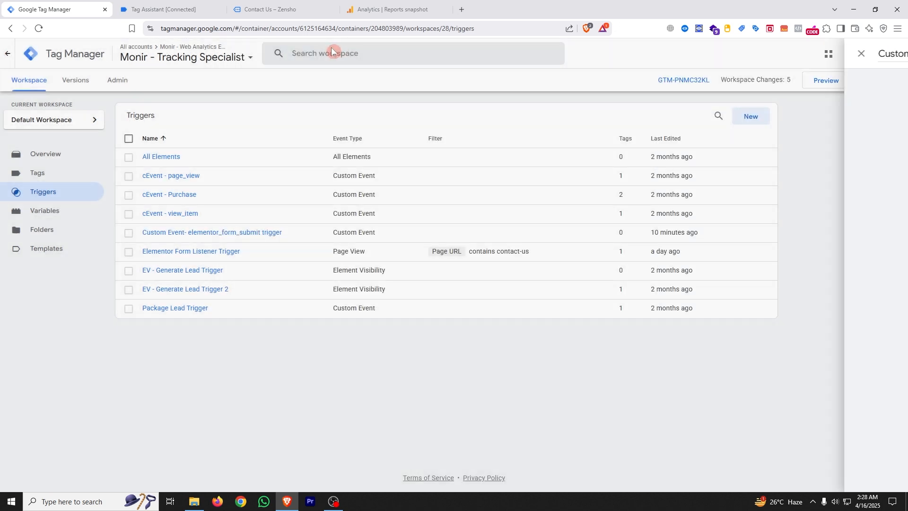
# Switch to Tag Assistant and examine the form_id entry in the elementor_form_submit data layer push.
pyautogui.click(292, 10)
pyautogui.click(181, 4)
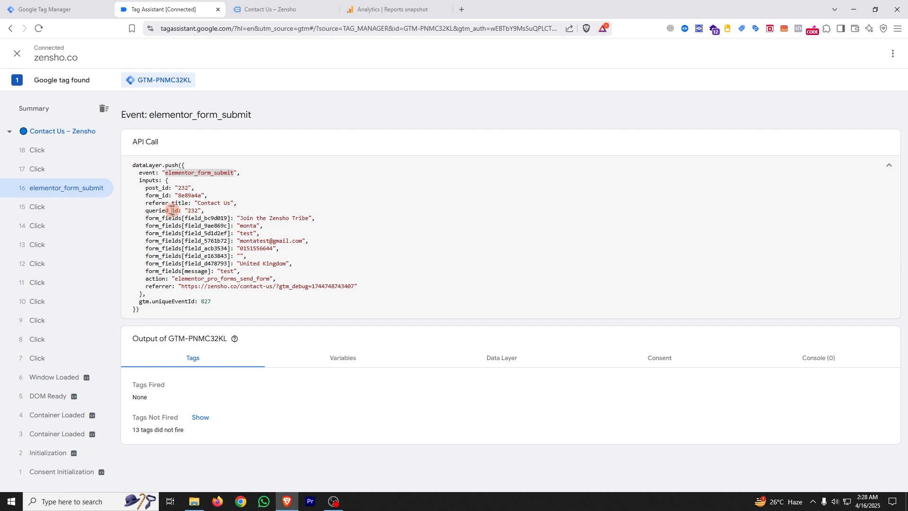
pyautogui.moveTo(146, 195); pyautogui.dragTo(170, 197)
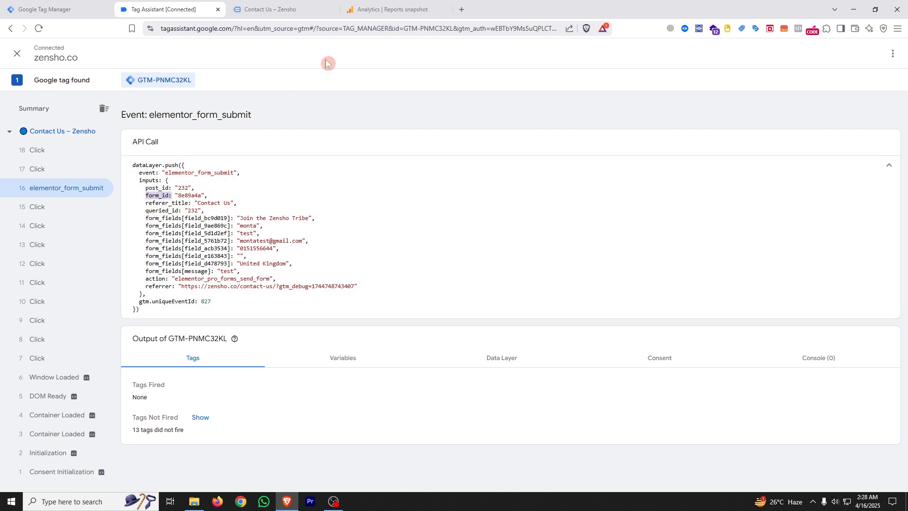
pyautogui.click(319, 207)
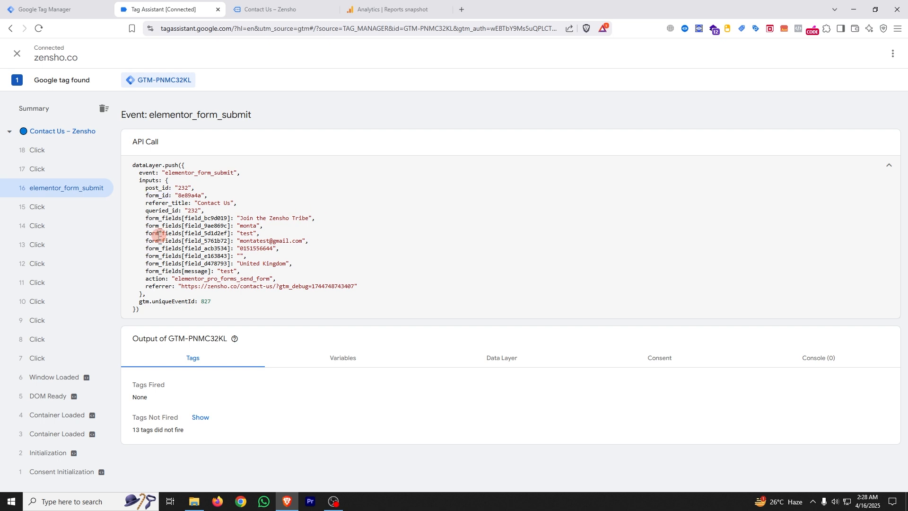
# Open the datalayer checker extension on the Contact Us page, expand elementor_form_submit and copy the key inputs.form_id.
pyautogui.click(274, 5)
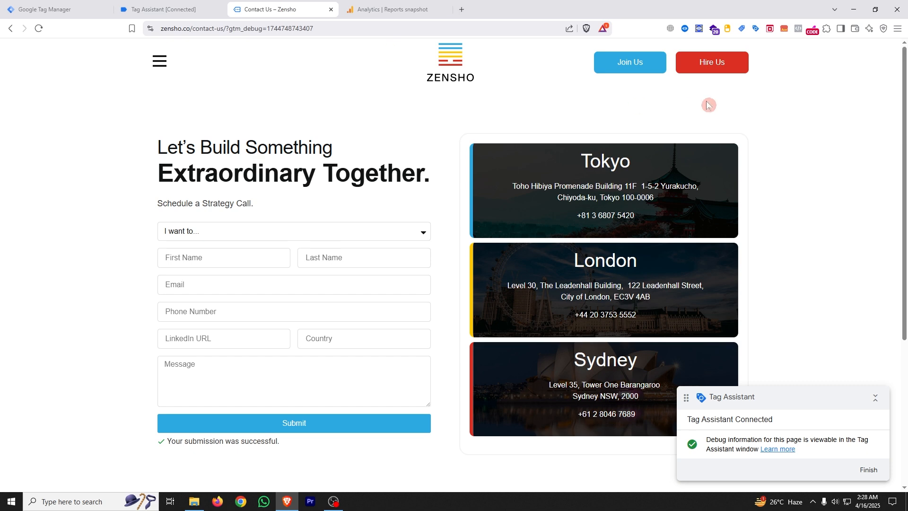
pyautogui.click(685, 29)
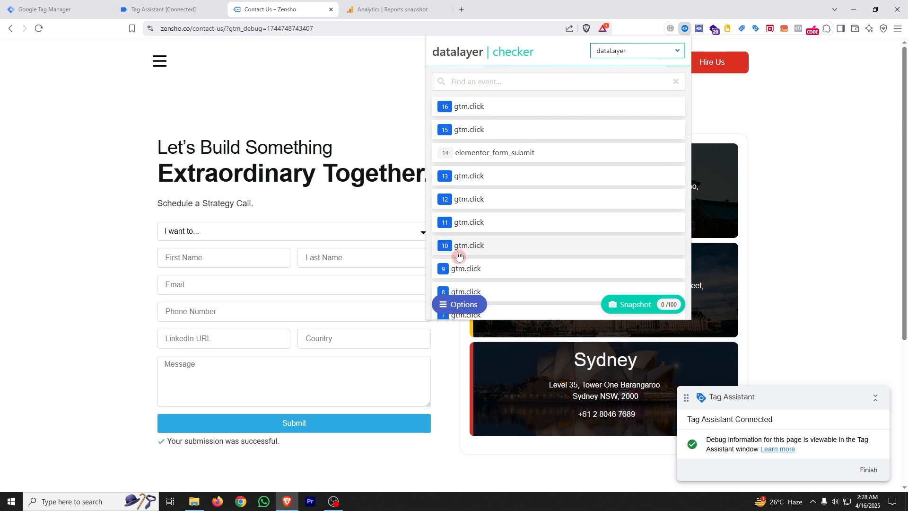
pyautogui.click(514, 156)
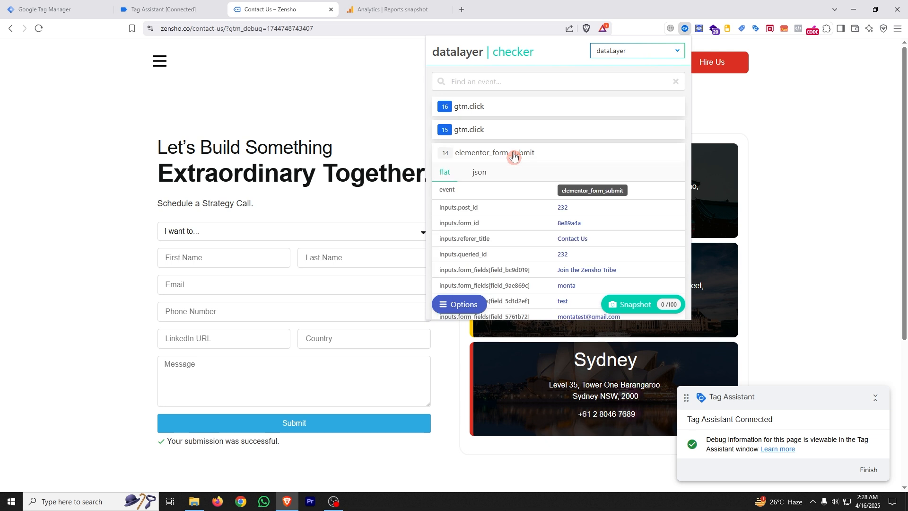
pyautogui.scroll(-2, 519, 206)
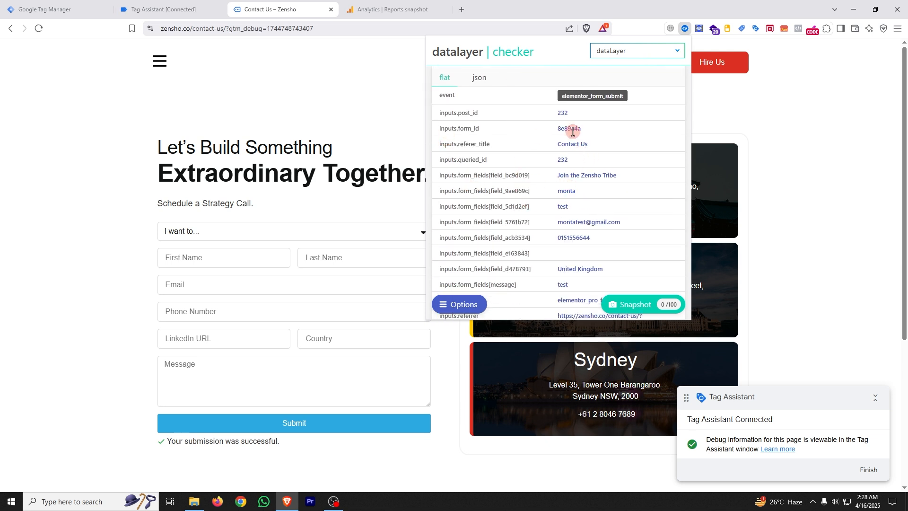
pyautogui.moveTo(481, 131); pyautogui.dragTo(440, 132)
pyautogui.rightClick(466, 128)
pyautogui.click(488, 139)
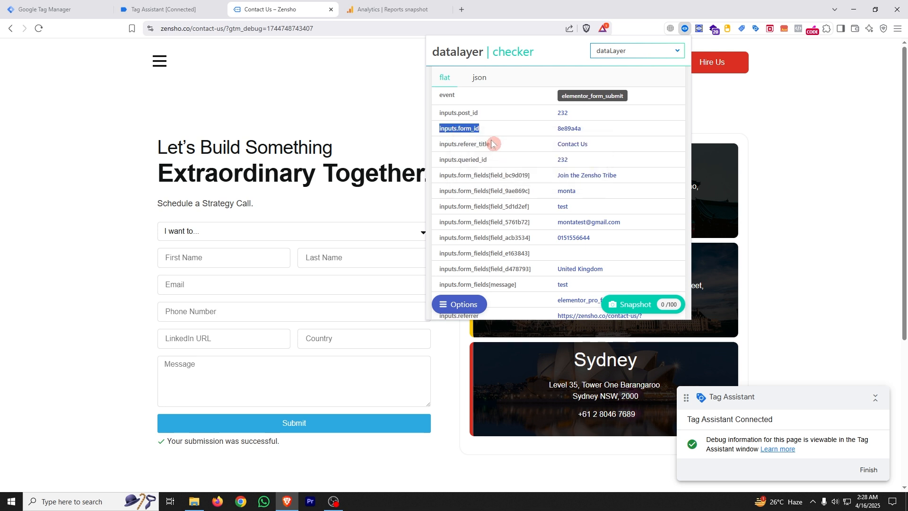
# Switch to Google Tag Manager and create a user-defined Data Layer Variable with the data layer variable name inputs.form_id.
pyautogui.click(42, 10)
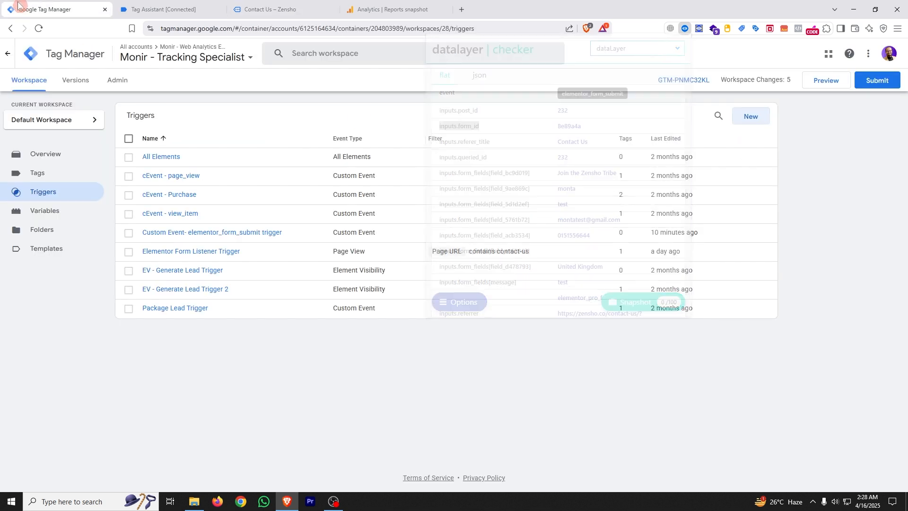
pyautogui.click(58, 216)
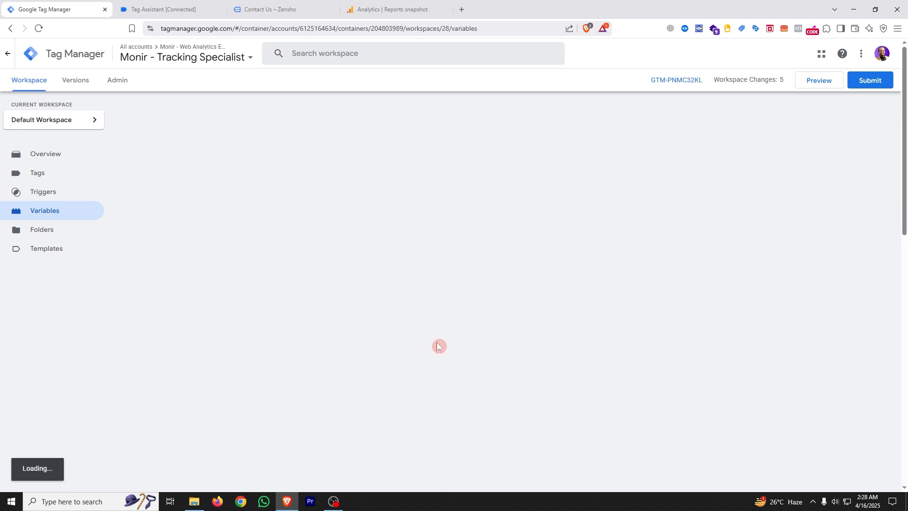
pyautogui.scroll(-2, 440, 347)
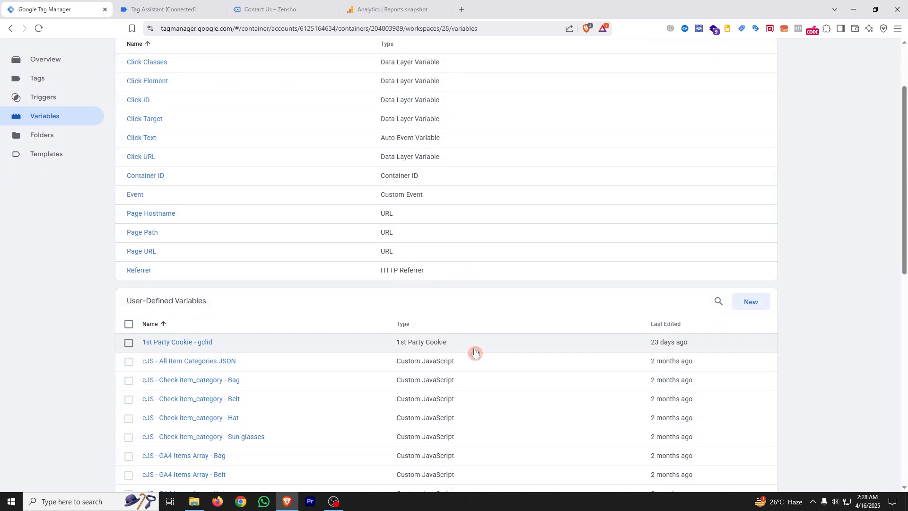
pyautogui.click(749, 305)
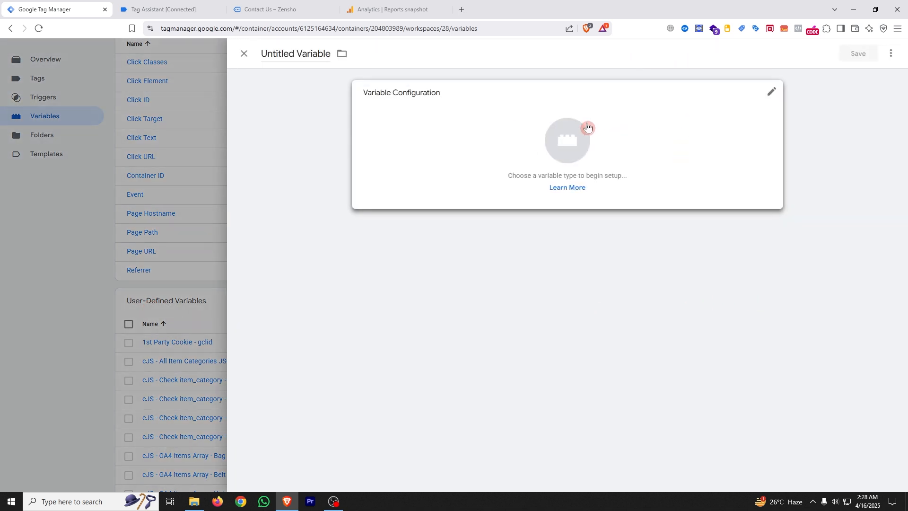
pyautogui.click(587, 127)
pyautogui.scroll(-3, 746, 326)
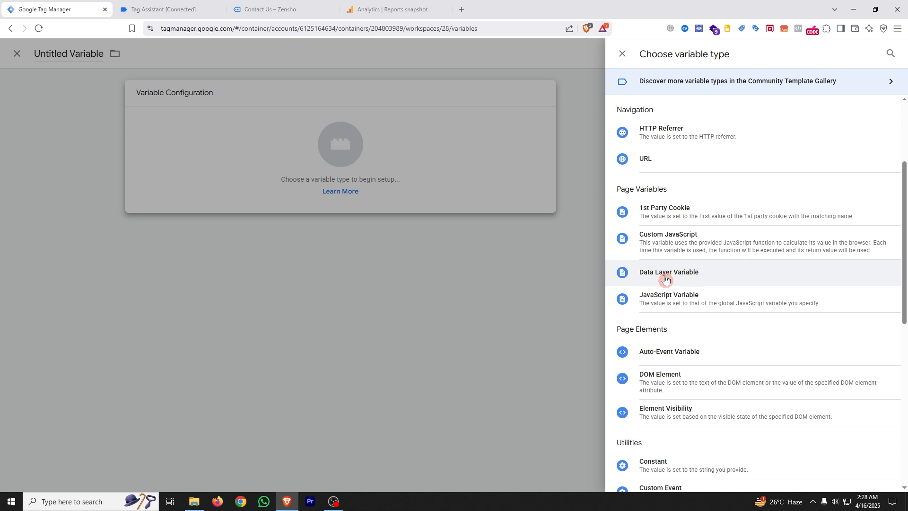
pyautogui.click(690, 276)
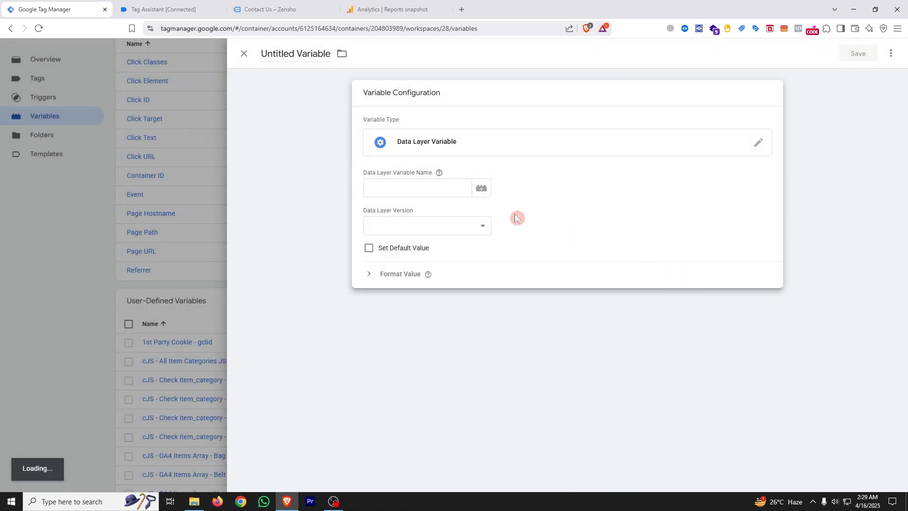
pyautogui.click(381, 186)
pyautogui.rightClick(380, 186)
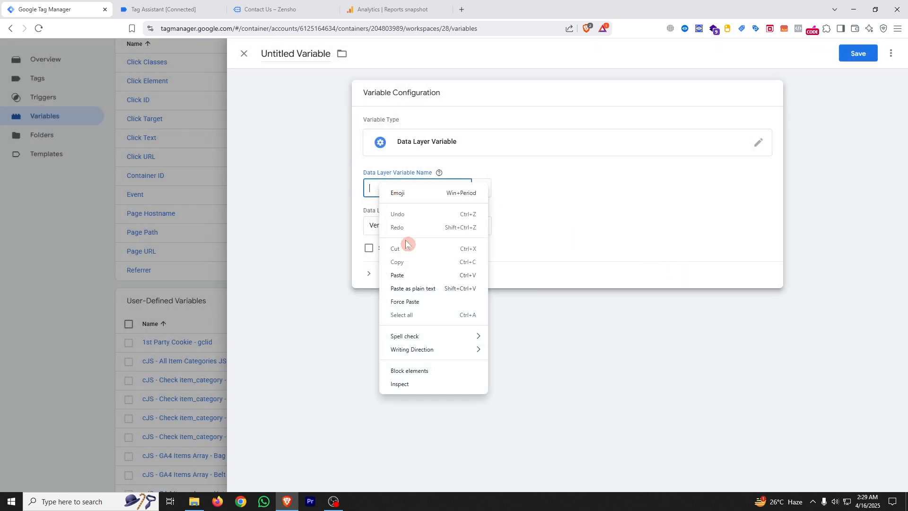
pyautogui.click(406, 276)
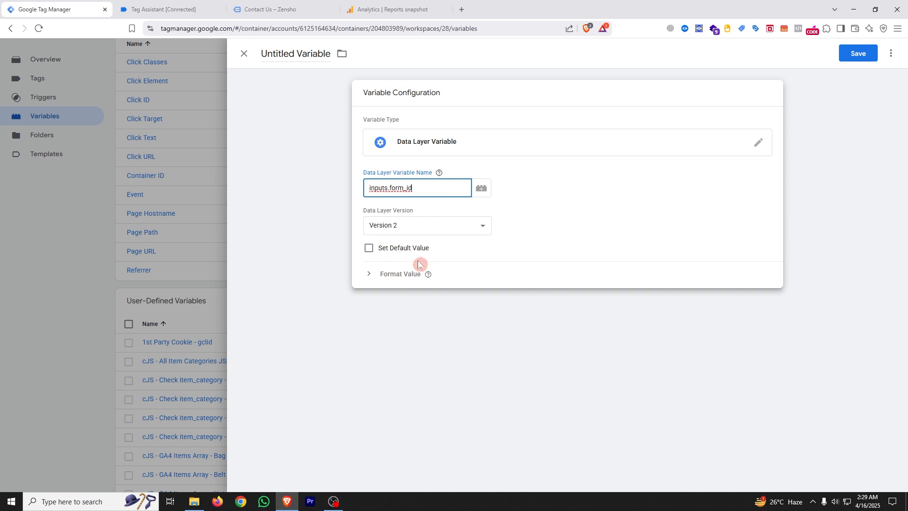
# Return to the Contact Us page and copy inputs.form_id again from the elementor_form_submit event in the datalayer checker.
pyautogui.click(266, 7)
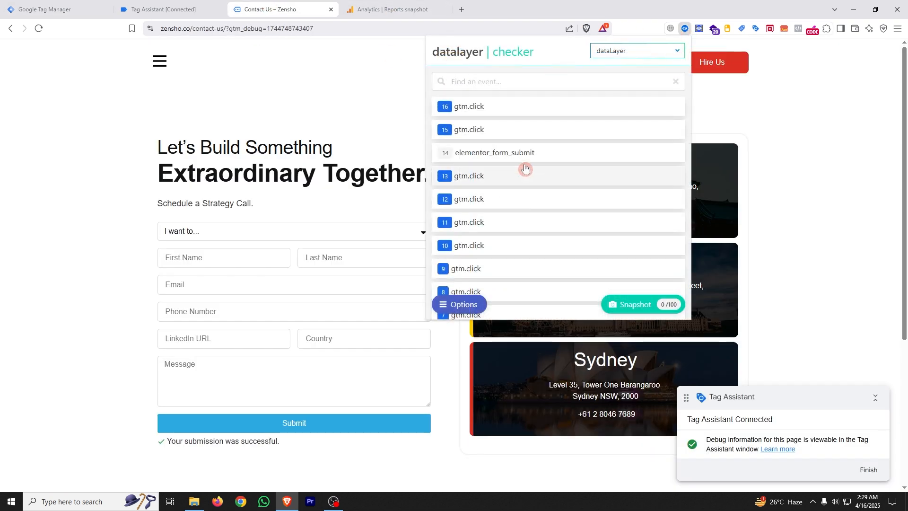
pyautogui.click(513, 152)
pyautogui.moveTo(482, 224); pyautogui.dragTo(453, 224)
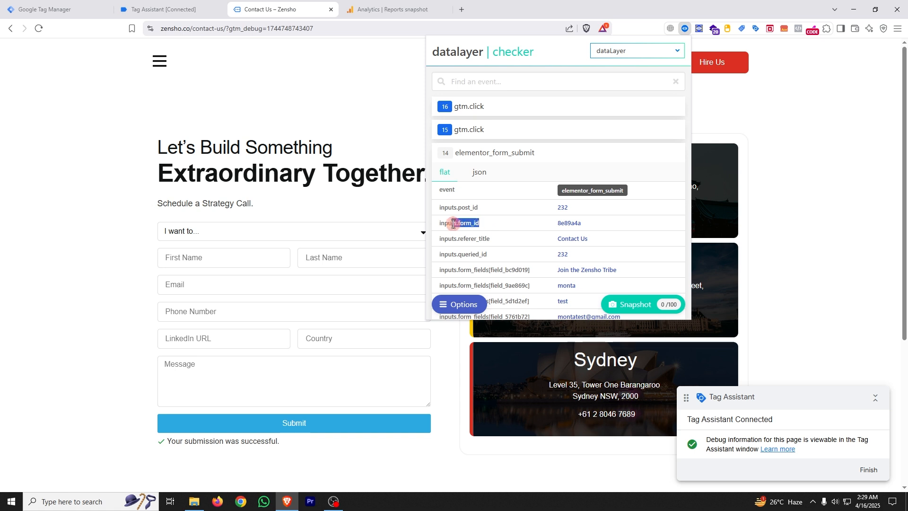
pyautogui.rightClick(453, 224)
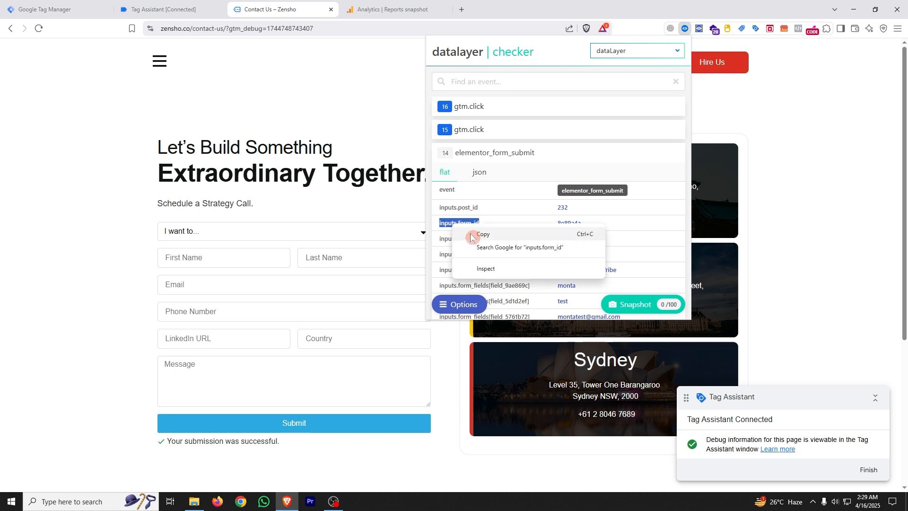
pyautogui.click(468, 231)
# Back in Google Tag Manager, save the new variable as "Data Layer Variable - inputs.form_id".
pyautogui.click(12, 7)
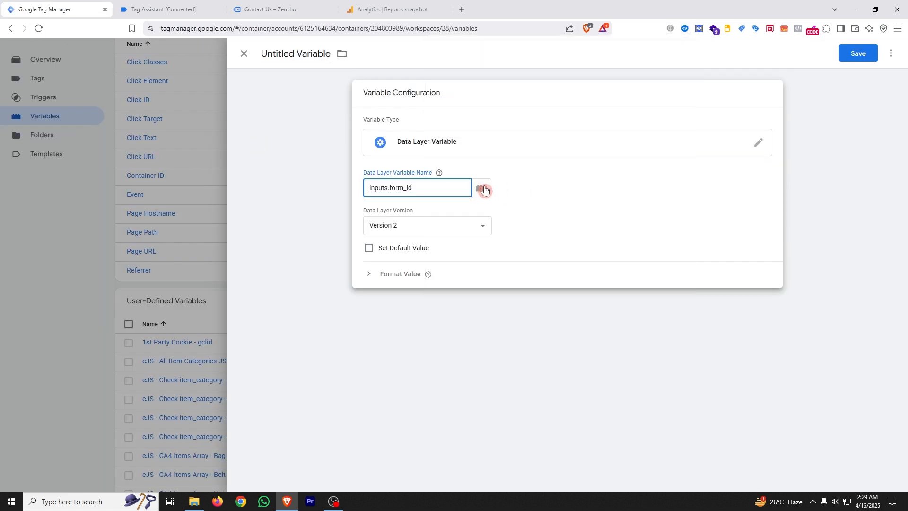
pyautogui.click(871, 62)
pyautogui.click(464, 175)
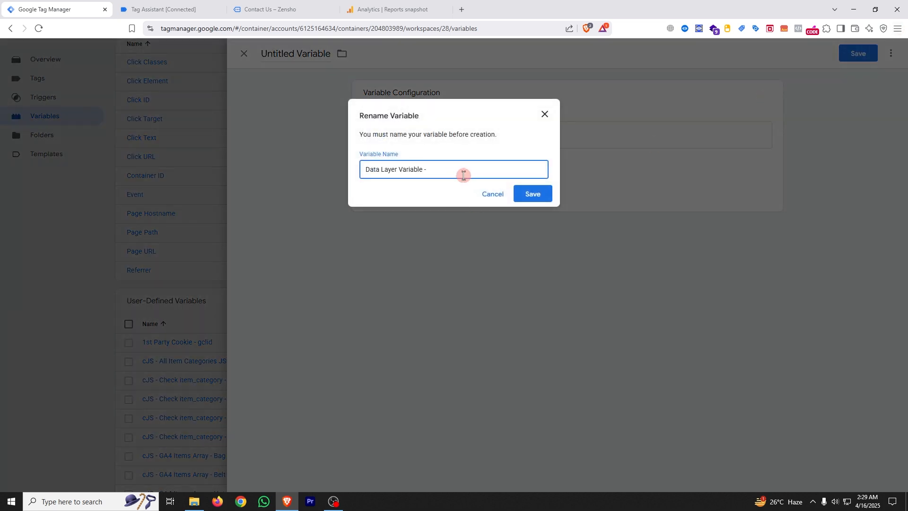
pyautogui.hotkey('ctrl', 'v')
pyautogui.click(532, 194)
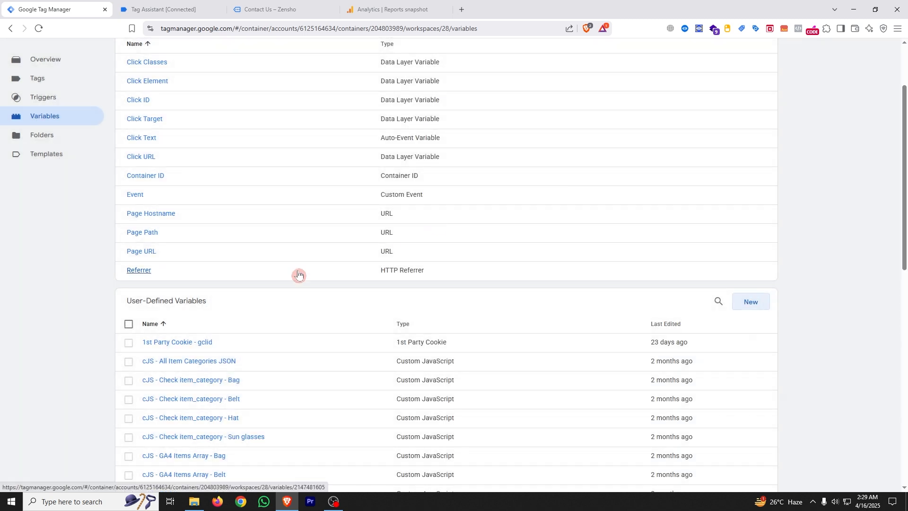
# Open the container's Tags list, check the elementor_form_submit API call in Tag Assistant, and return to Google Tag Manager.
pyautogui.scroll(2, 299, 274)
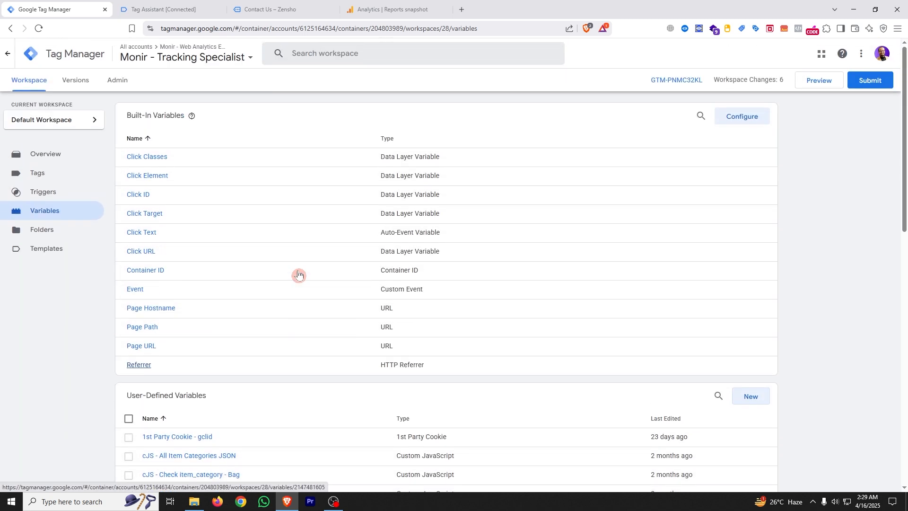
pyautogui.click(66, 173)
pyautogui.click(166, 6)
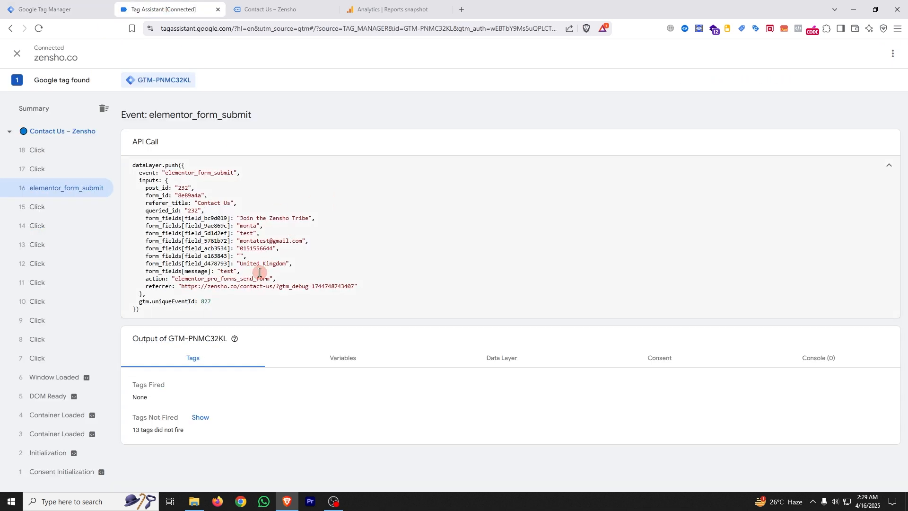
pyautogui.click(52, 5)
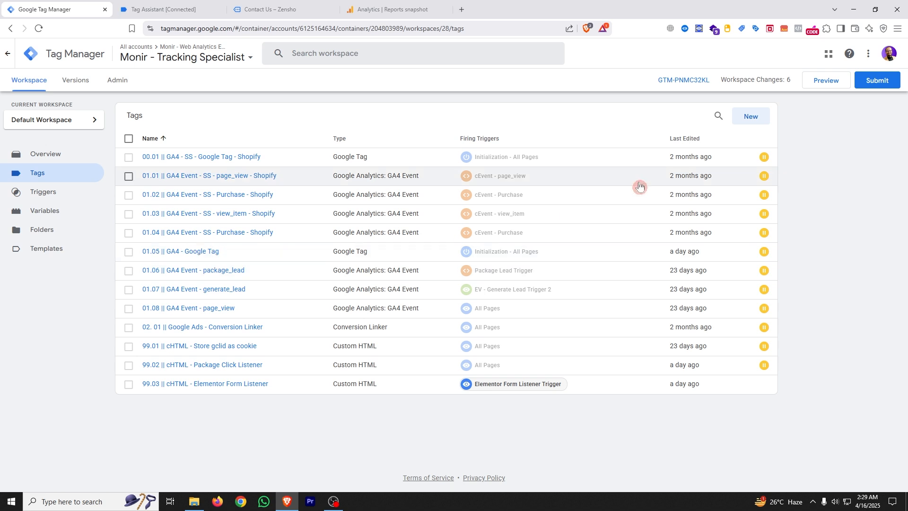
pyautogui.click(750, 119)
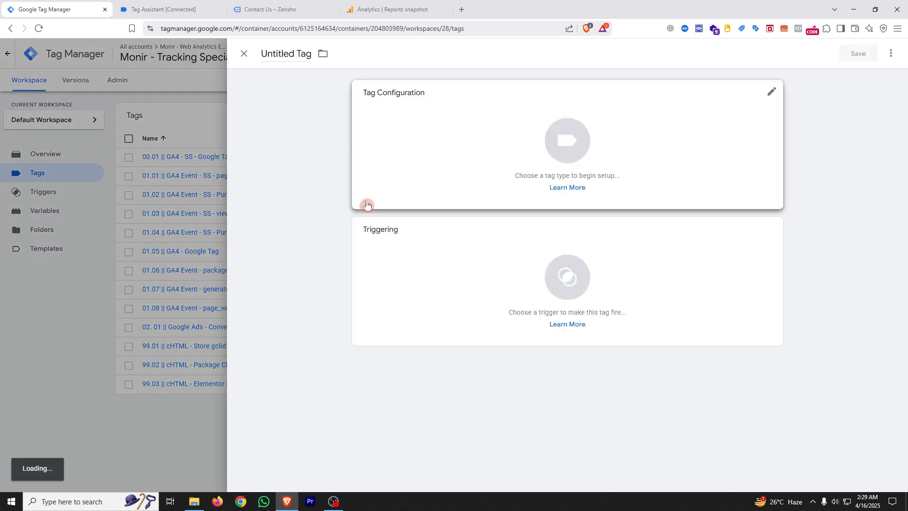
pyautogui.click(648, 150)
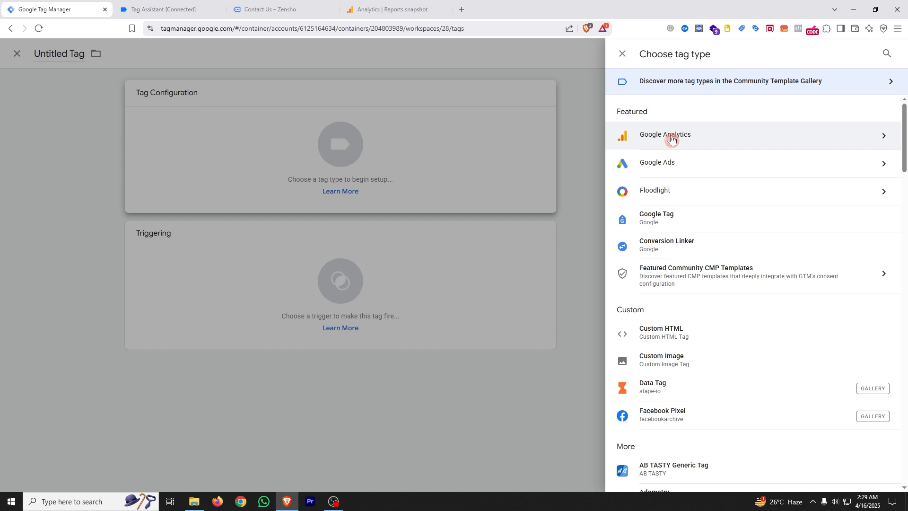
pyautogui.click(716, 139)
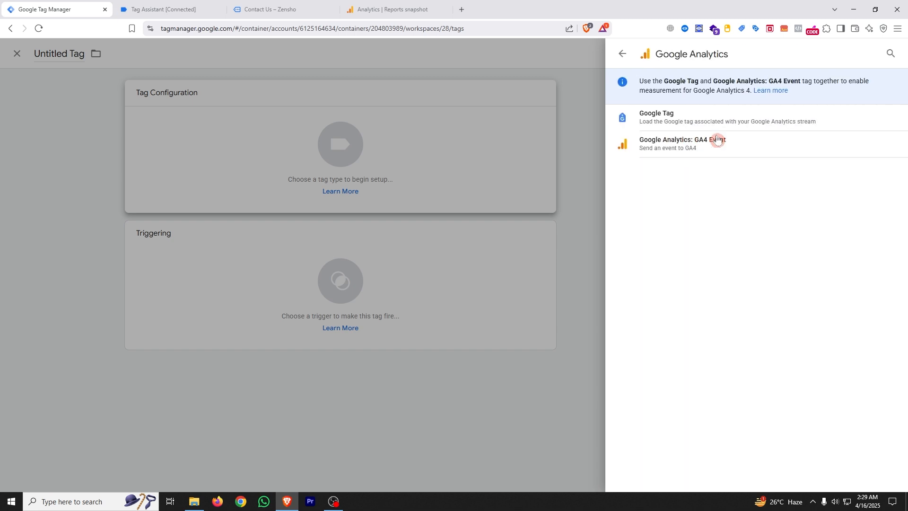
pyautogui.click(684, 123)
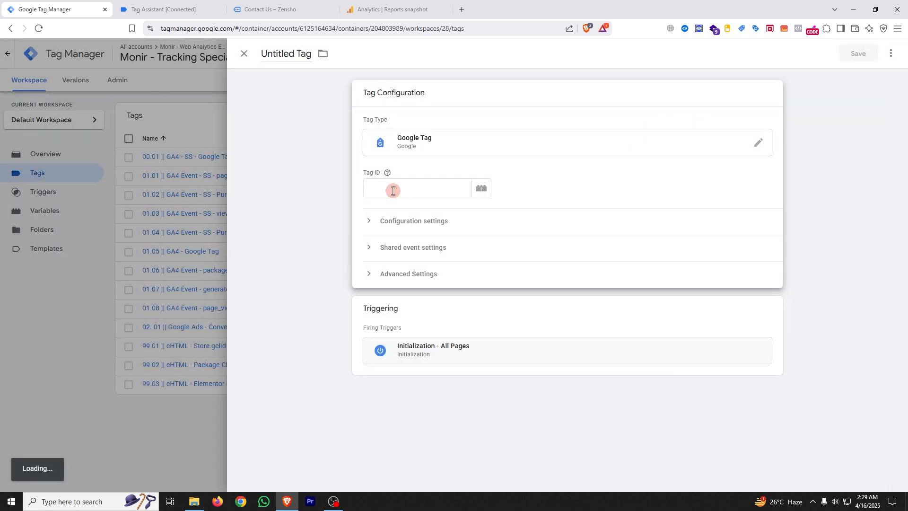
pyautogui.click(393, 190)
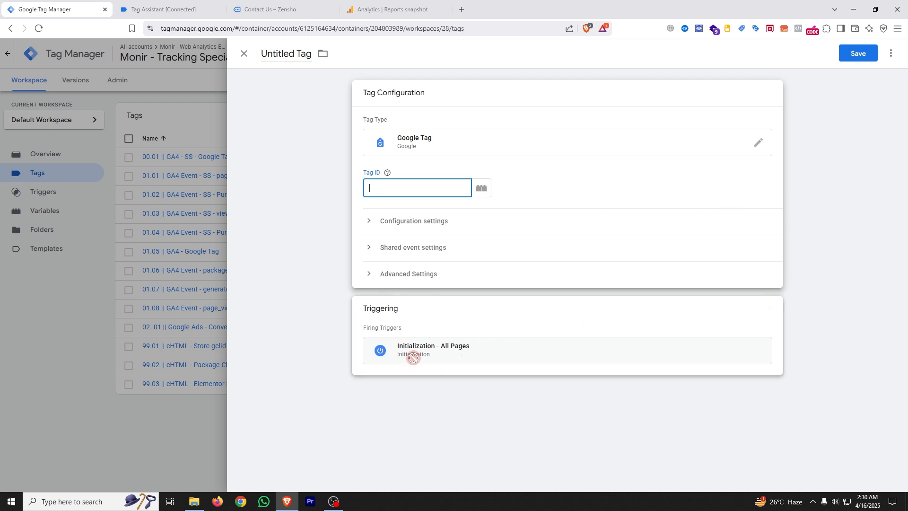
pyautogui.click(86, 353)
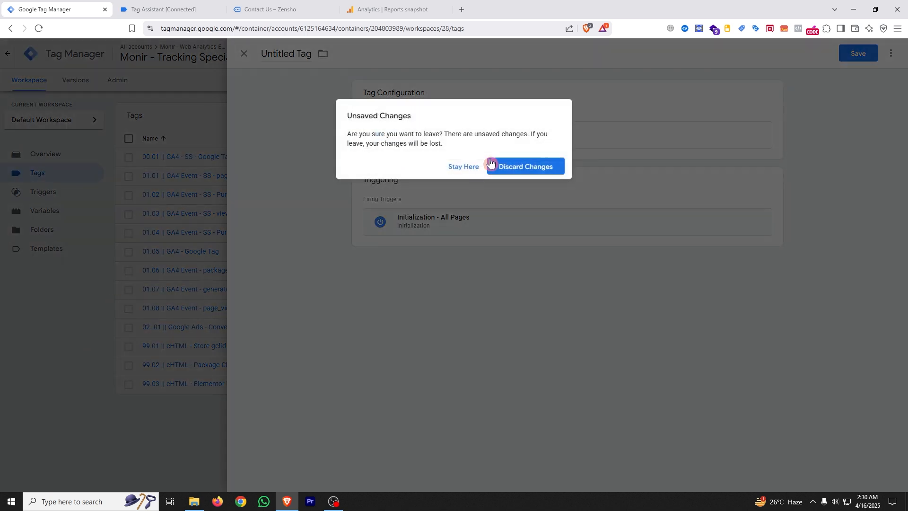
pyautogui.click(539, 166)
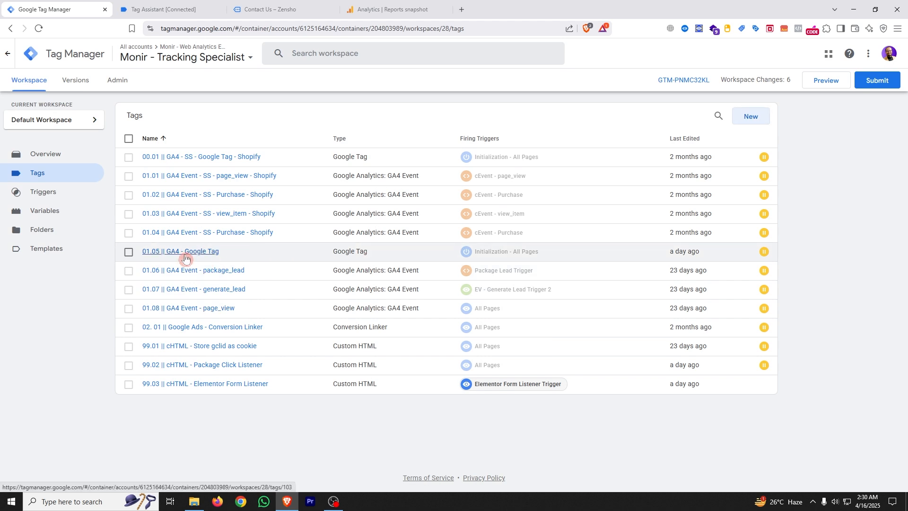
# Open the existing tag "01.05 || GA4 - Google Tag" and examine the variable used as its Tag ID.
pyautogui.click(186, 257)
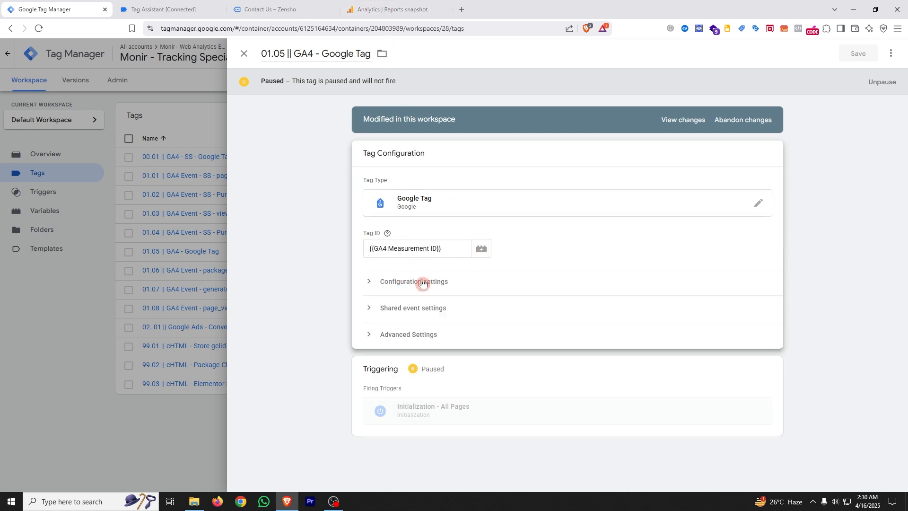
pyautogui.moveTo(374, 248); pyautogui.dragTo(440, 264)
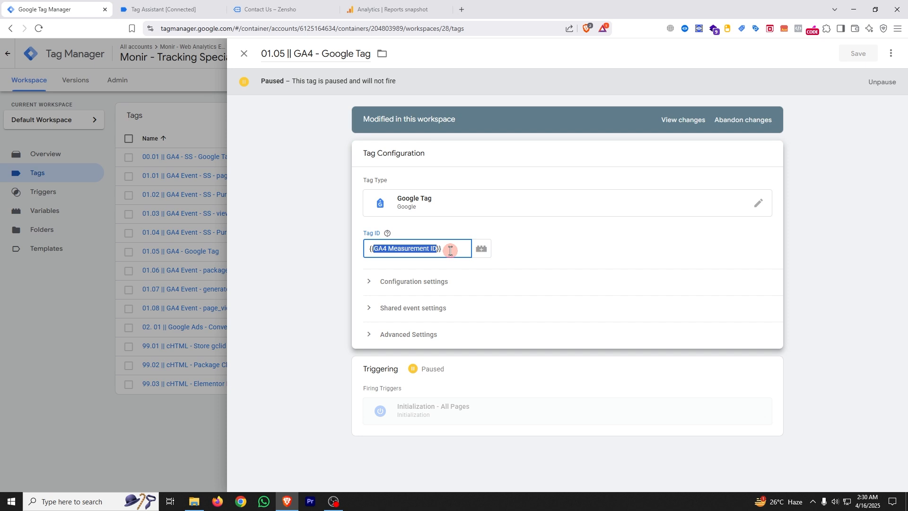
pyautogui.click(450, 251)
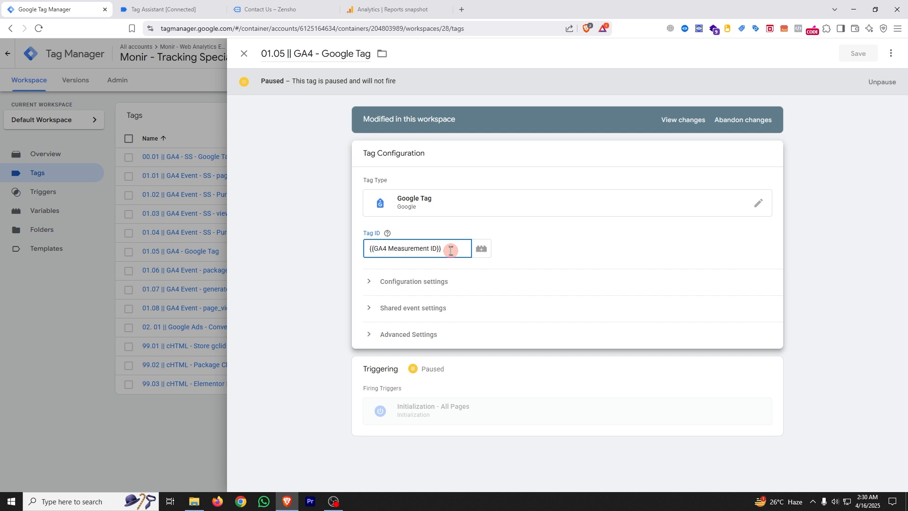
pyautogui.moveTo(451, 250); pyautogui.dragTo(367, 248)
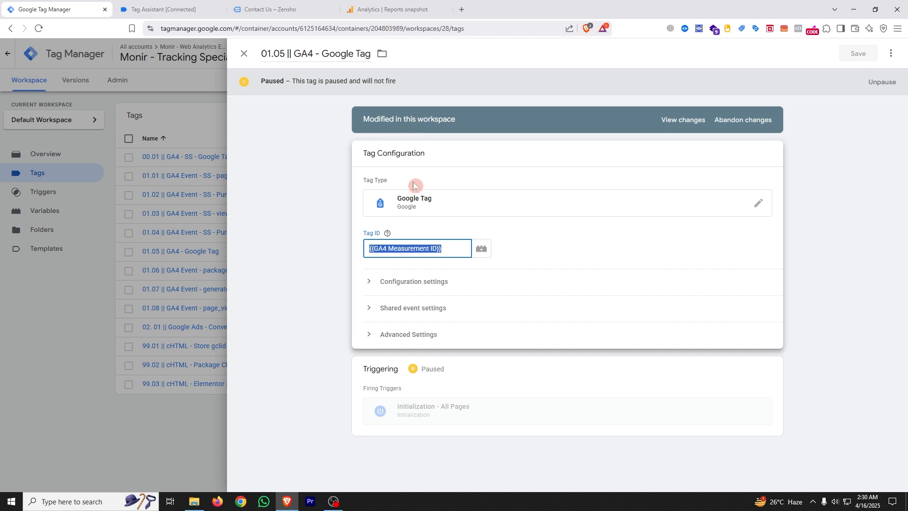
pyautogui.click(386, 249)
pyautogui.moveTo(373, 248); pyautogui.dragTo(428, 249)
# Switch to Google Analytics, open the webanalyticstest.xyz web data stream in the admin settings and copy its Measurement ID.
pyautogui.click(407, 10)
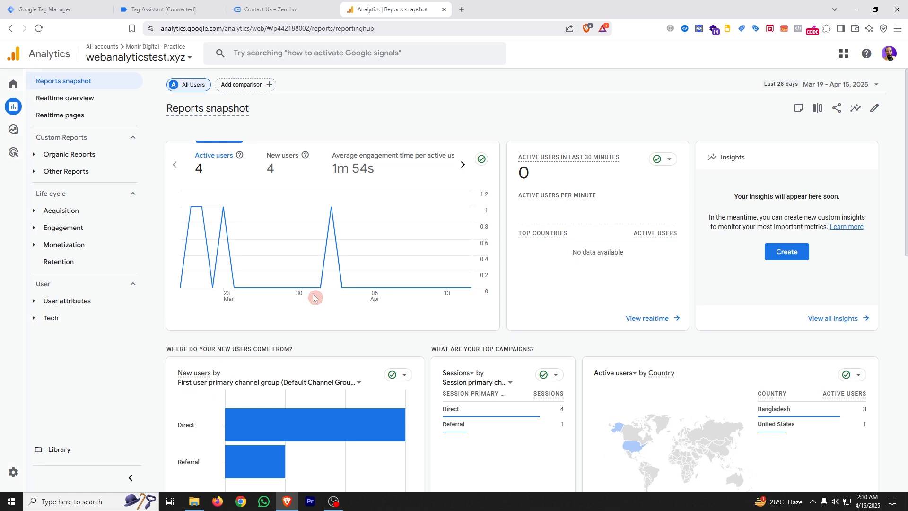
pyautogui.moveTo(20, 474)
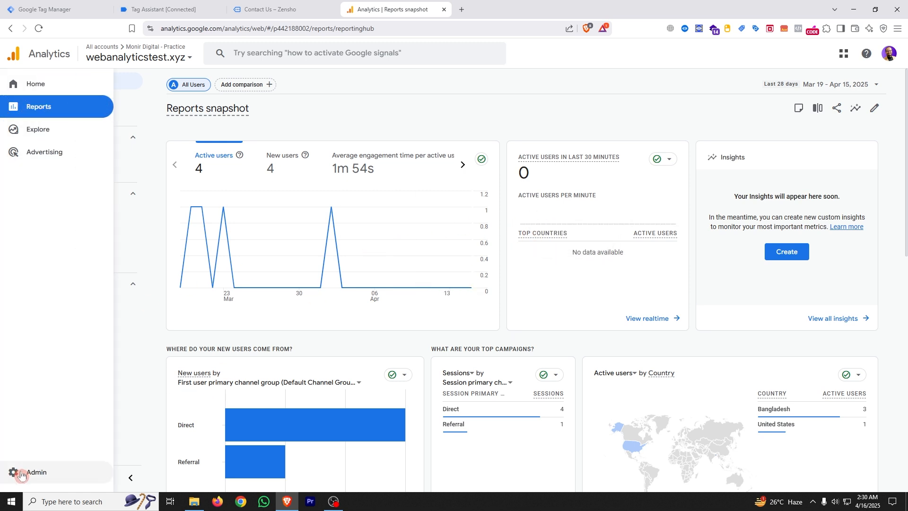
pyautogui.click(21, 474)
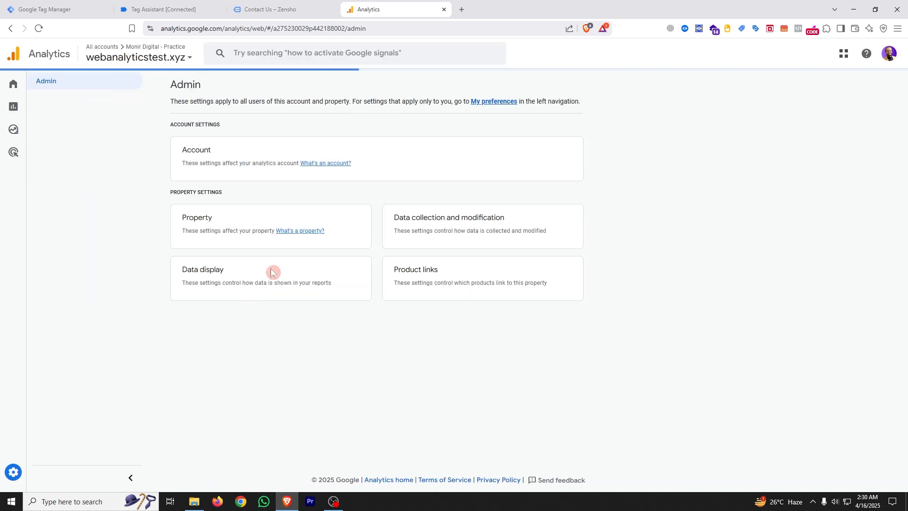
pyautogui.click(451, 310)
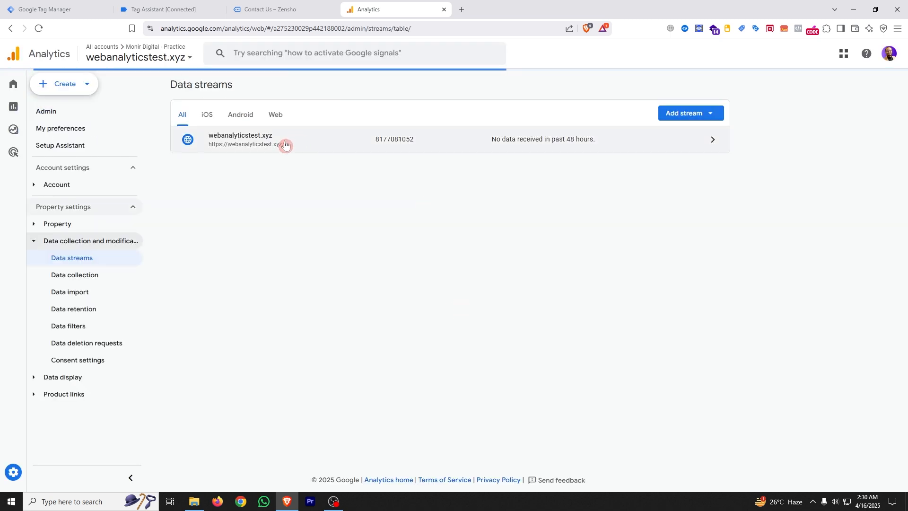
pyautogui.click(327, 142)
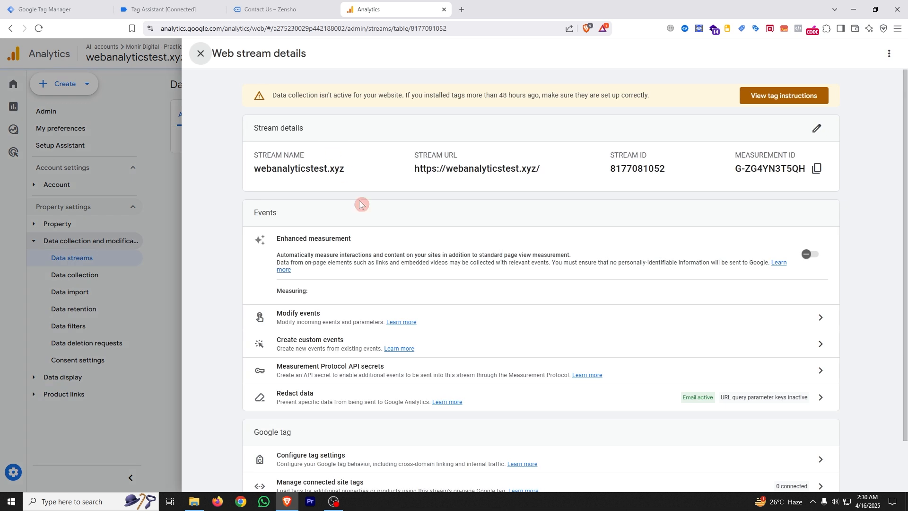
pyautogui.click(818, 174)
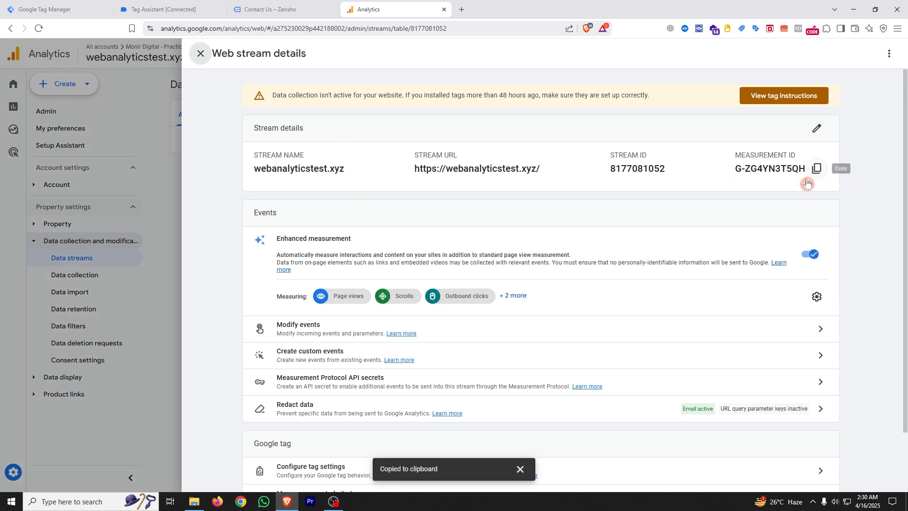
pyautogui.click(43, 5)
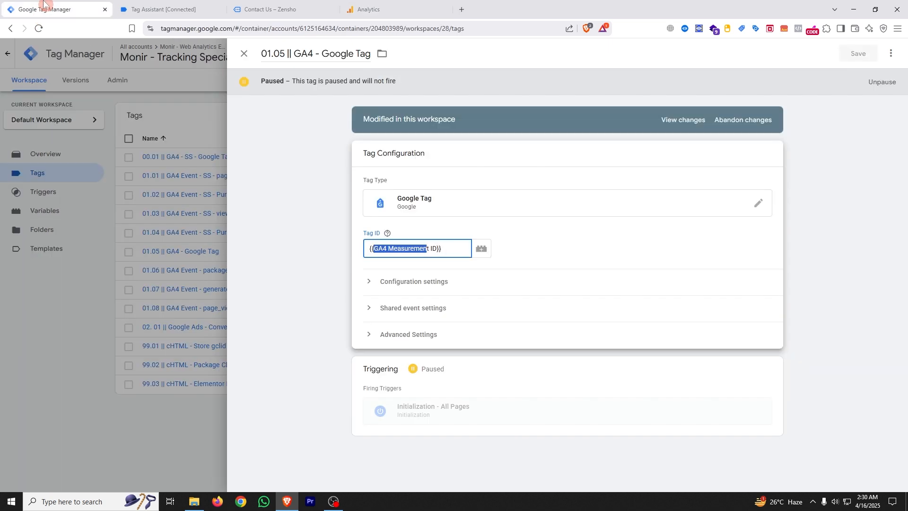
pyautogui.click(74, 239)
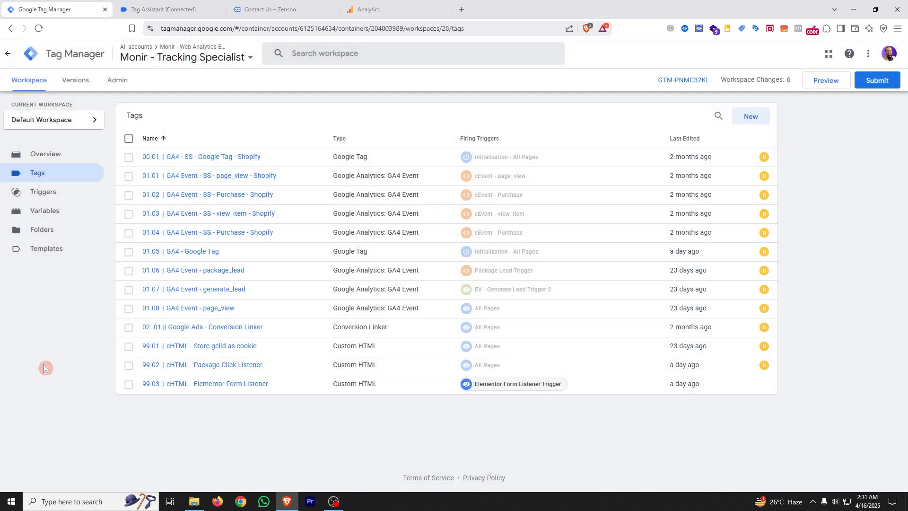
pyautogui.click(45, 210)
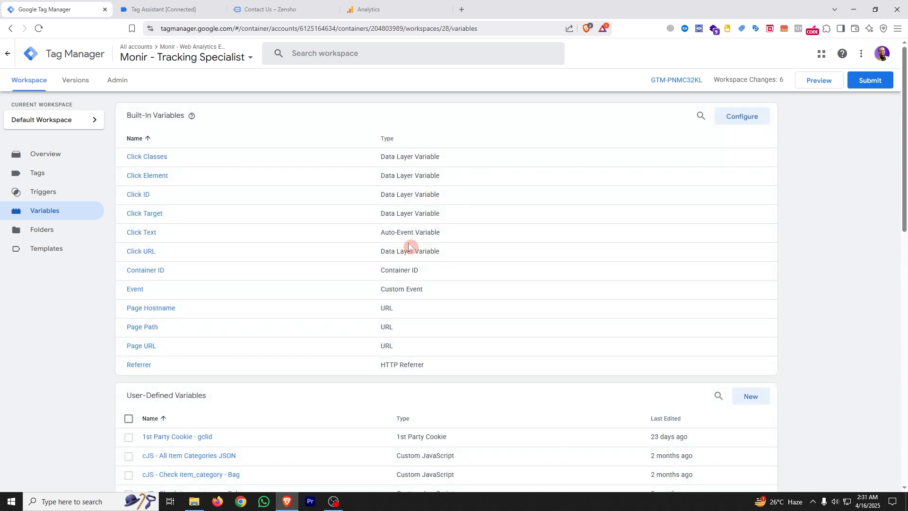
pyautogui.click(753, 398)
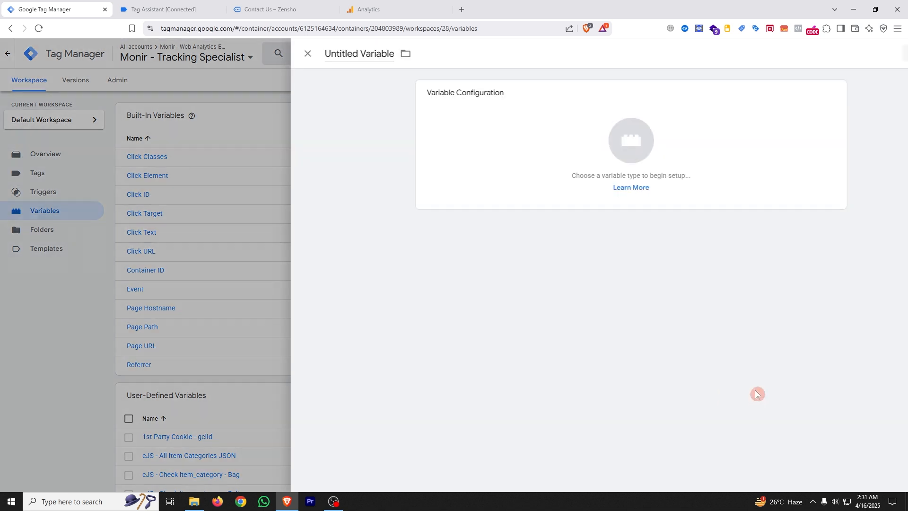
pyautogui.click(643, 152)
pyautogui.scroll(-3, 715, 235)
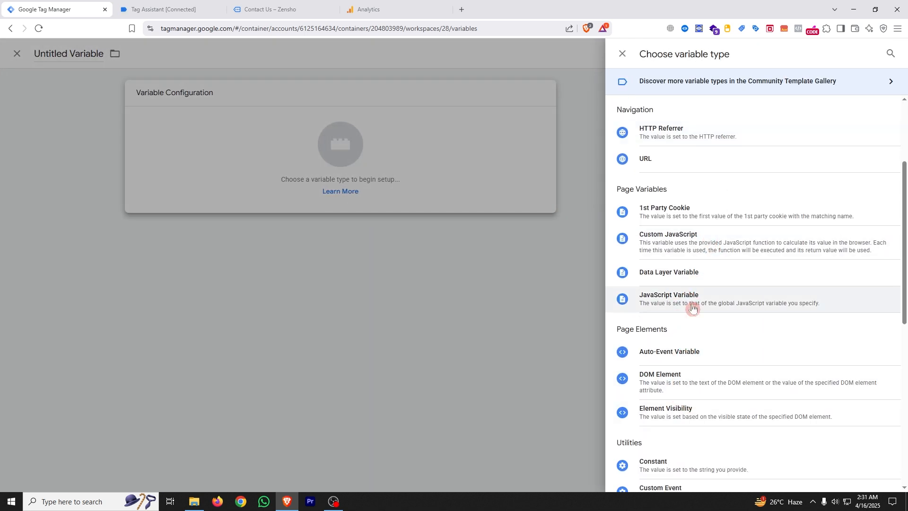
pyautogui.scroll(-4, 680, 302)
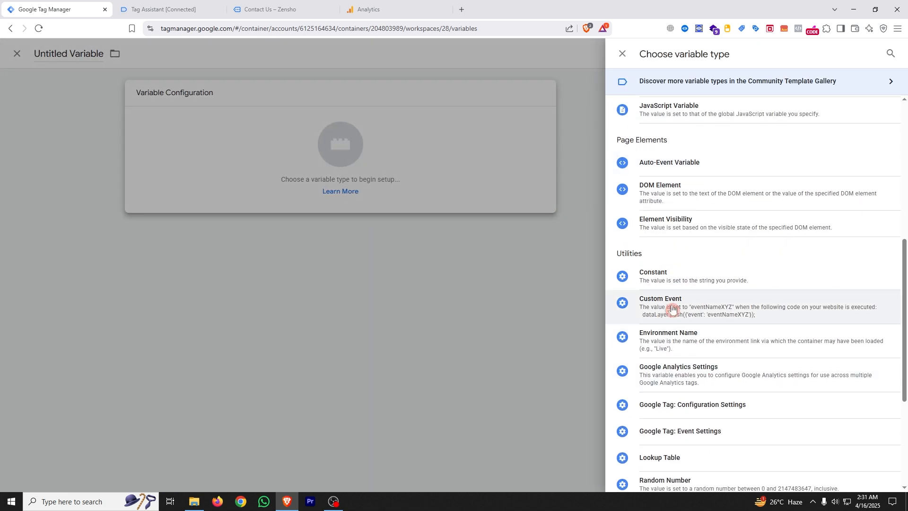
pyautogui.click(666, 281)
pyautogui.click(418, 187)
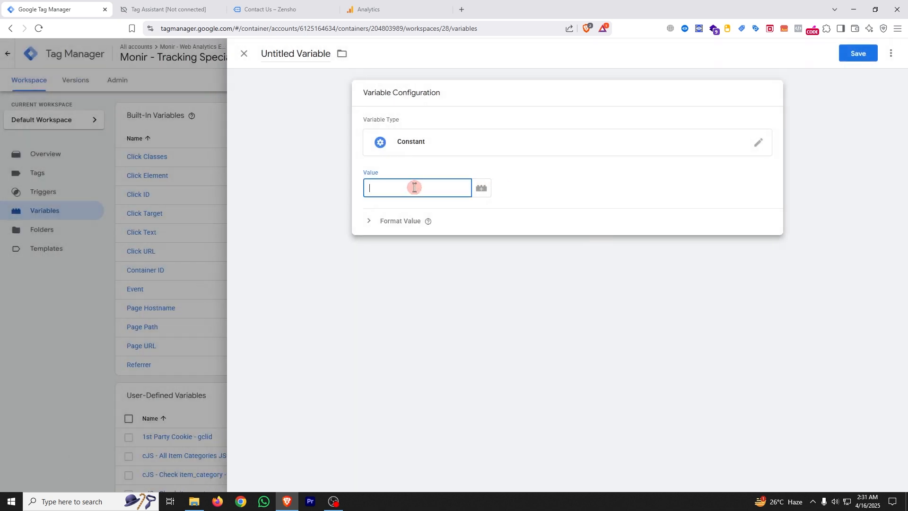
pyautogui.rightClick(415, 190)
pyautogui.click(432, 280)
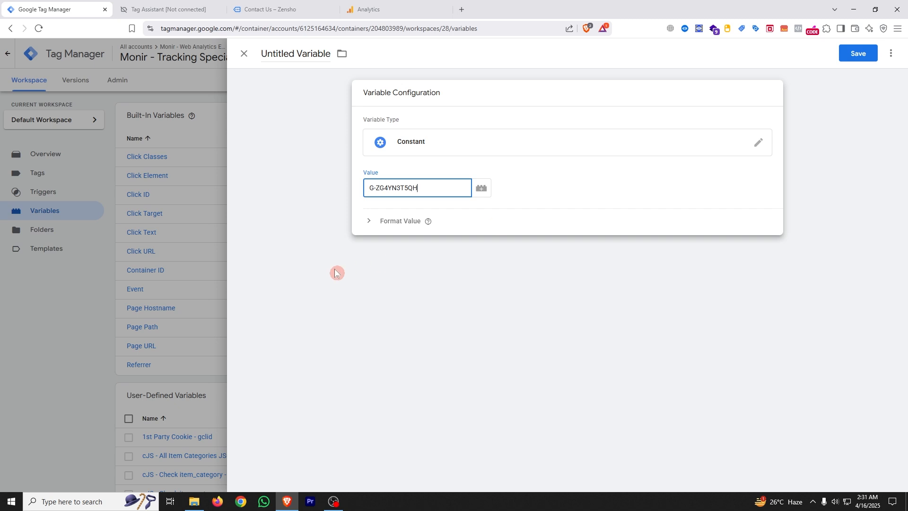
pyautogui.click(67, 321)
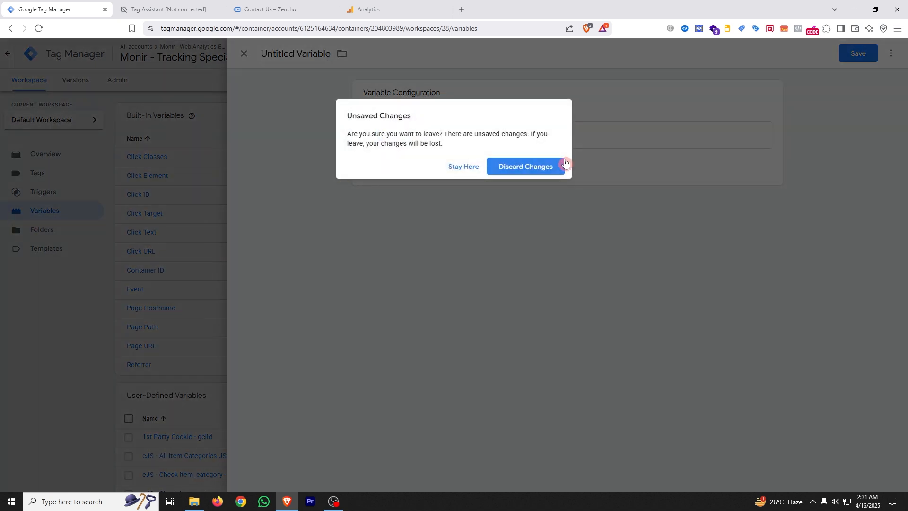
pyautogui.click(528, 167)
# Open the existing user-defined constant "GA4 Measurement ID", check its value and referencing tags, and close it.
pyautogui.scroll(-5, 533, 175)
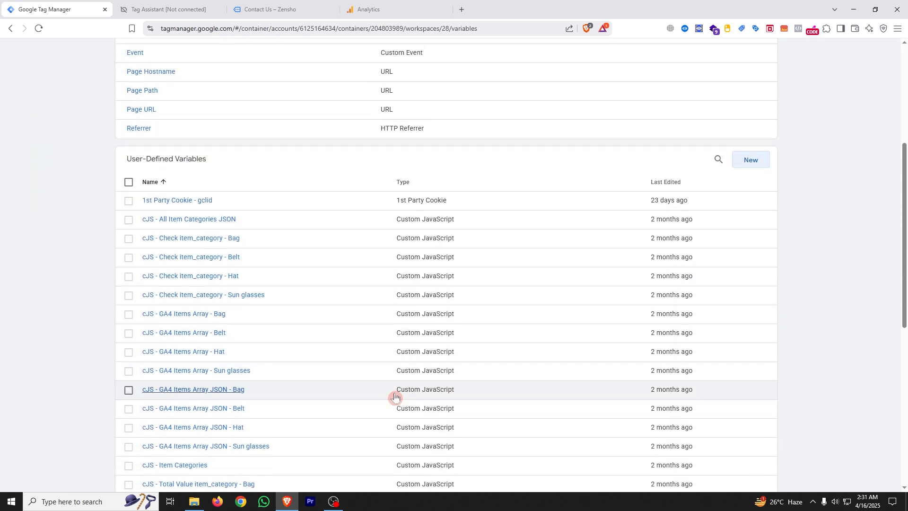
pyautogui.scroll(-8, 392, 385)
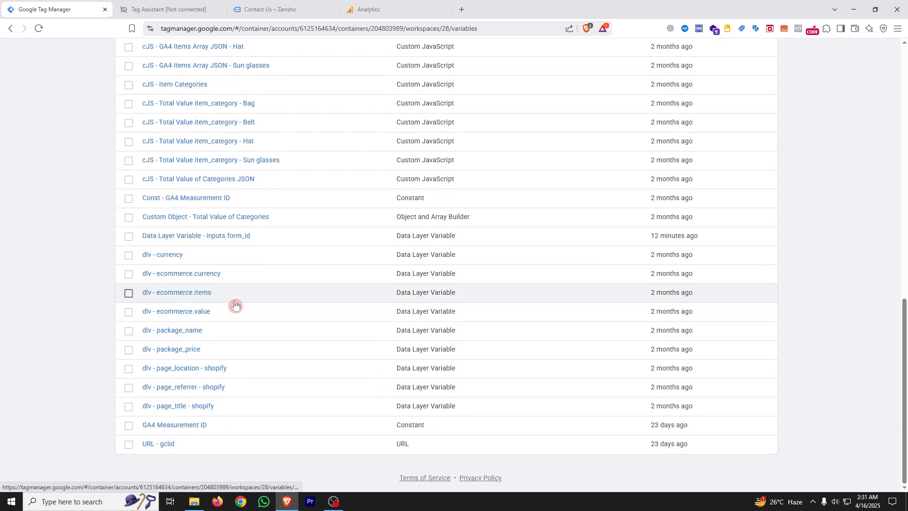
pyautogui.click(167, 425)
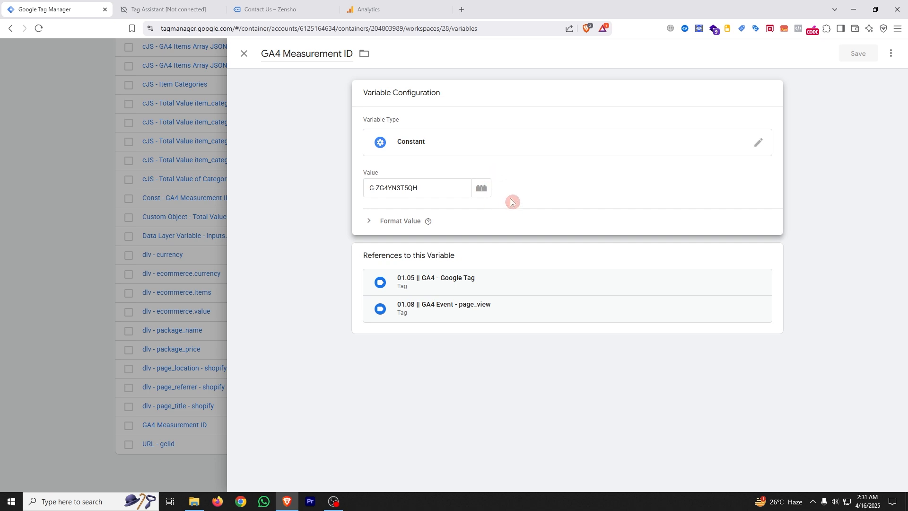
pyautogui.click(46, 270)
# Return to the container's Tags list and create a new tag of type Google Analytics: GA4 Event.
pyautogui.scroll(9, 86, 255)
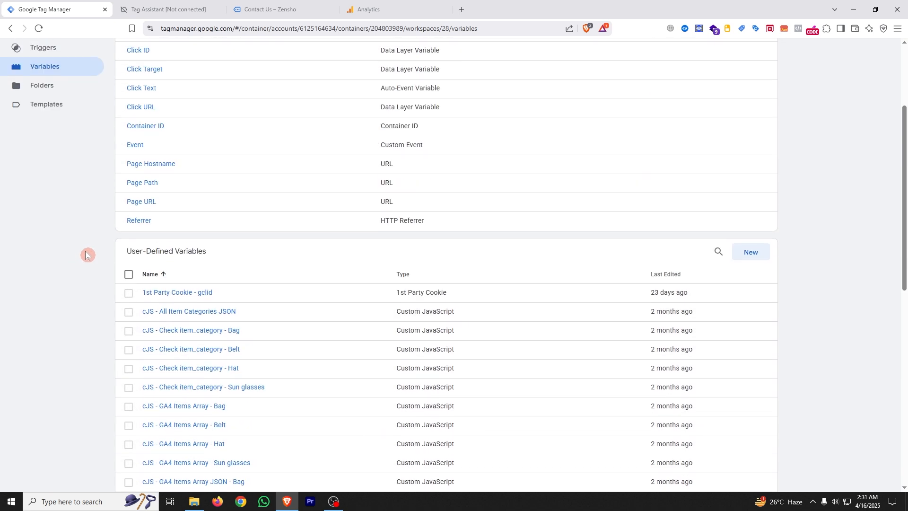
pyautogui.scroll(3, 86, 255)
pyautogui.click(37, 174)
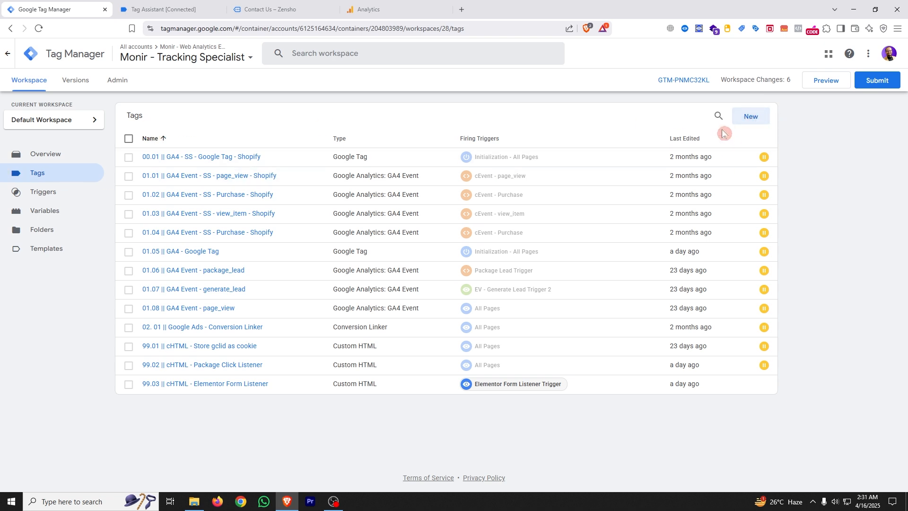
pyautogui.click(752, 118)
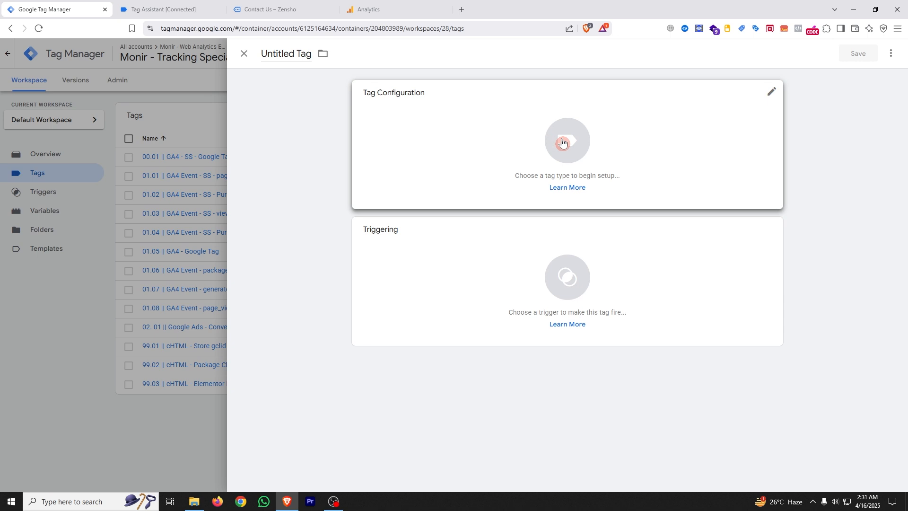
pyautogui.click(562, 142)
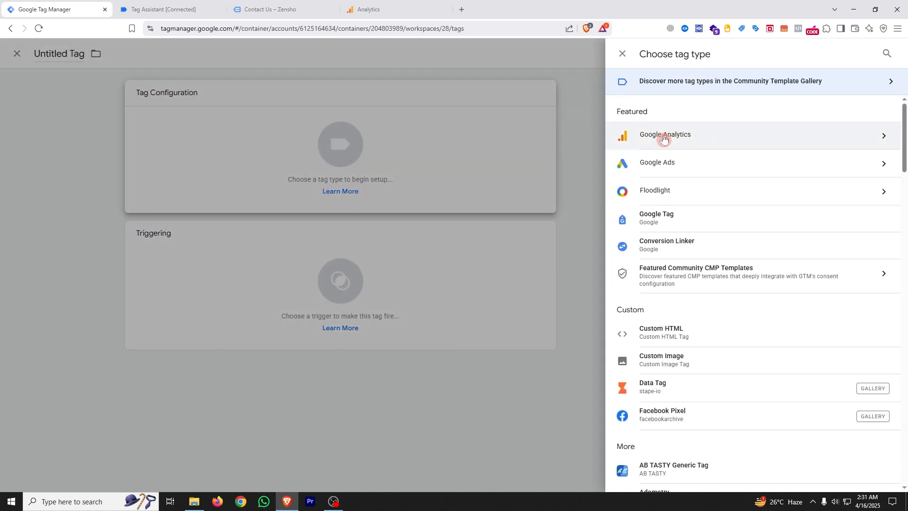
pyautogui.click(720, 138)
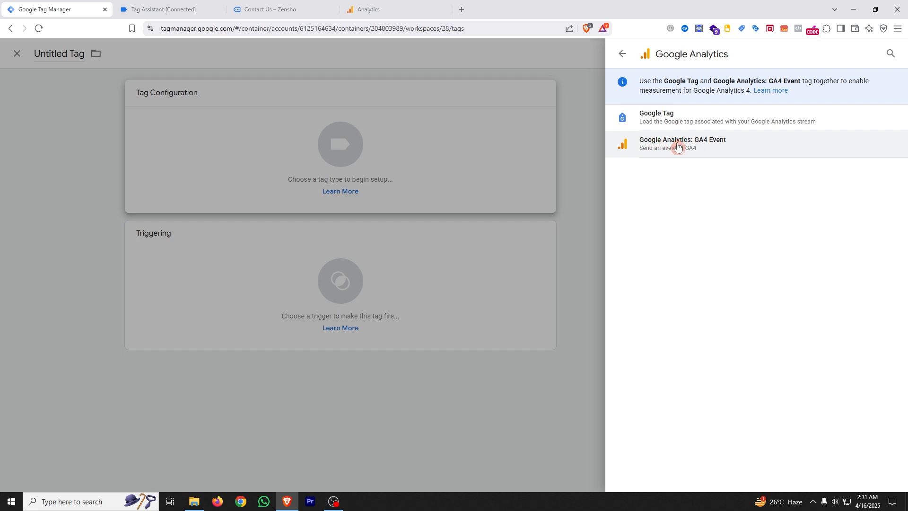
pyautogui.click(709, 148)
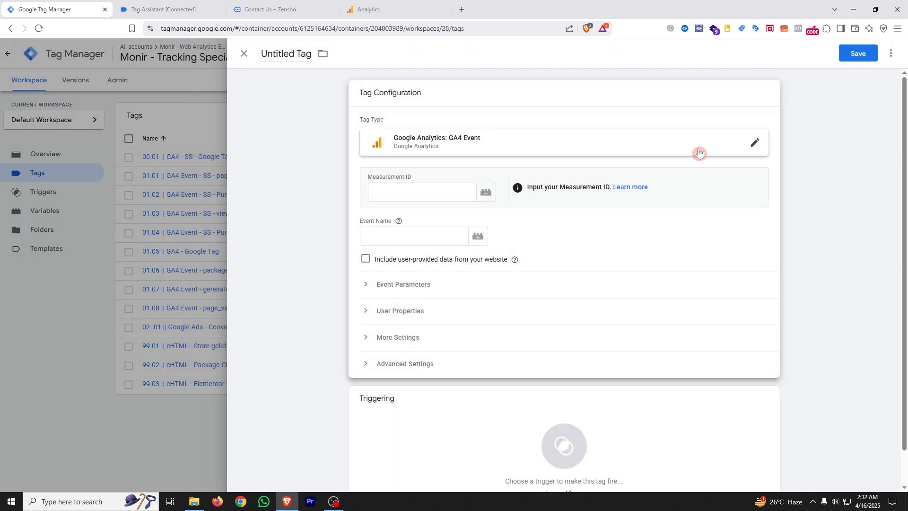
# Set the new tag's Measurement ID to the existing variable {{GA4 Measurement ID}}.
pyautogui.click(397, 194)
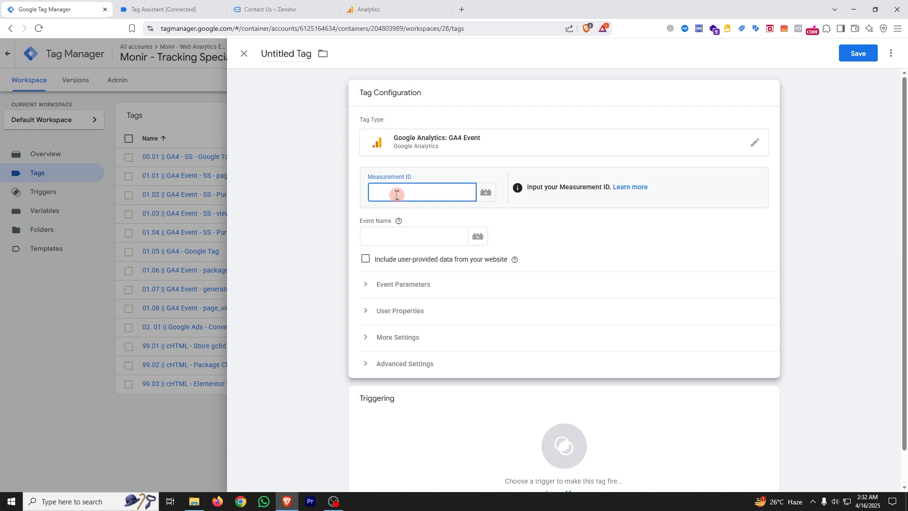
pyautogui.write('{{')
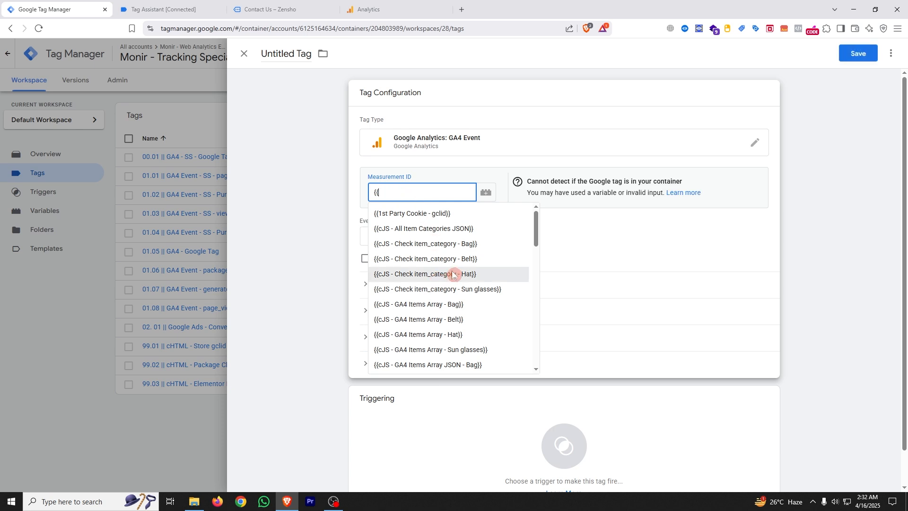
pyautogui.scroll(-10, 453, 274)
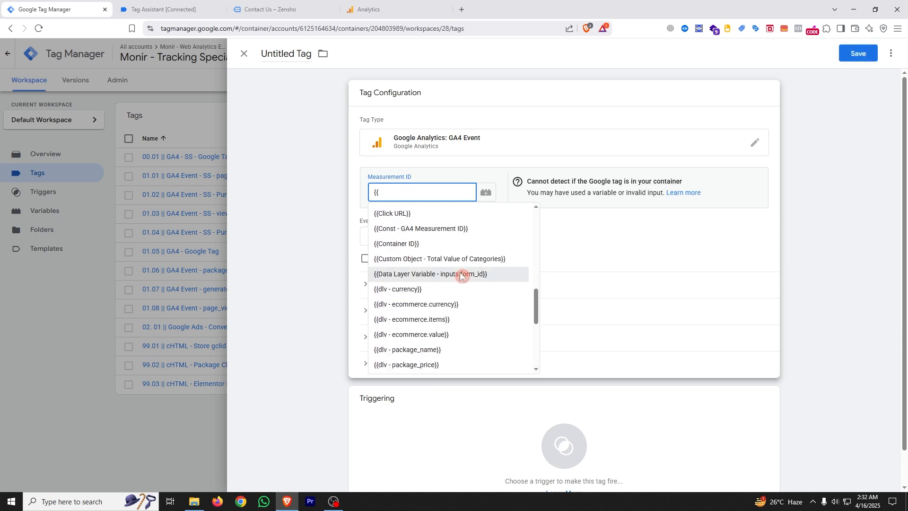
pyautogui.scroll(-4, 461, 279)
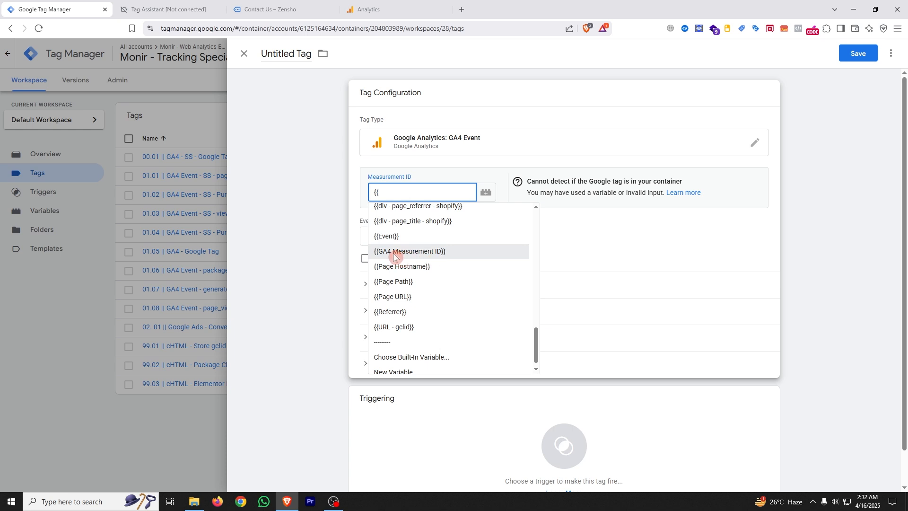
pyautogui.click(414, 252)
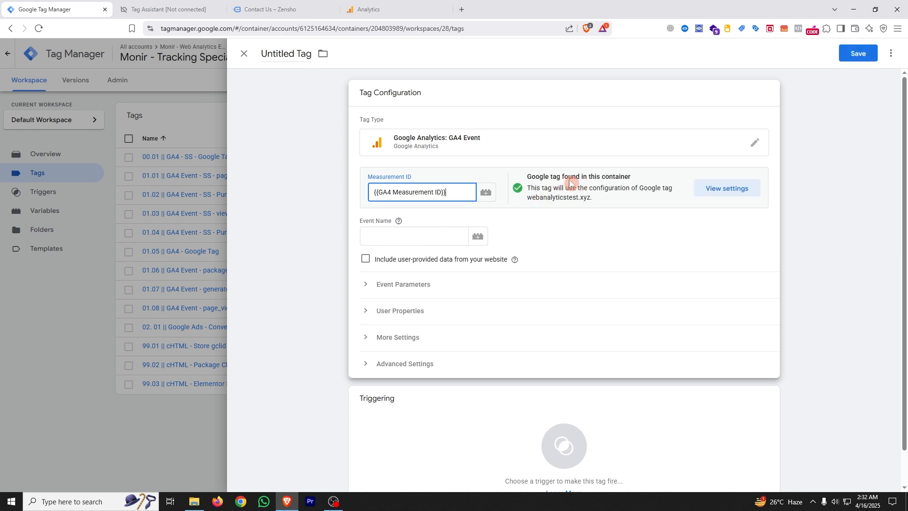
# Copy the event name elementor_form_submit from the API call in Tag Assistant and paste it as the GA4 tag's Event Name.
pyautogui.click(381, 235)
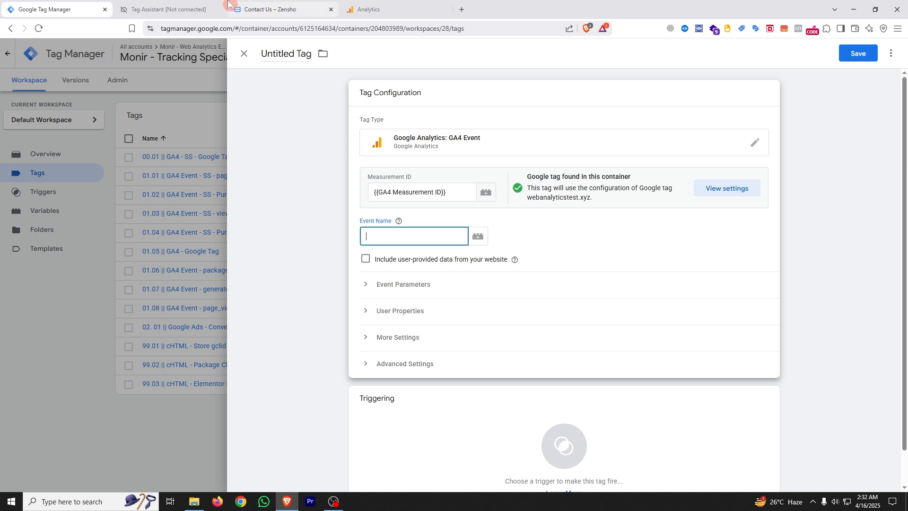
pyautogui.click(193, 9)
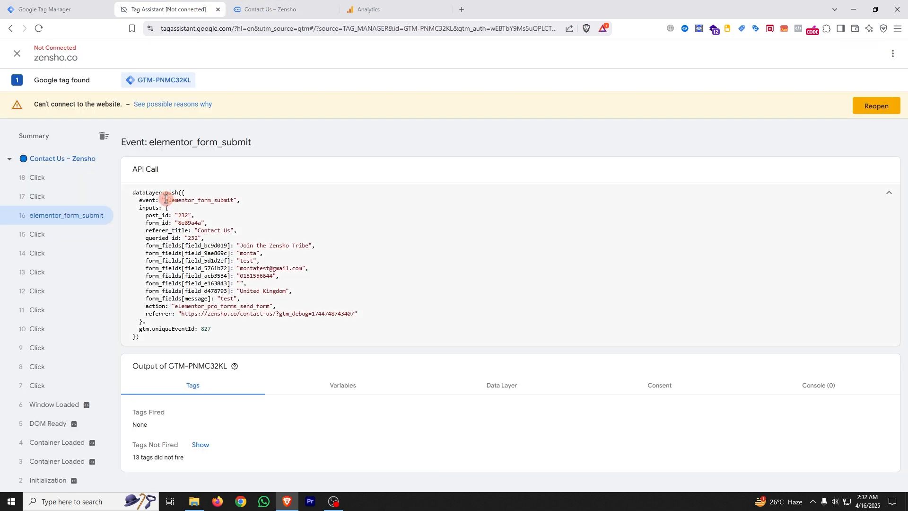
pyautogui.moveTo(166, 200); pyautogui.dragTo(233, 200)
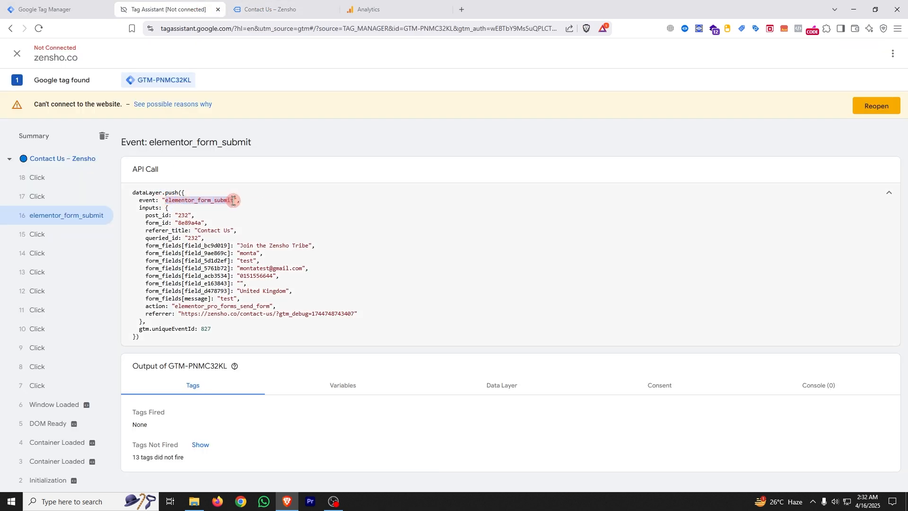
pyautogui.rightClick(210, 200)
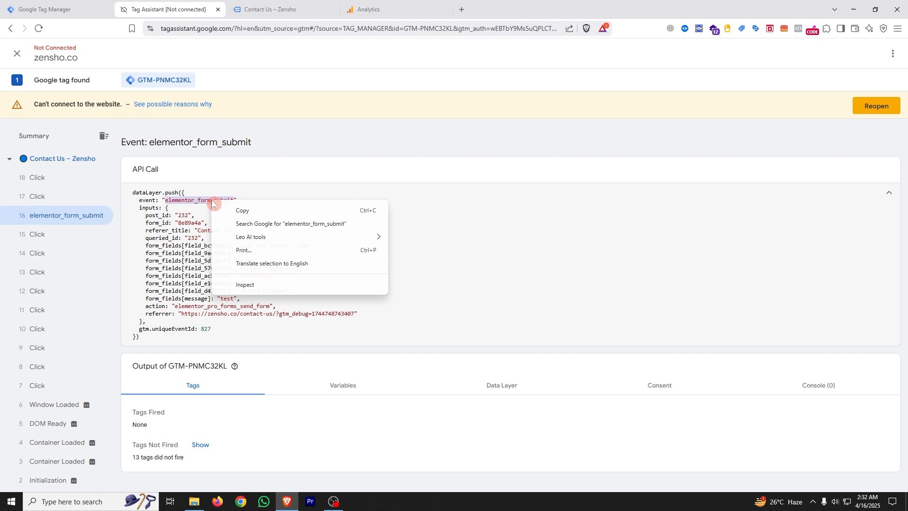
pyautogui.click(242, 208)
pyautogui.click(56, 9)
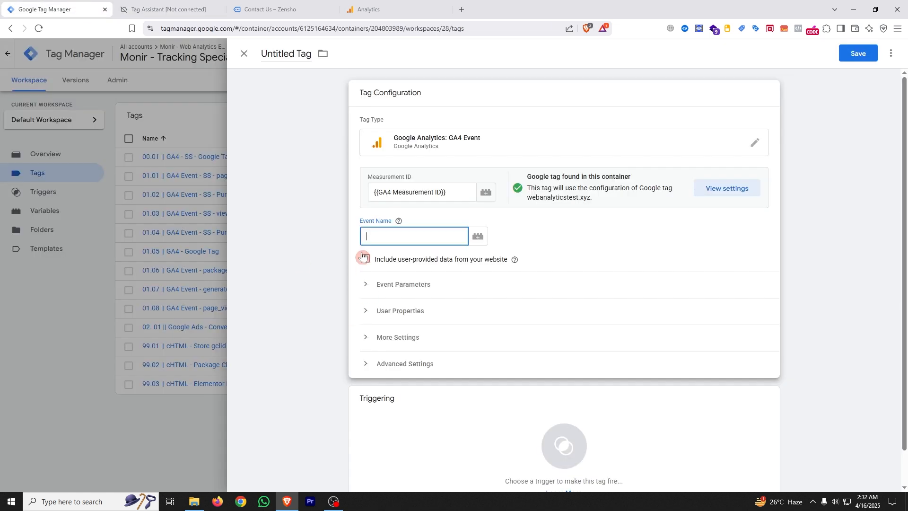
pyautogui.click(377, 236)
pyautogui.rightClick(378, 236)
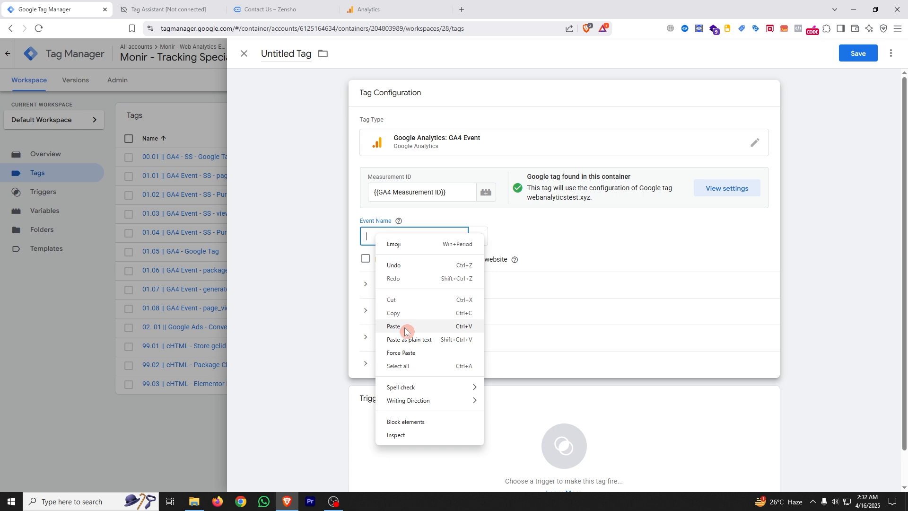
pyautogui.click(404, 327)
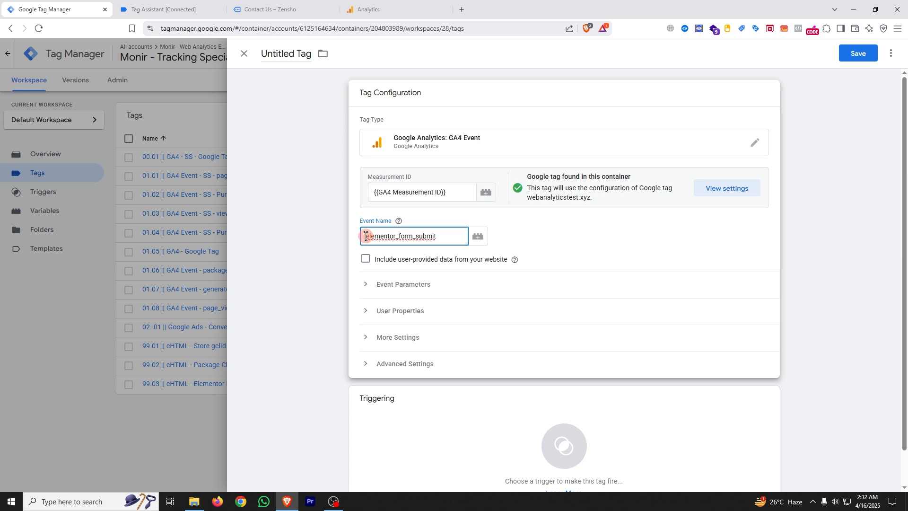
pyautogui.moveTo(365, 236); pyautogui.dragTo(452, 237)
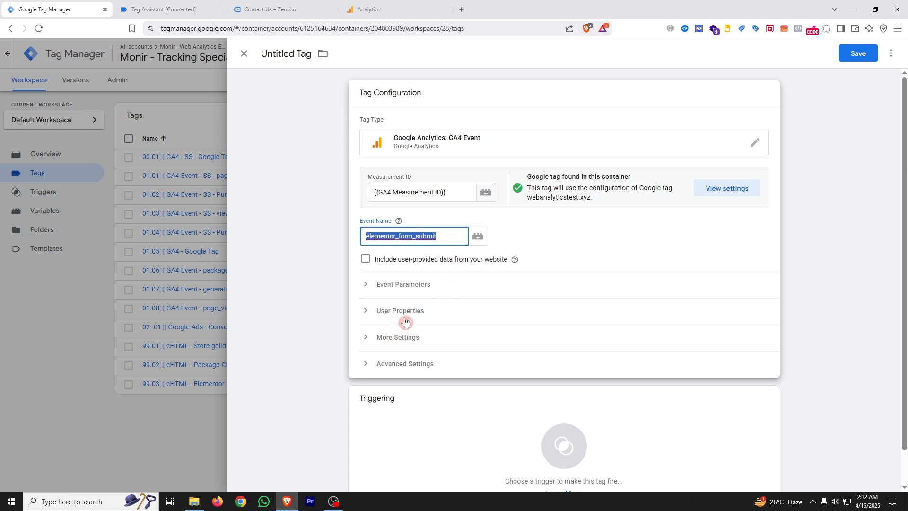
# Add an event parameter named form_id to the tag, checking the key in Tag Assistant's elementor_form_submit API call.
pyautogui.click(372, 284)
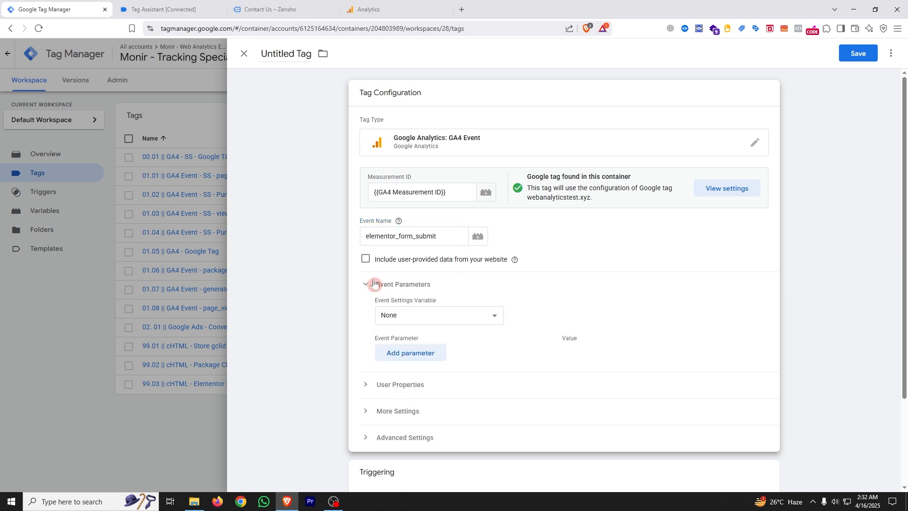
pyautogui.click(419, 357)
pyautogui.click(174, 9)
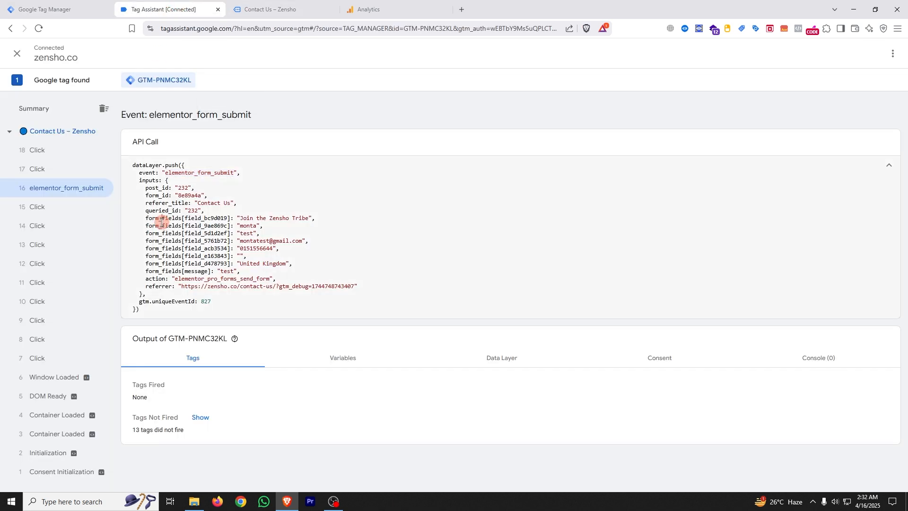
pyautogui.click(161, 221)
pyautogui.moveTo(147, 195); pyautogui.dragTo(169, 195)
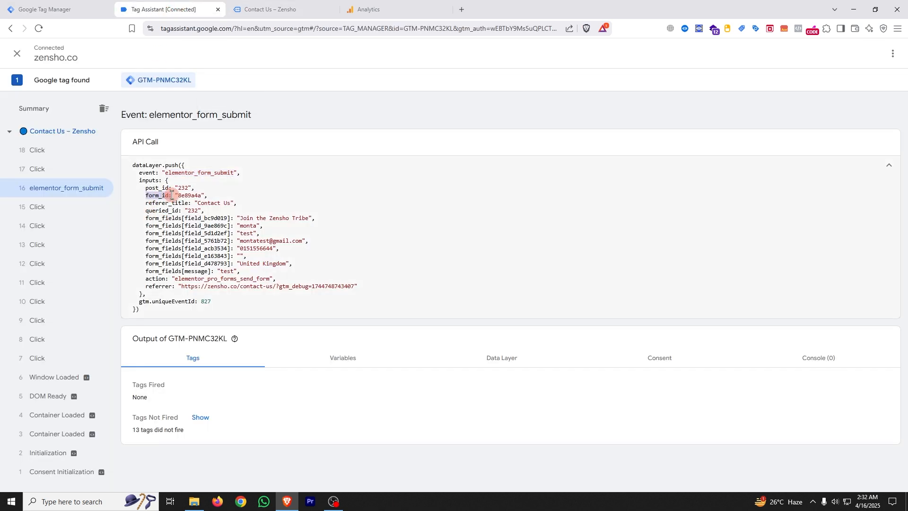
pyautogui.click(28, 8)
pyautogui.click(431, 357)
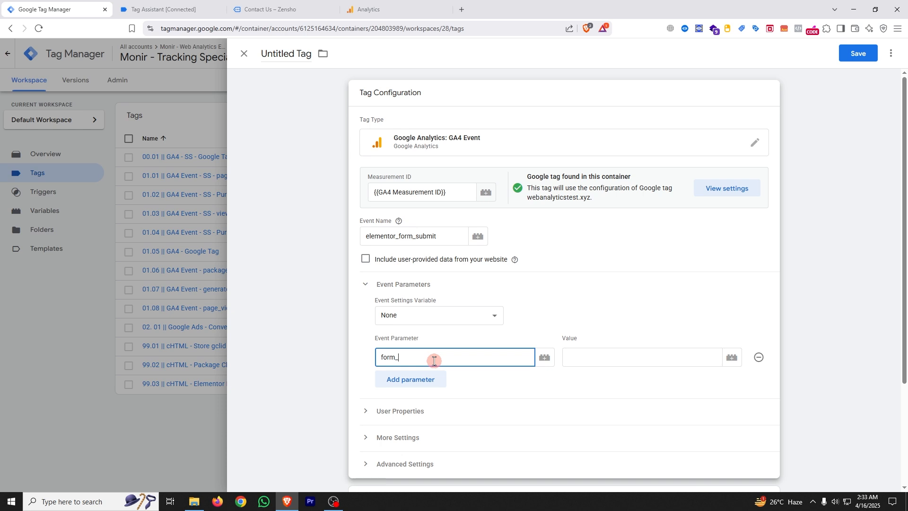
# Set the form_id parameter's value to the variable {{Data Layer Variable - inputs.form_id}}.
pyautogui.click(587, 359)
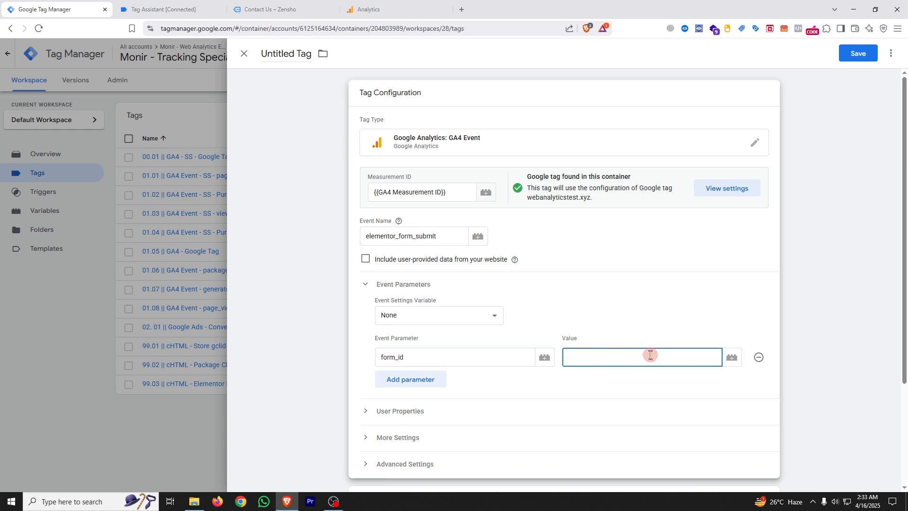
pyautogui.write('{{')
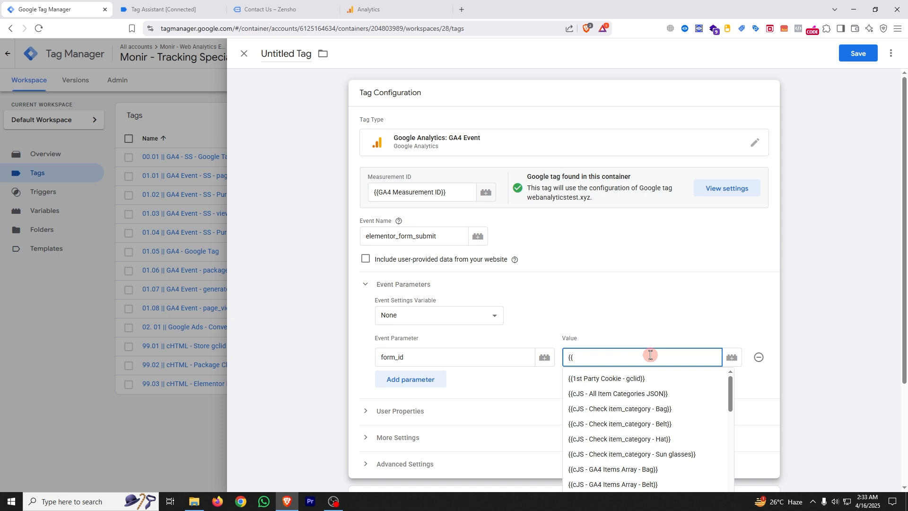
pyautogui.scroll(-3, 654, 393)
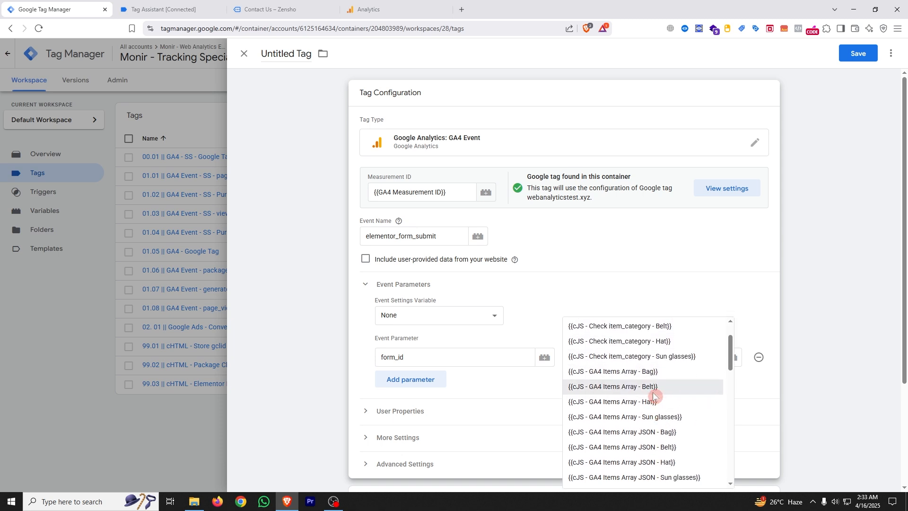
pyautogui.scroll(-2, 655, 397)
pyautogui.scroll(-3, 660, 402)
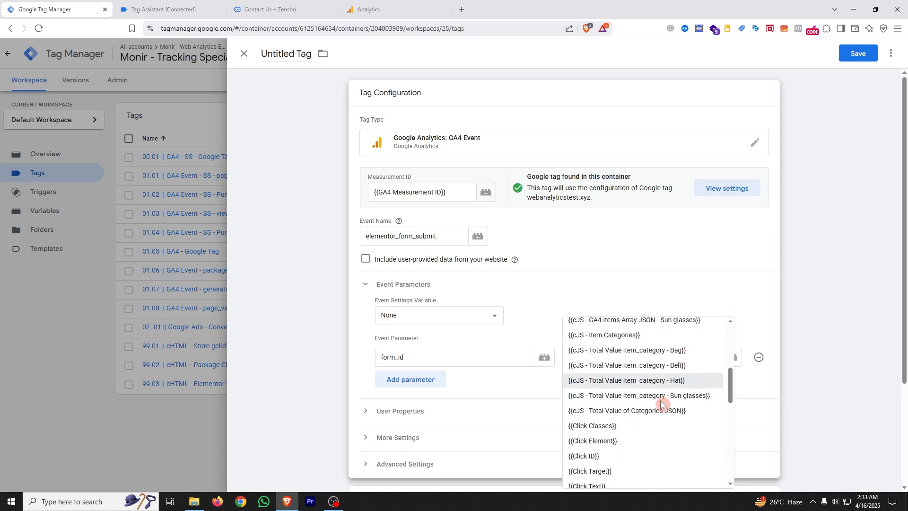
pyautogui.scroll(-5, 660, 403)
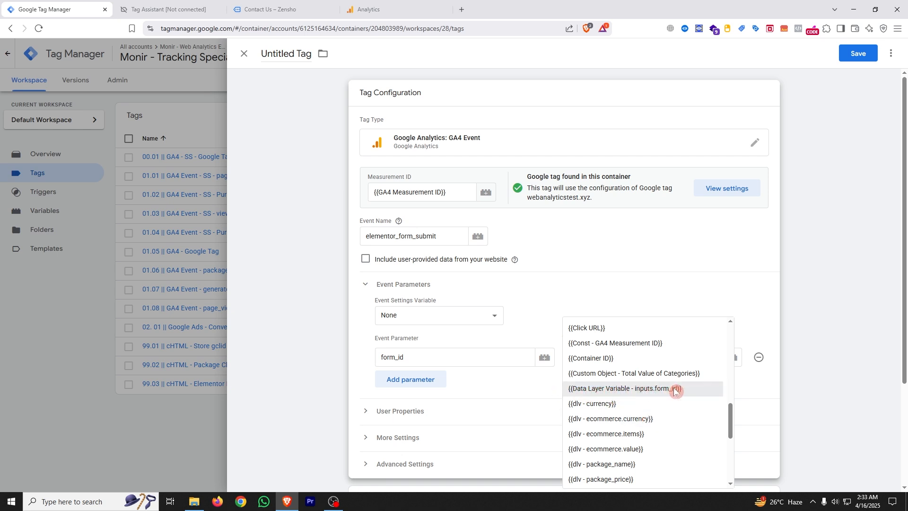
pyautogui.click(655, 390)
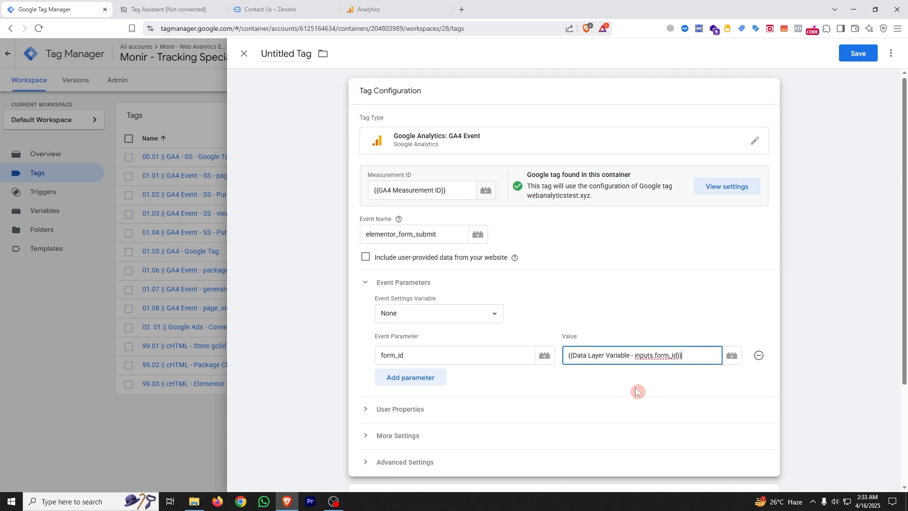
# Assign "Custom Event- elementor_form_submit trigger" as the tag's firing trigger.
pyautogui.scroll(-3, 636, 391)
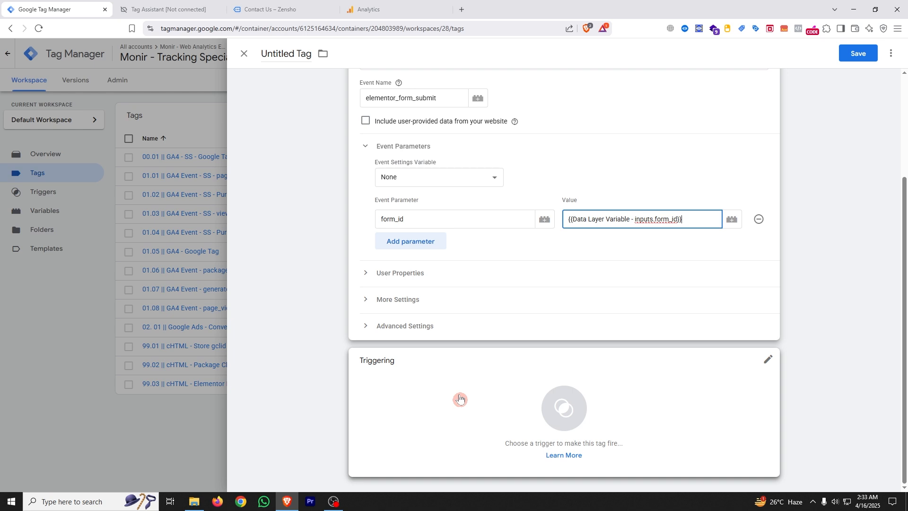
pyautogui.click(531, 392)
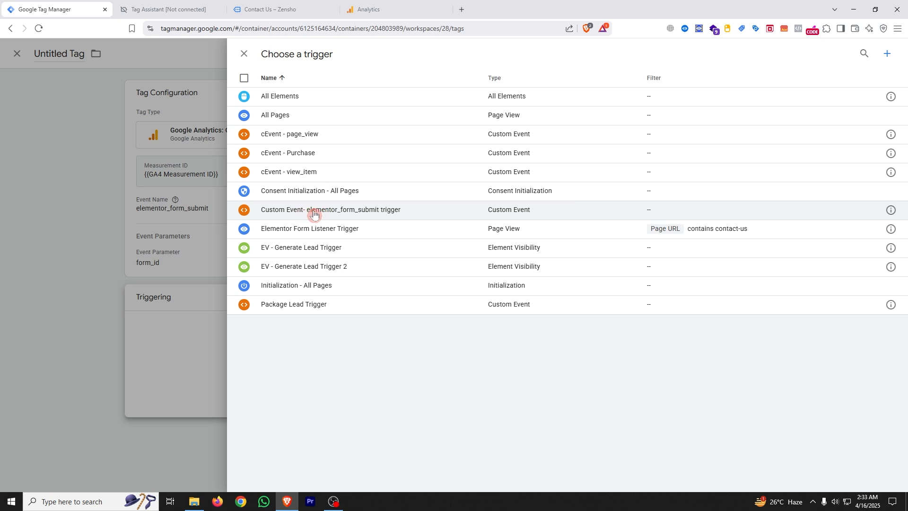
pyautogui.click(366, 210)
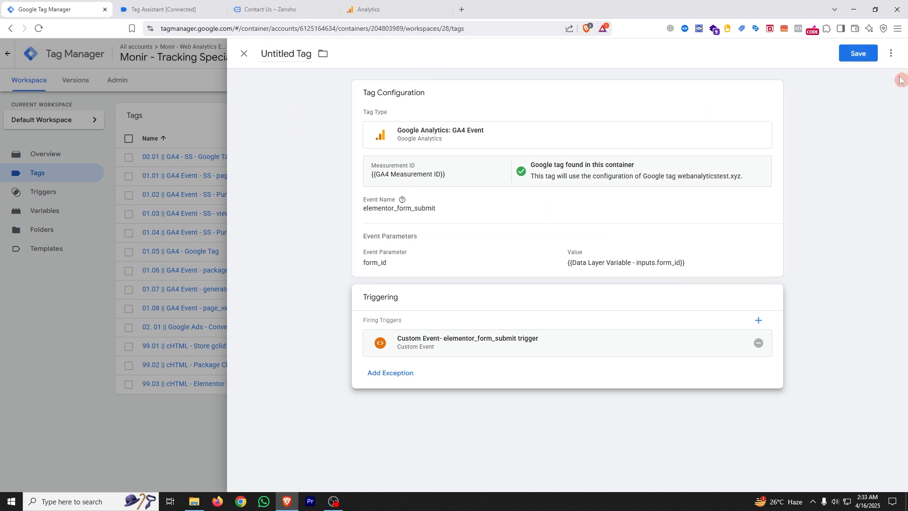
# Save the tag under the name "GA4 Event - elementor_form_submit", copying the event name from Tag Assistant's API call.
pyautogui.click(858, 53)
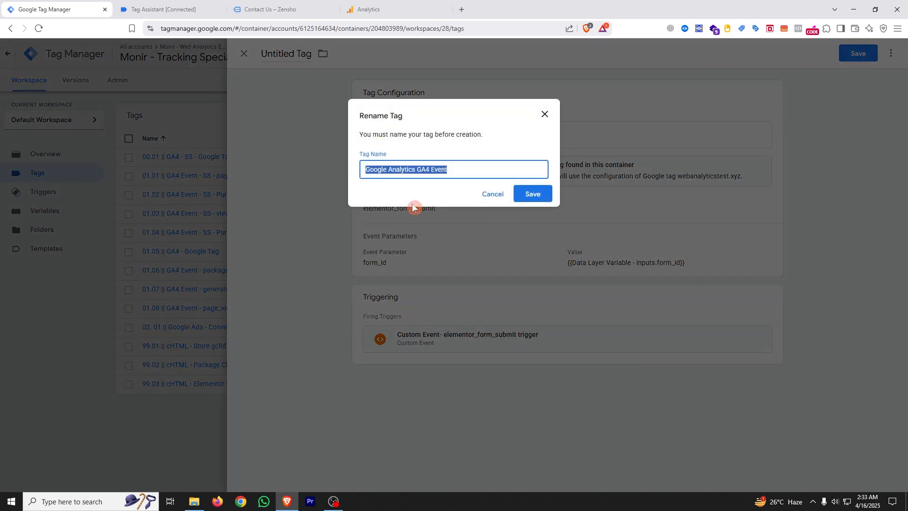
pyautogui.click(436, 173)
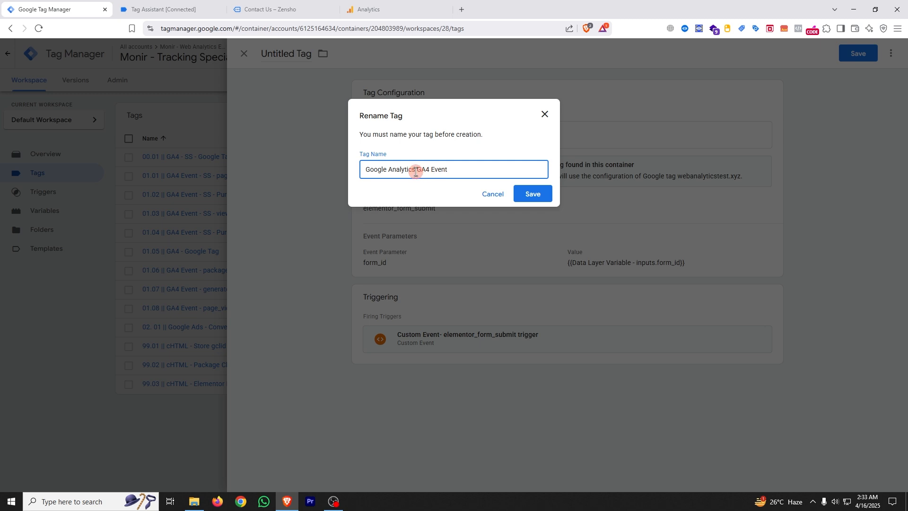
pyautogui.moveTo(416, 170); pyautogui.dragTo(357, 171)
pyautogui.press('BackSpace')
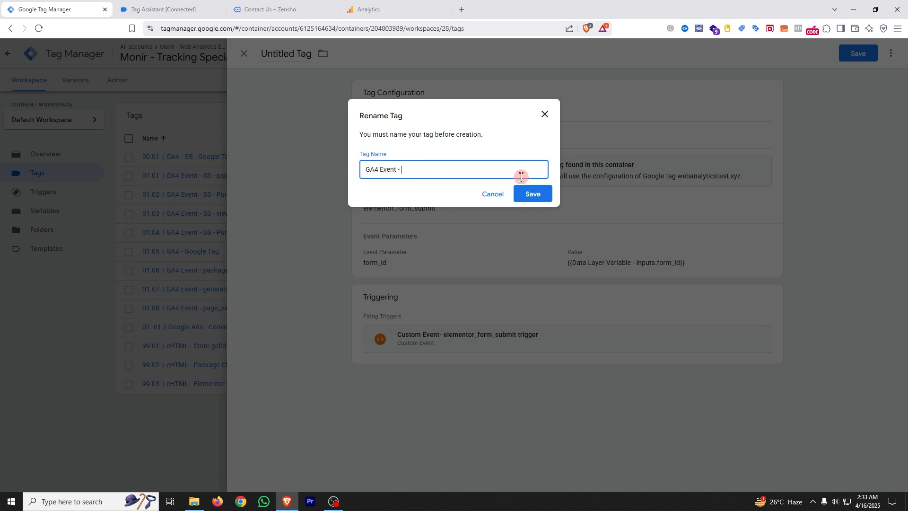
pyautogui.write('-')
pyautogui.click(163, 9)
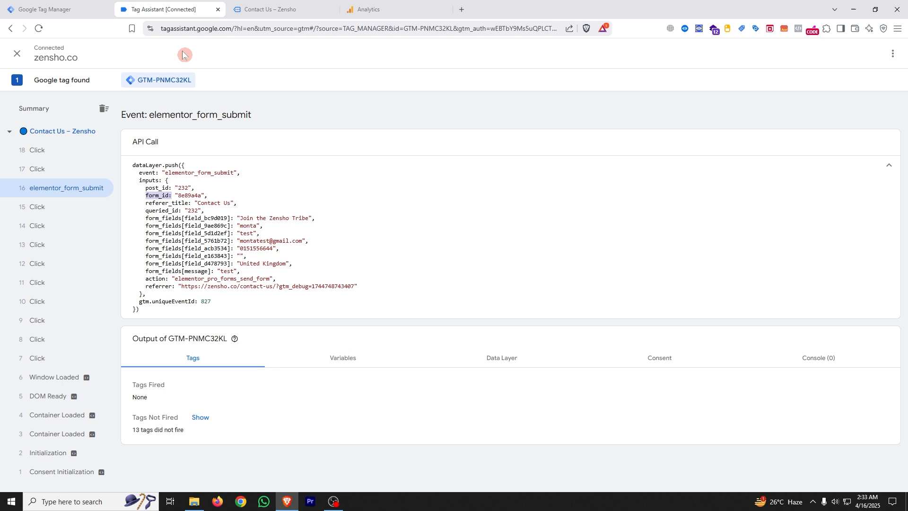
pyautogui.doubleClick(184, 172)
pyautogui.rightClick(208, 178)
pyautogui.click(219, 185)
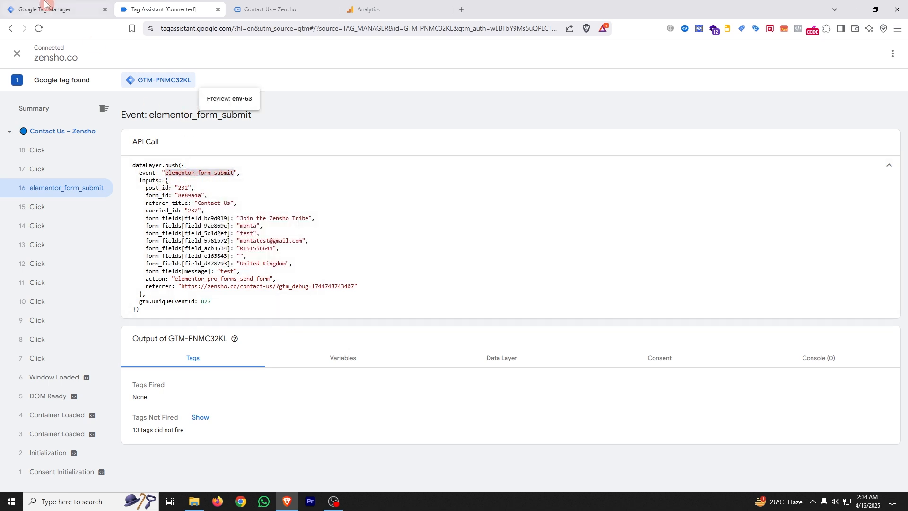
pyautogui.click(44, 4)
pyautogui.hotkey('ctrl', 'v')
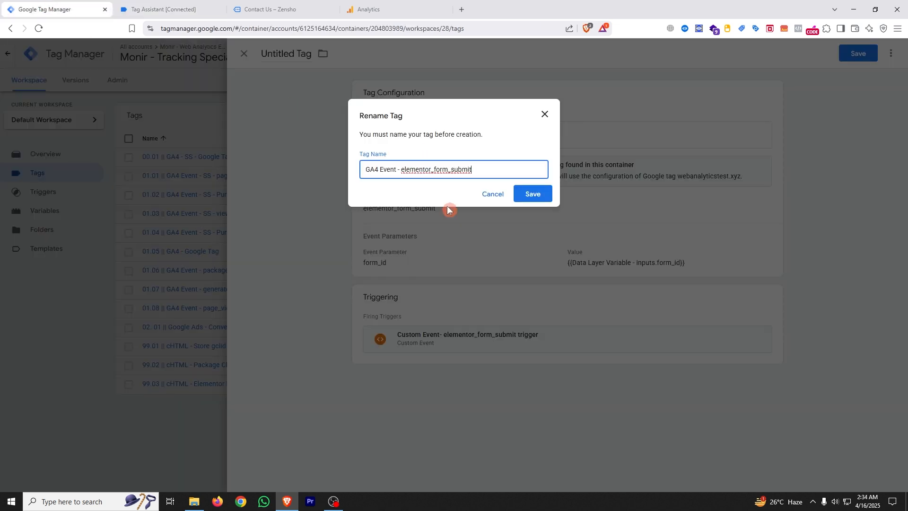
# Prefix the new tag's name with "01.09 ||" and save the tag.
pyautogui.click(367, 169)
pyautogui.write('0')
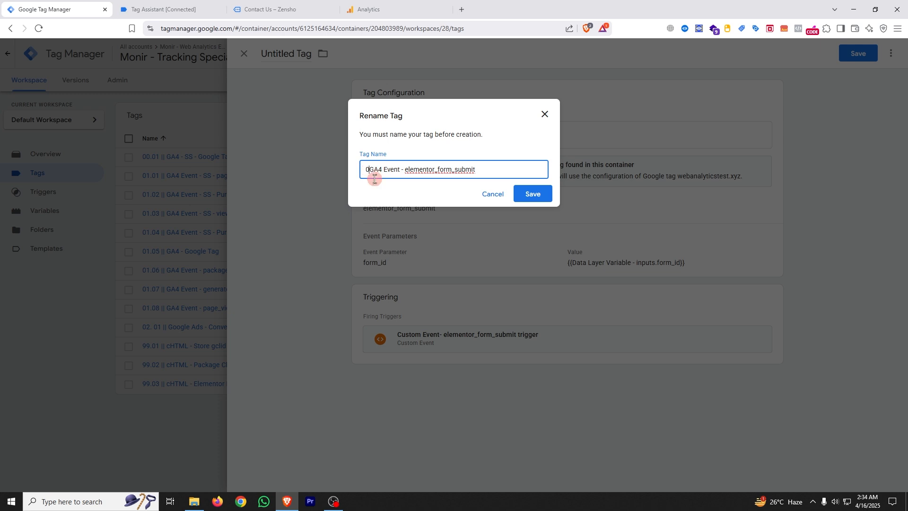
pyautogui.write('1')
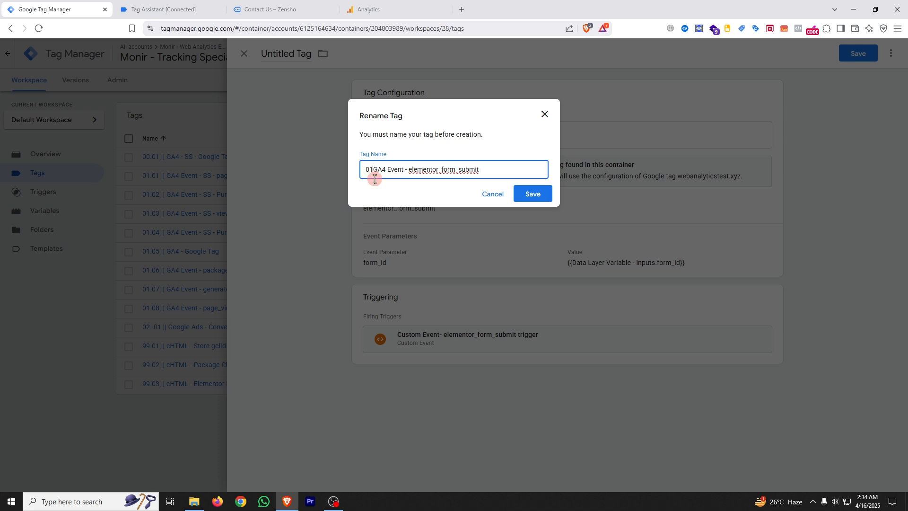
pyautogui.press('BackSpace')
pyautogui.write('.09')
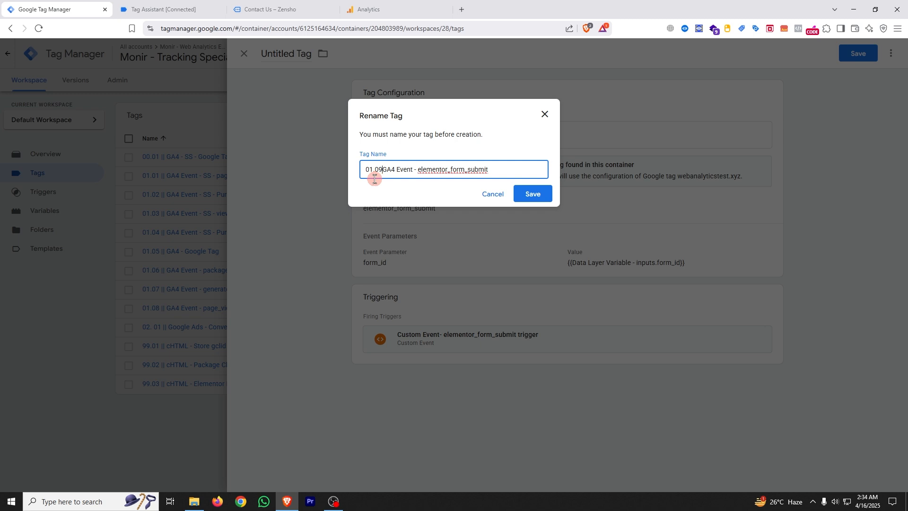
pyautogui.write(' ||')
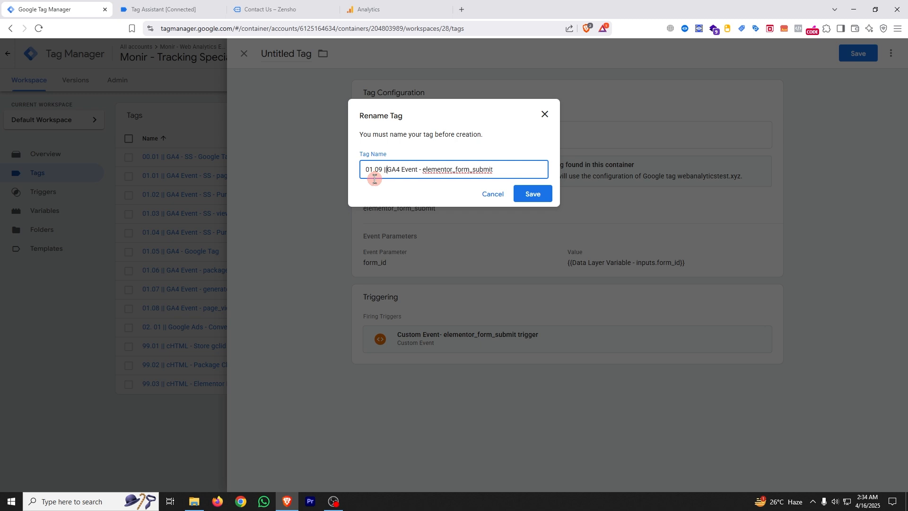
pyautogui.click(534, 194)
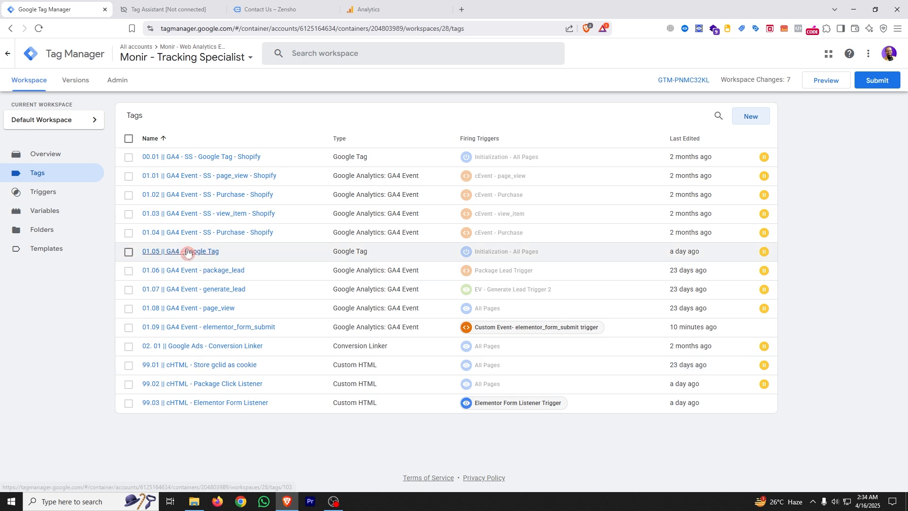
# Unpause the tag "01.05 || GA4 - Google Tag" and clear the tag selection.
pyautogui.click(128, 252)
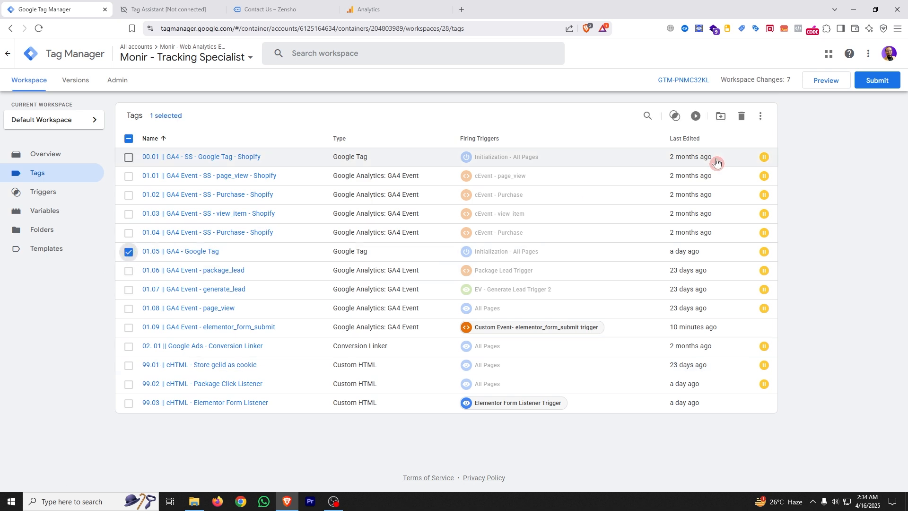
pyautogui.click(696, 118)
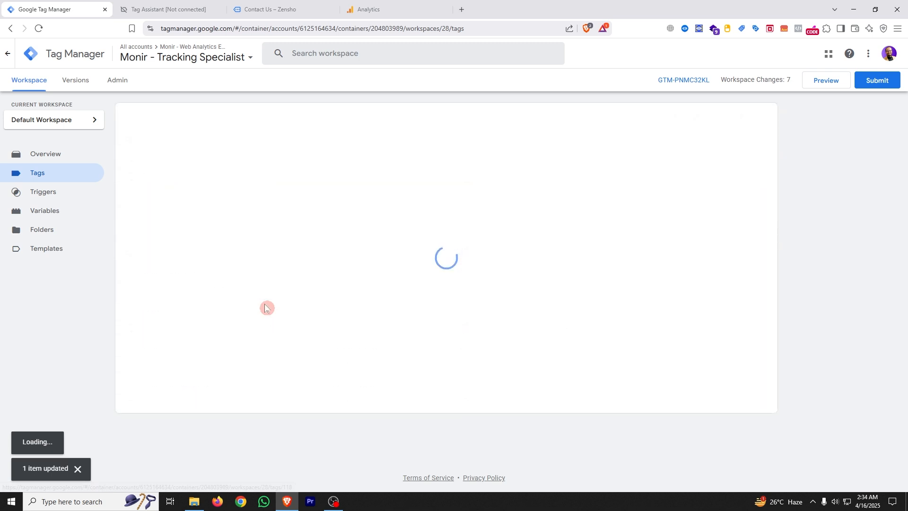
pyautogui.click(129, 139)
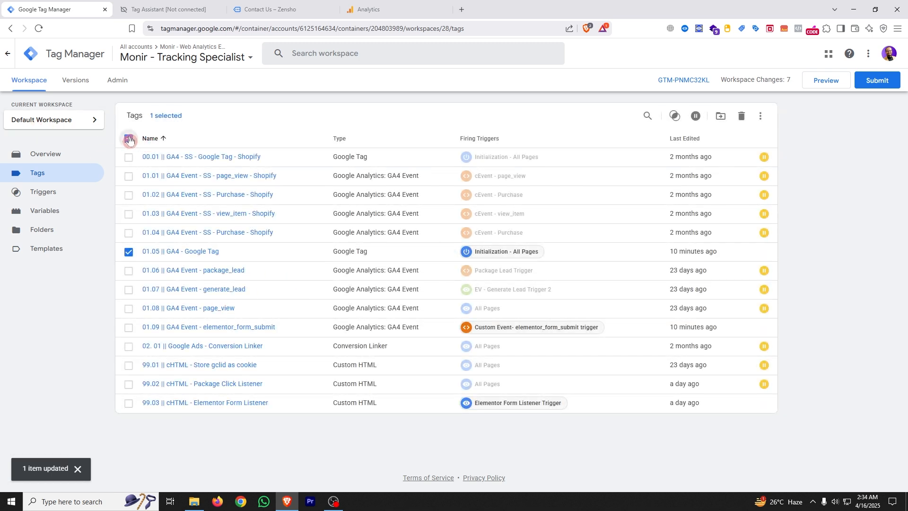
pyautogui.click(271, 9)
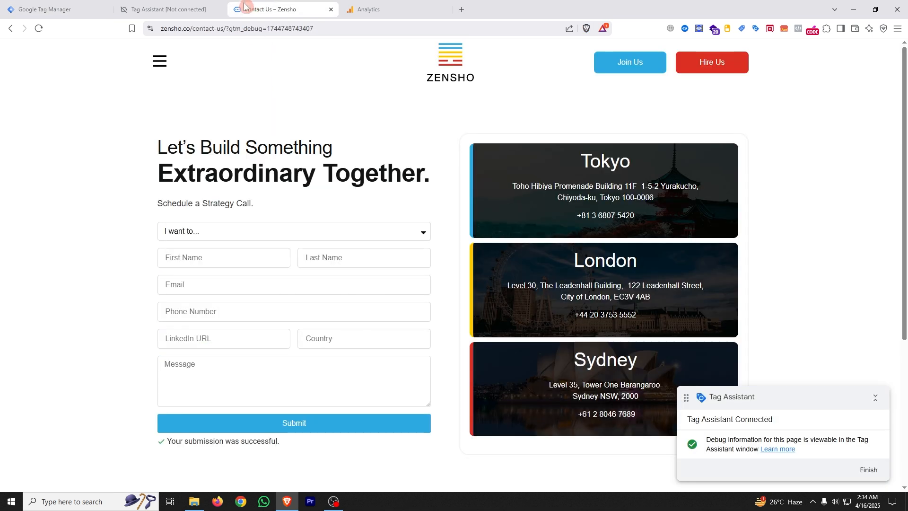
pyautogui.click(169, 9)
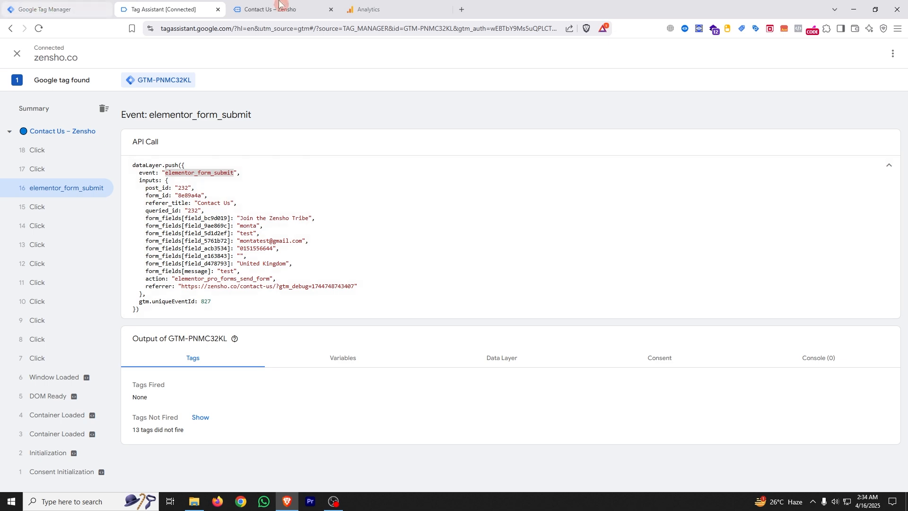
pyautogui.click(368, 9)
pyautogui.click(94, 129)
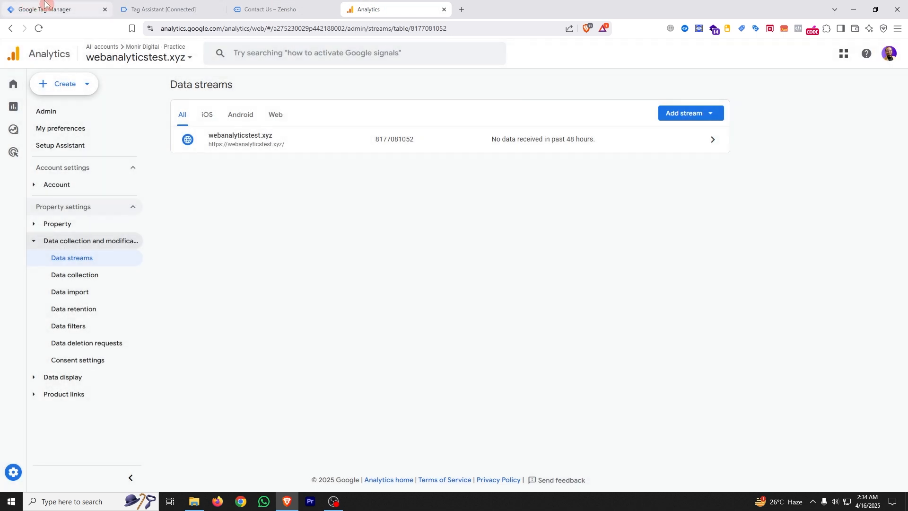
pyautogui.click(57, 9)
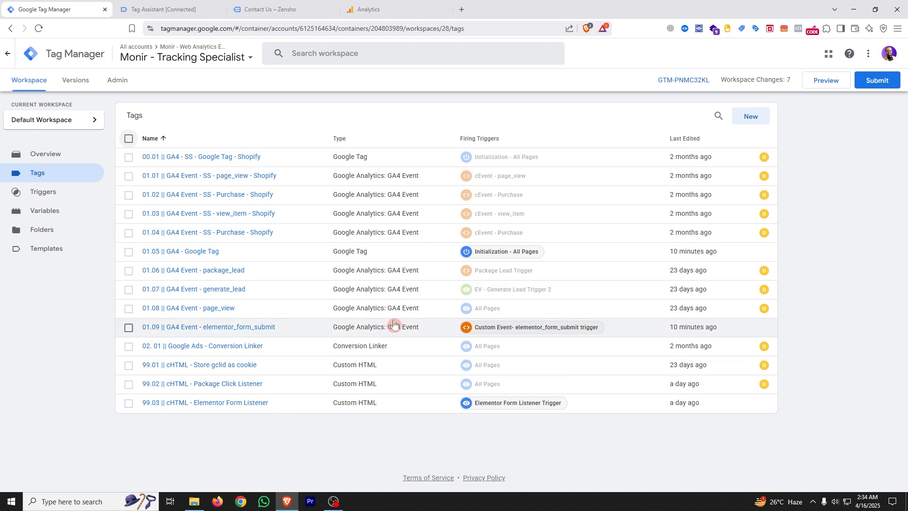
pyautogui.click(170, 8)
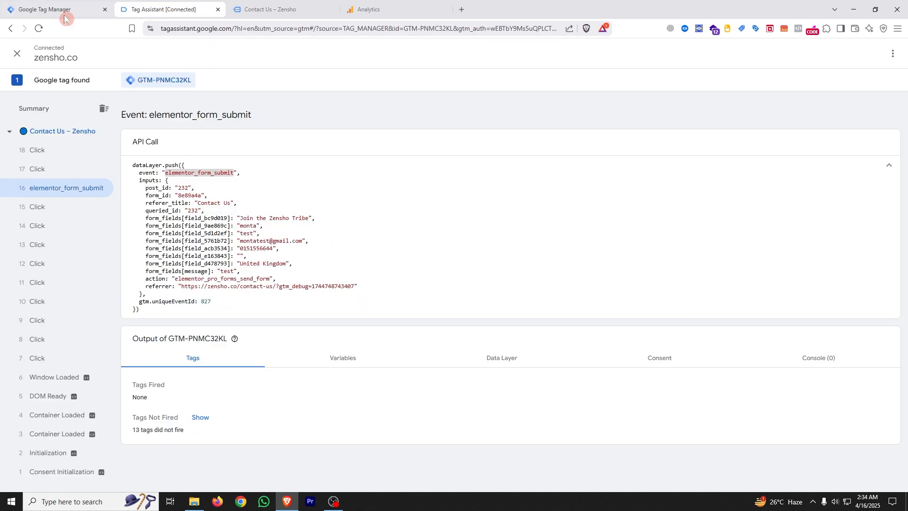
pyautogui.click(64, 9)
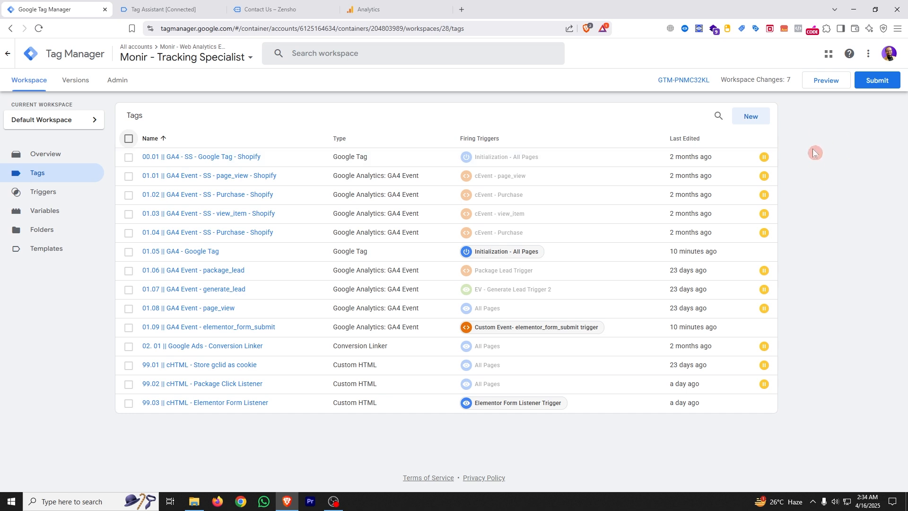
# Preview the container's latest changes and connect Tag Assistant to the zensho.co contact page.
pyautogui.click(827, 80)
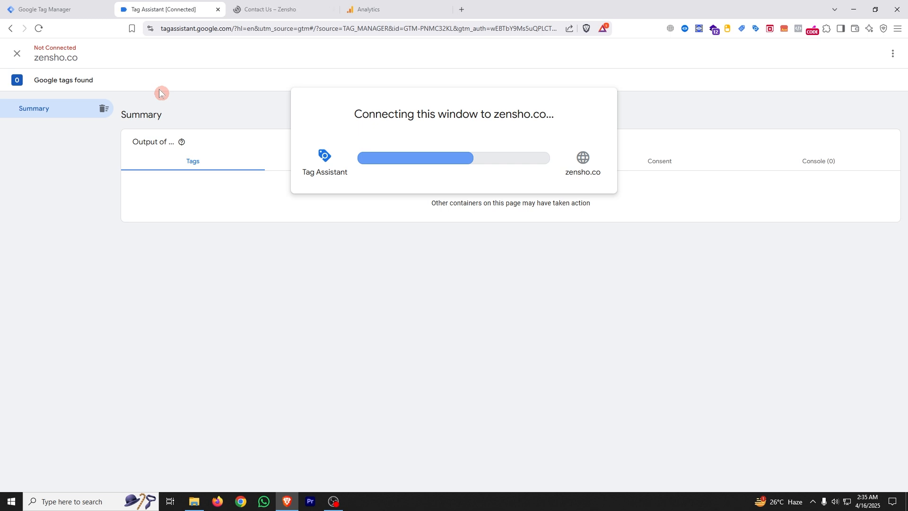
pyautogui.click(259, 6)
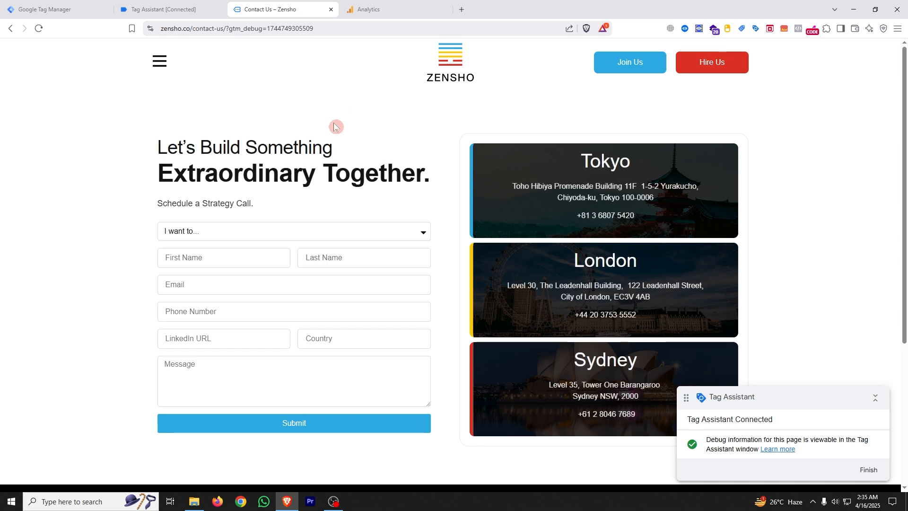
pyautogui.click(175, 7)
pyautogui.click(455, 218)
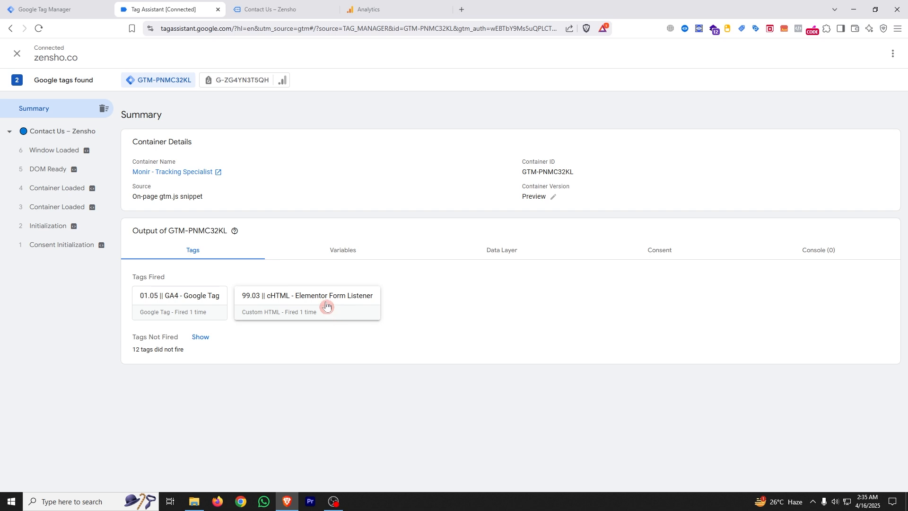
# On the Zensho contact form, choose "Explore my career options" and fill in the contact's first and last name.
pyautogui.click(267, 8)
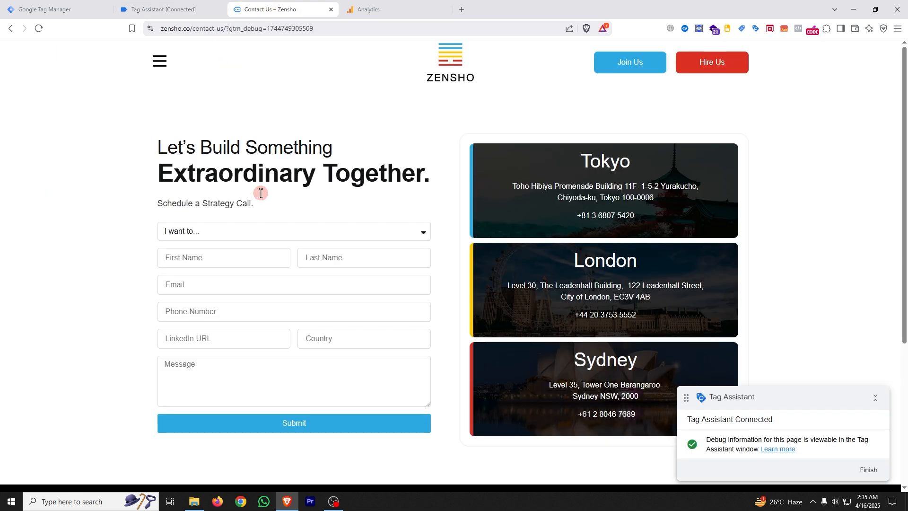
pyautogui.click(236, 233)
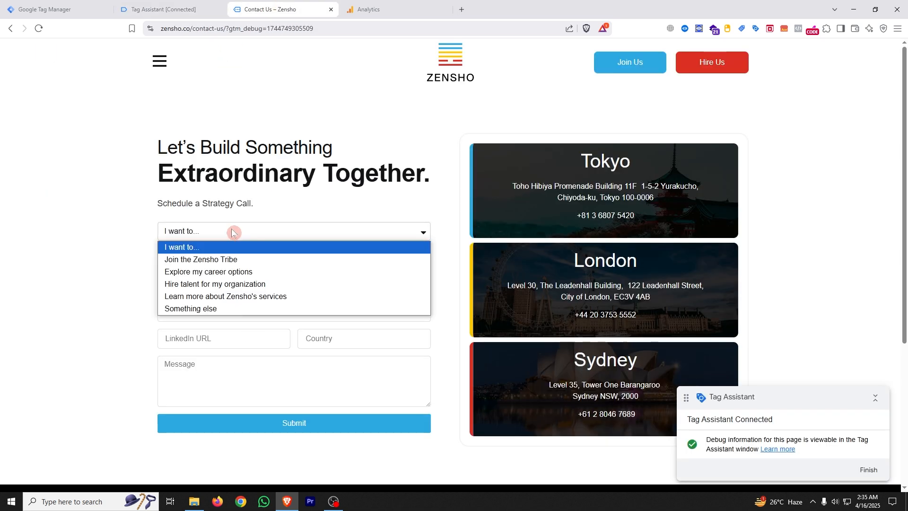
pyautogui.click(243, 272)
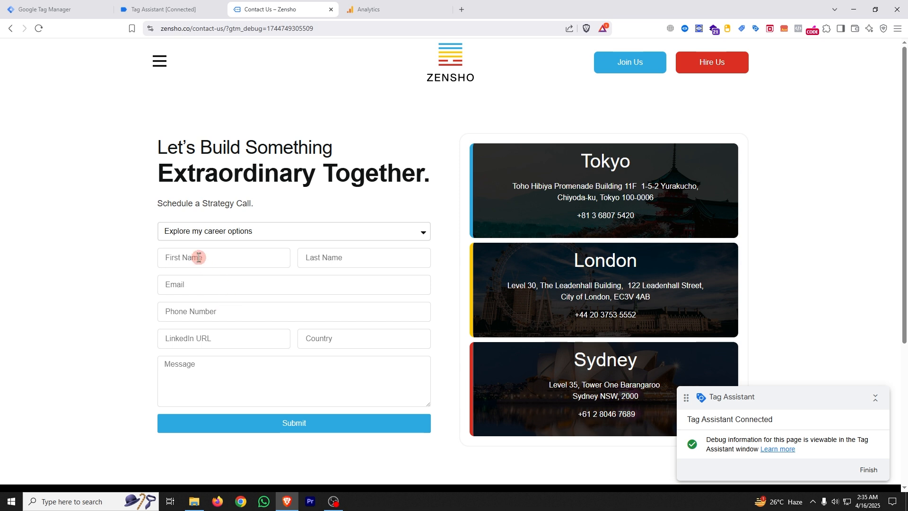
pyautogui.click(194, 257)
pyautogui.click(223, 299)
pyautogui.click(331, 259)
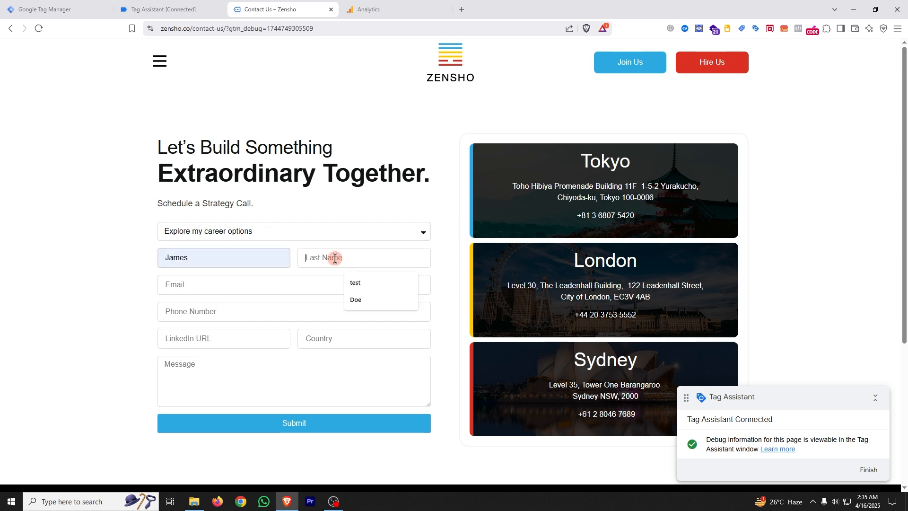
pyautogui.click(358, 298)
# Fill in the contact's email and phone number, set the country to United Kingdom and the message to "test", and submit the form.
pyautogui.click(196, 285)
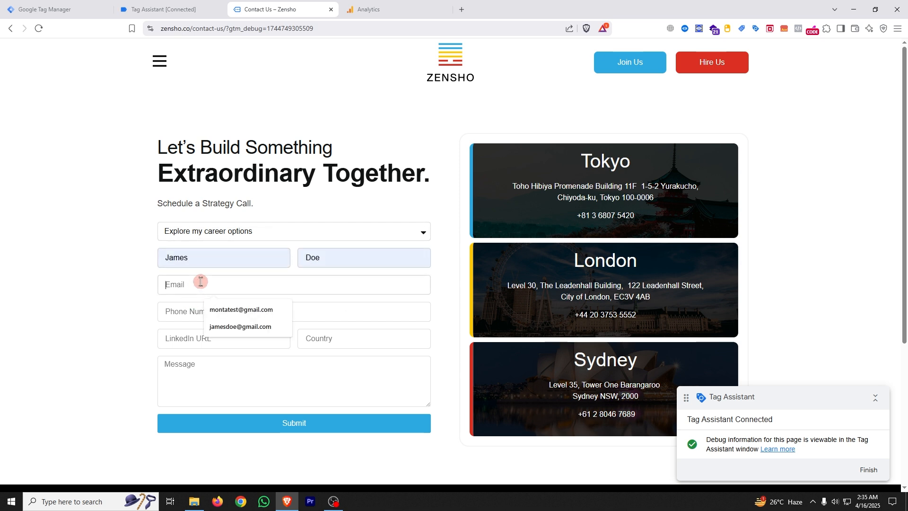
pyautogui.click(239, 326)
pyautogui.click(303, 313)
pyautogui.click(229, 336)
pyautogui.click(338, 337)
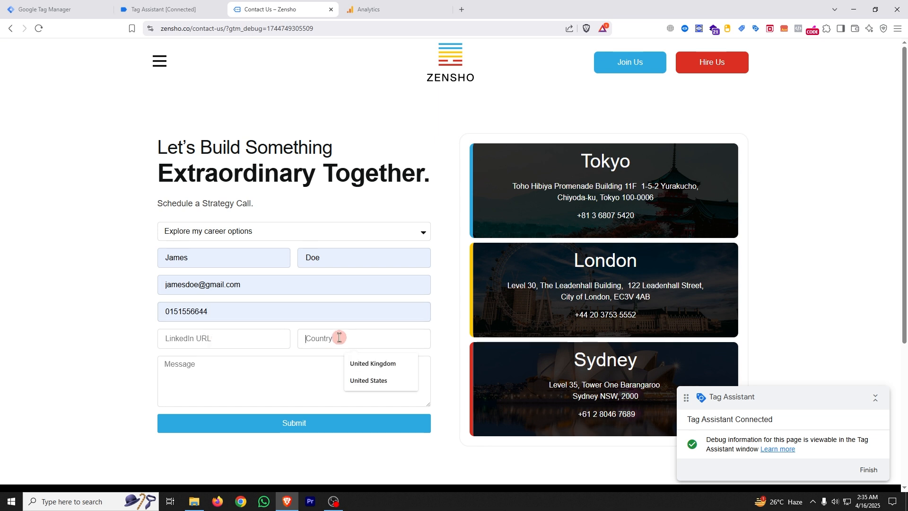
pyautogui.click(361, 367)
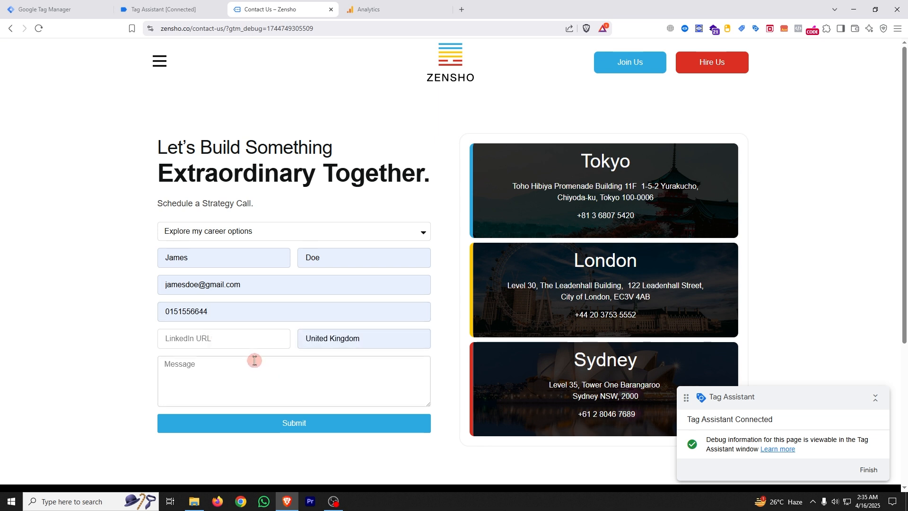
pyautogui.click(316, 425)
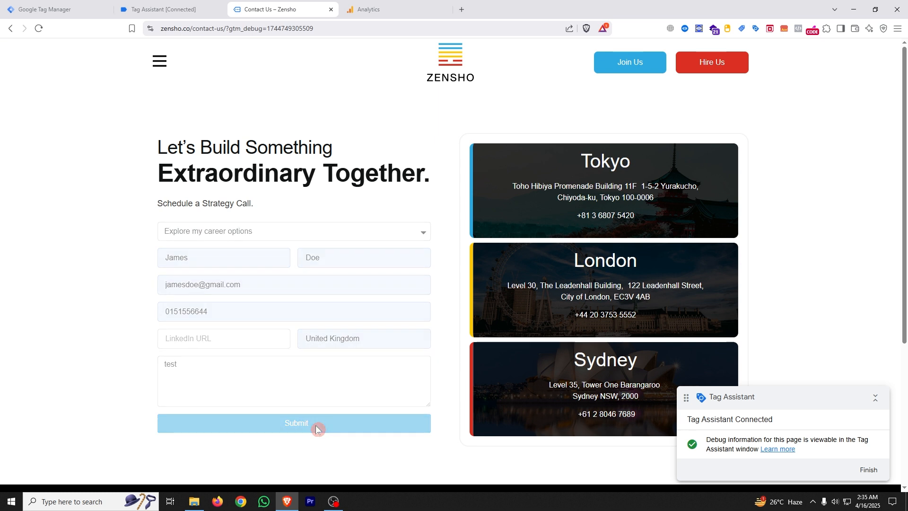
# Check the form's submission message and examine the tags fired on the elementor_form_submit event in Tag Assistant.
pyautogui.scroll(-2, 201, 371)
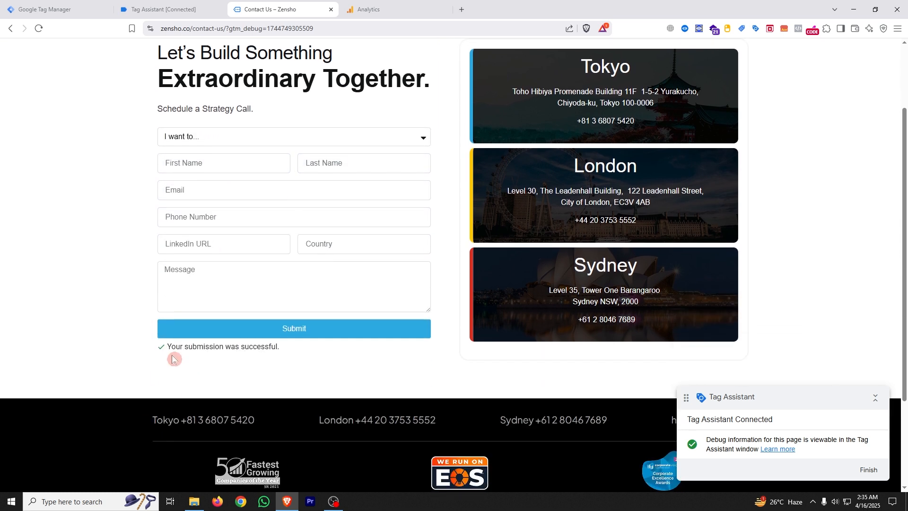
pyautogui.scroll(1, 172, 357)
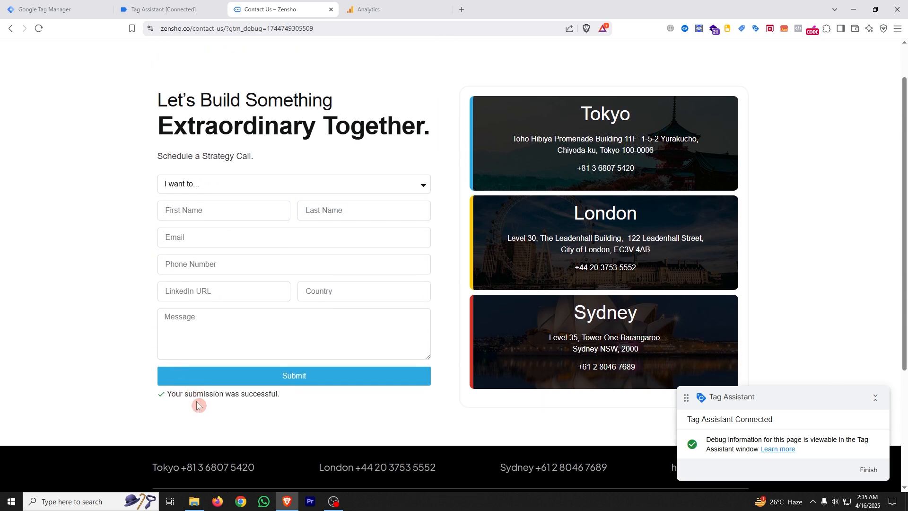
pyautogui.scroll(1, 219, 383)
pyautogui.click(160, 10)
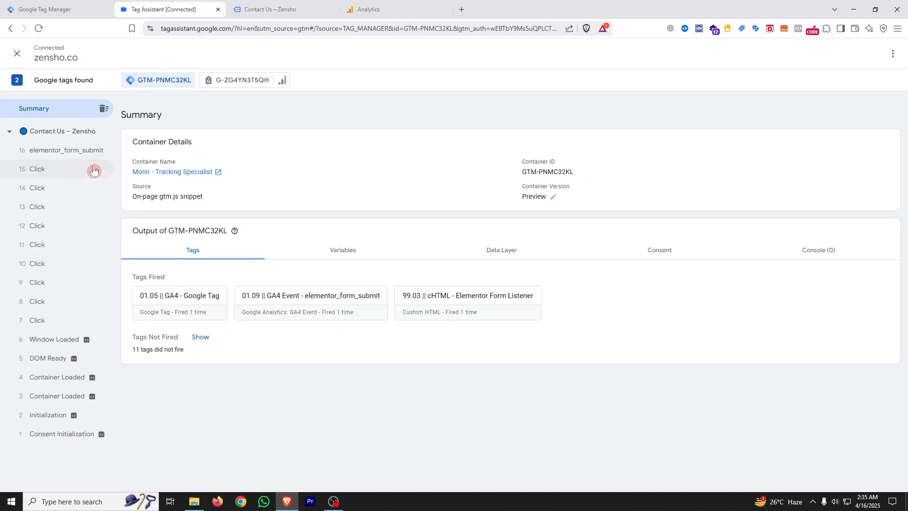
pyautogui.click(52, 152)
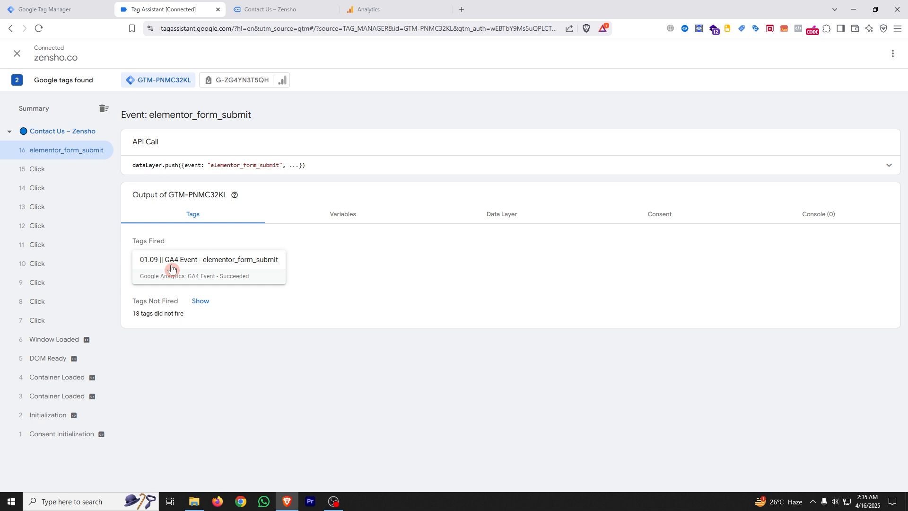
# Examine all properties and firing triggers of the fired GA4 Event - elementor_form_submit tag in Tag Assistant, including its Measurement ID, and close the details.
pyautogui.click(235, 265)
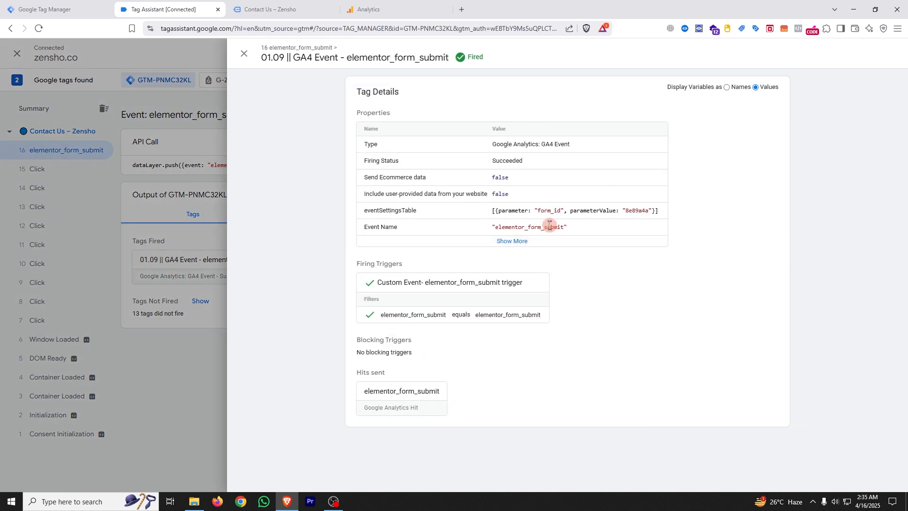
pyautogui.click(515, 242)
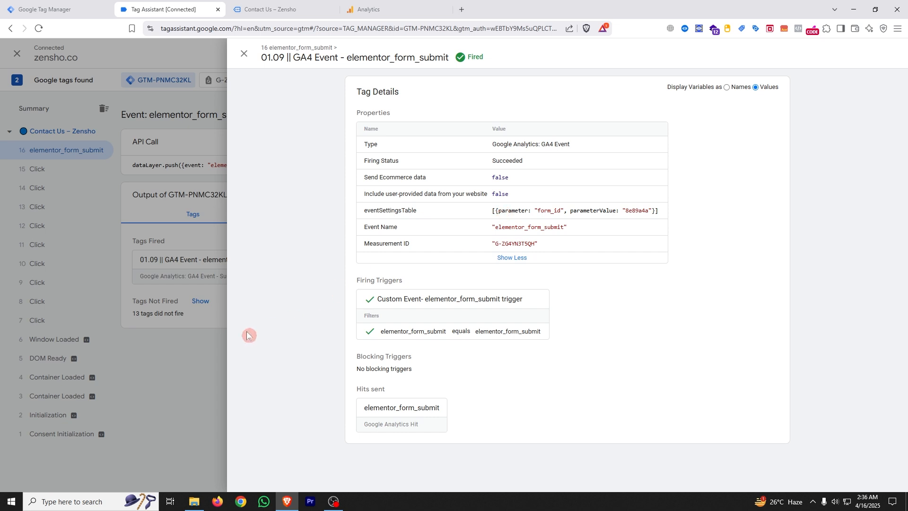
pyautogui.click(196, 364)
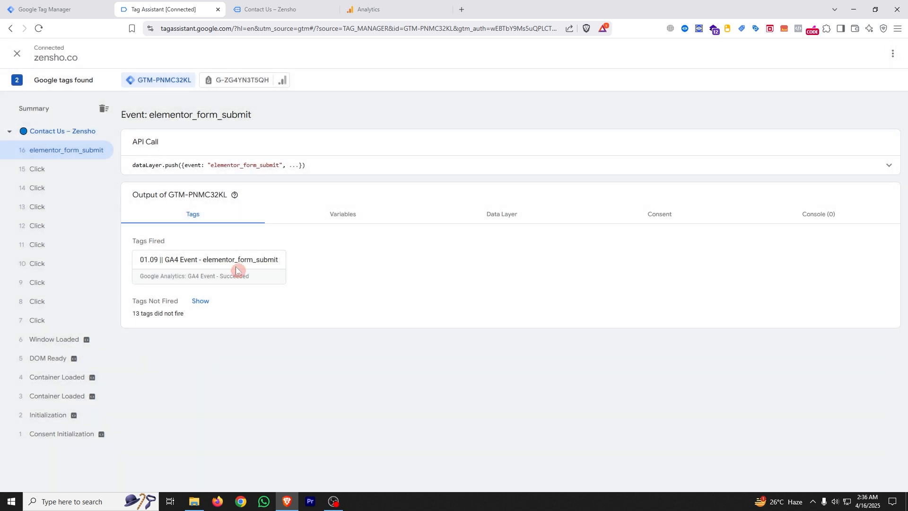
# Switch to Google Analytics and open DebugView from the admin settings of the webanalyticstest.xyz property.
pyautogui.click(391, 3)
pyautogui.moveTo(4, 116)
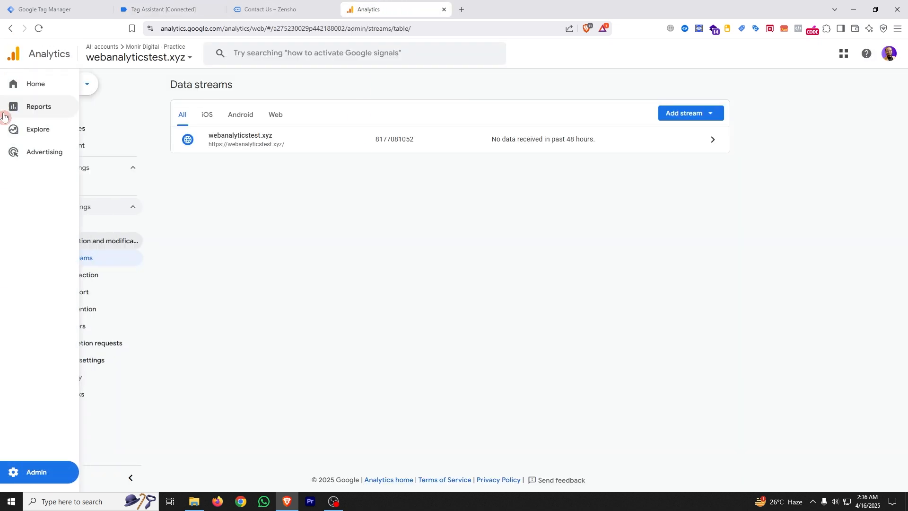
pyautogui.click(39, 473)
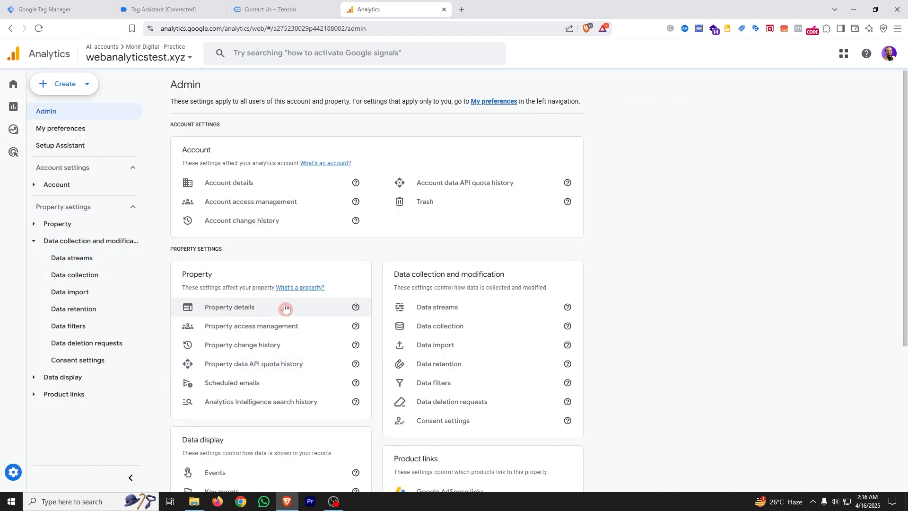
pyautogui.scroll(-5, 287, 307)
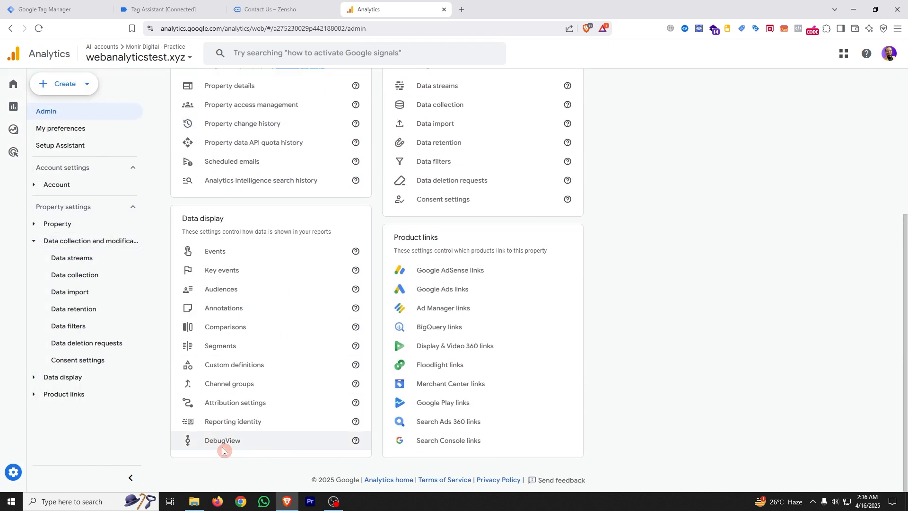
pyautogui.click(220, 440)
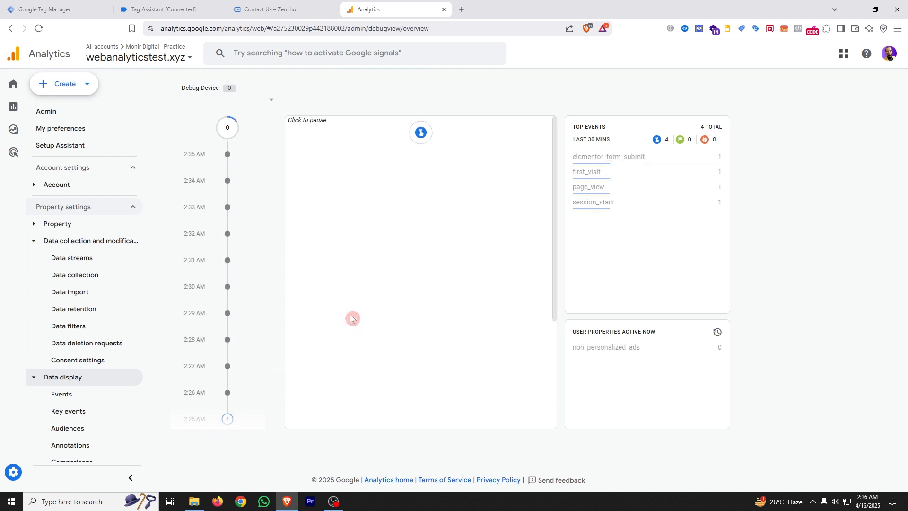
# Inspect the form_id parameter of the elementor_form_submit event in the DebugView timeline and close the event details.
pyautogui.scroll(-10, 381, 296)
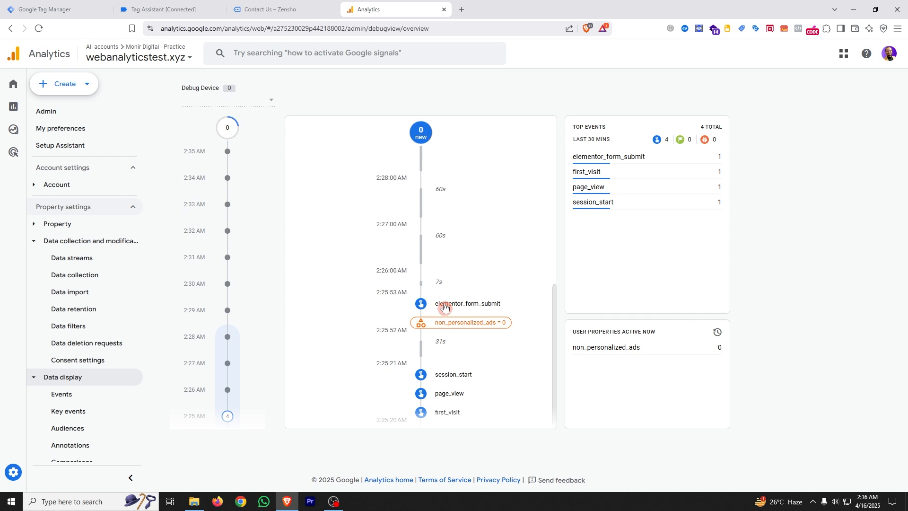
pyautogui.click(455, 303)
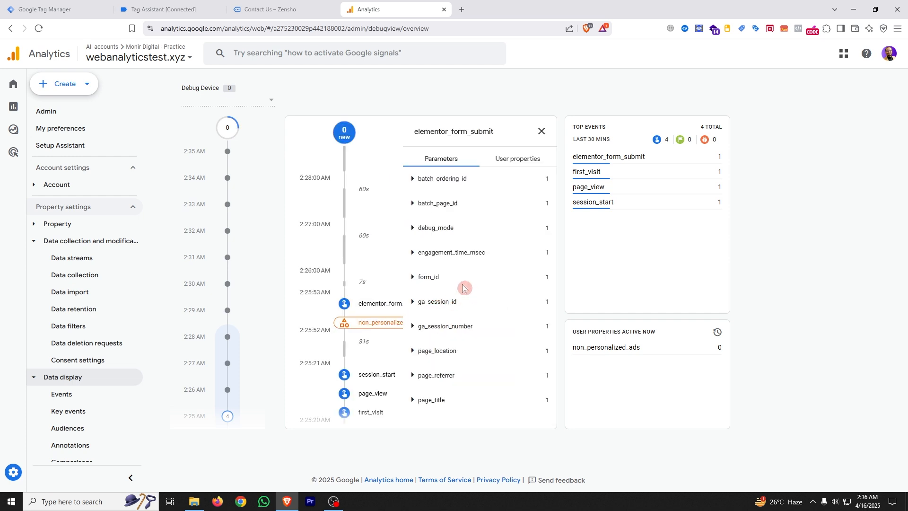
pyautogui.click(413, 278)
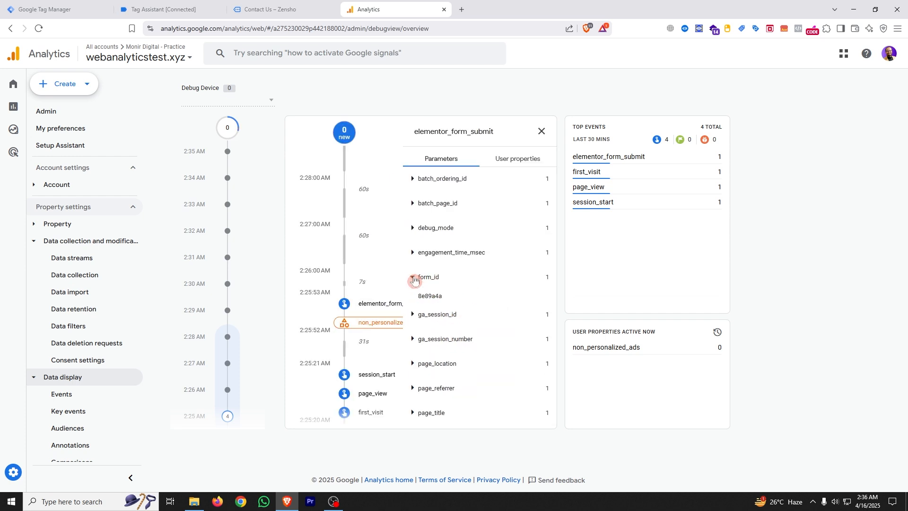
pyautogui.click(415, 279)
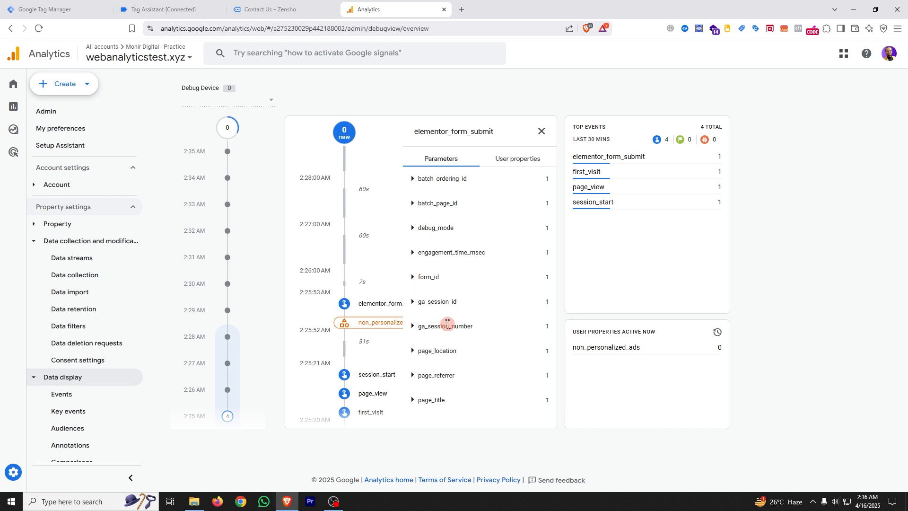
pyautogui.click(541, 131)
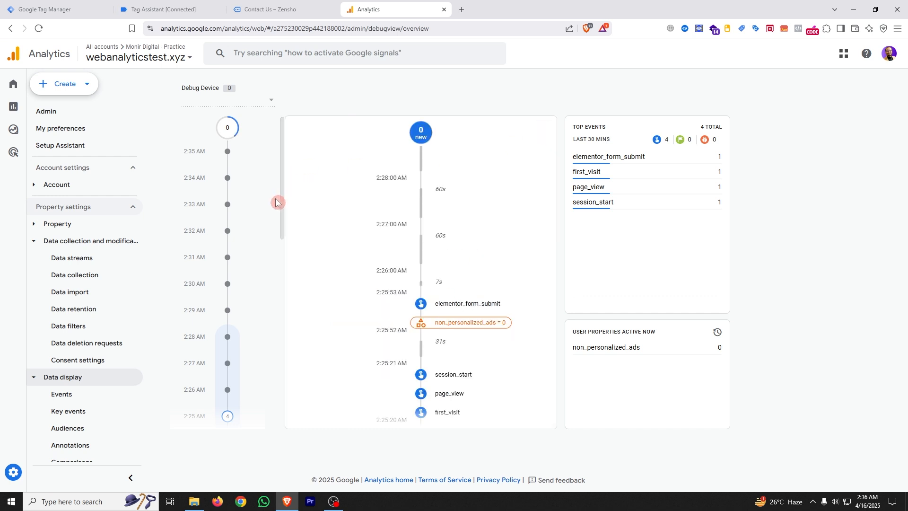
# Return to Tag Assistant to recheck the fired tag, and go back to the Zensho contact form page.
pyautogui.click(177, 7)
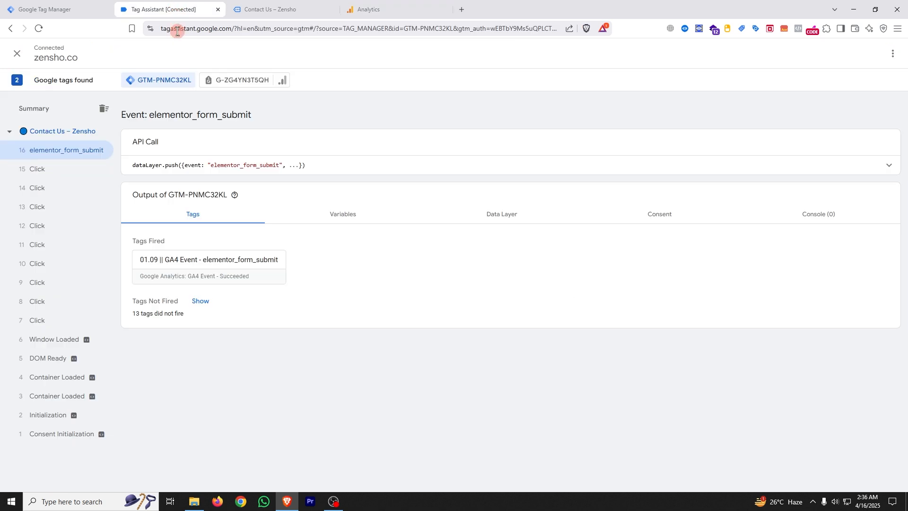
pyautogui.click(272, 6)
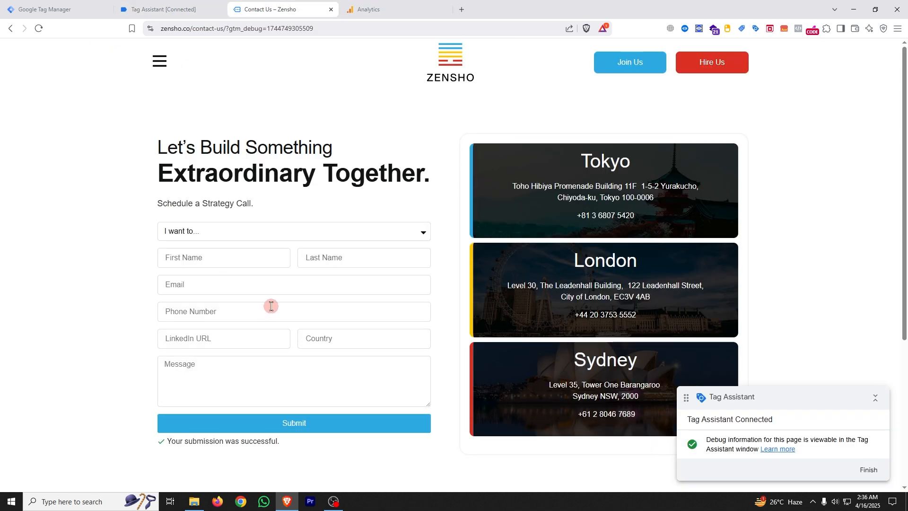